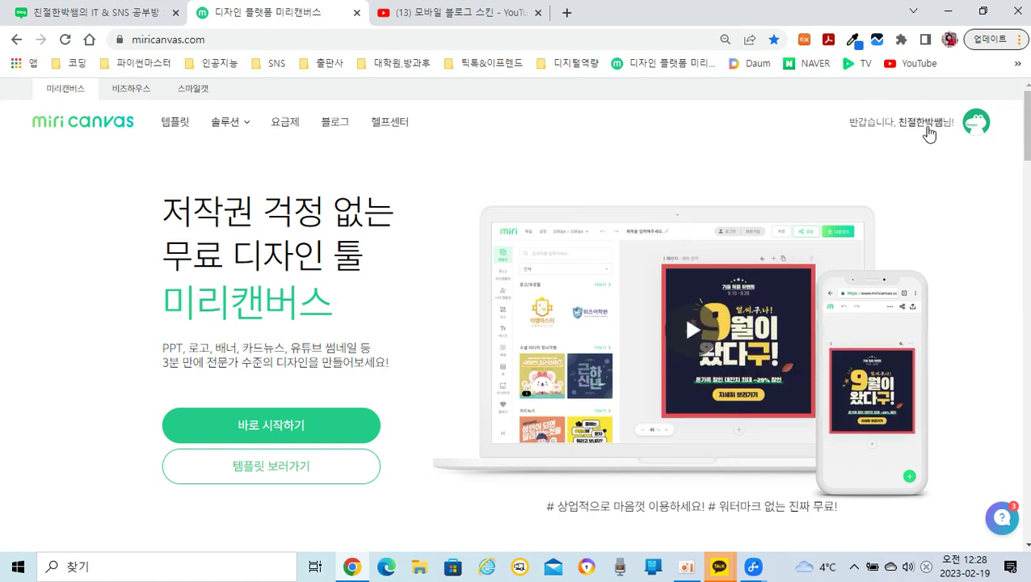
- Open the workspace and create a new custom-size design of 500 × 700 px
click(928, 129)
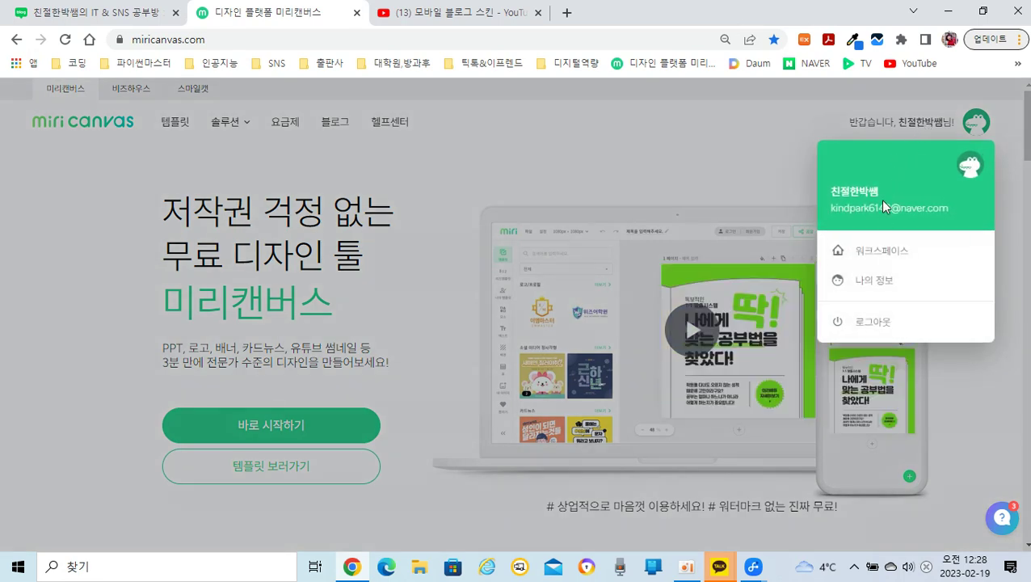
click(888, 257)
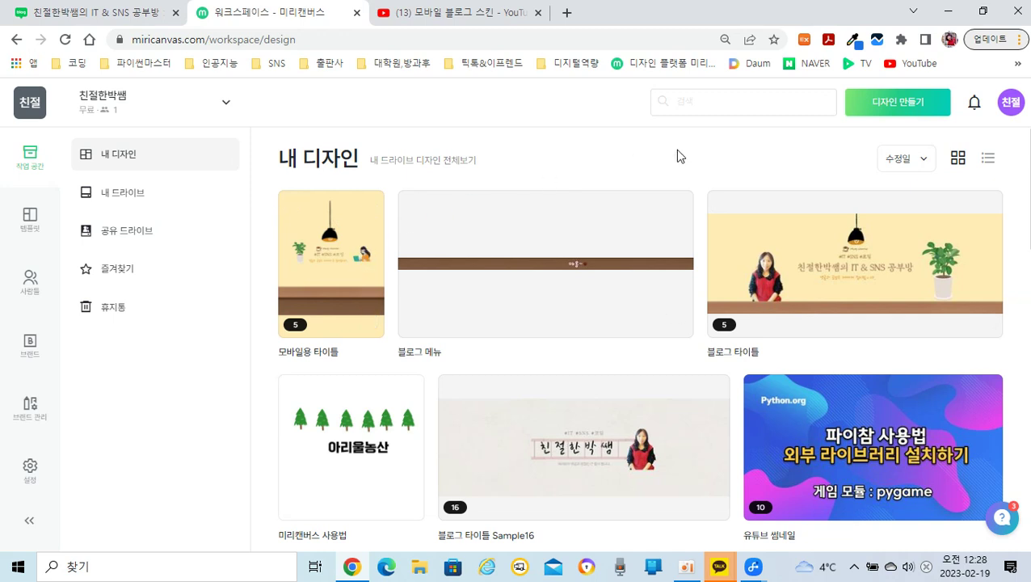
click(909, 106)
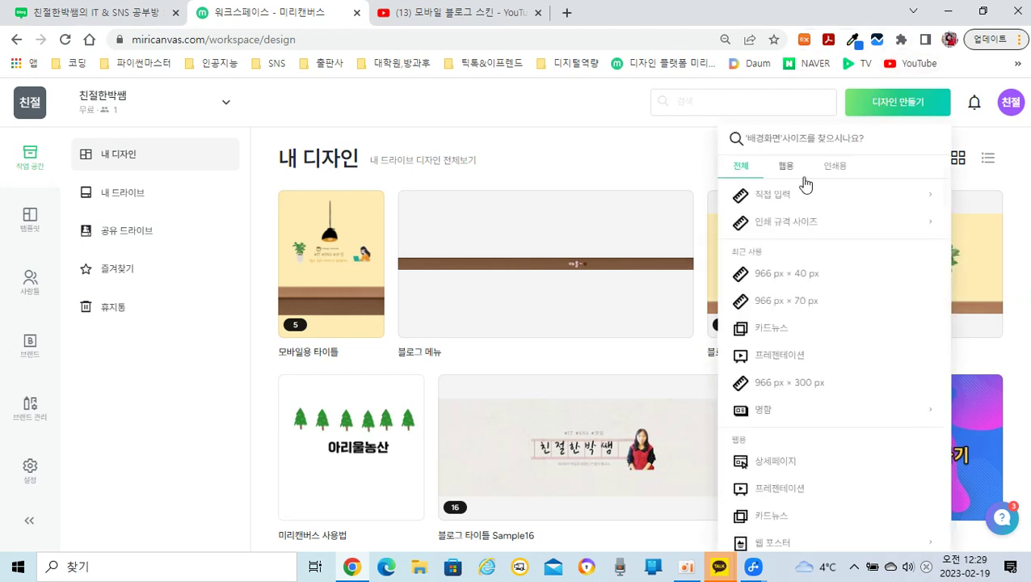
click(776, 202)
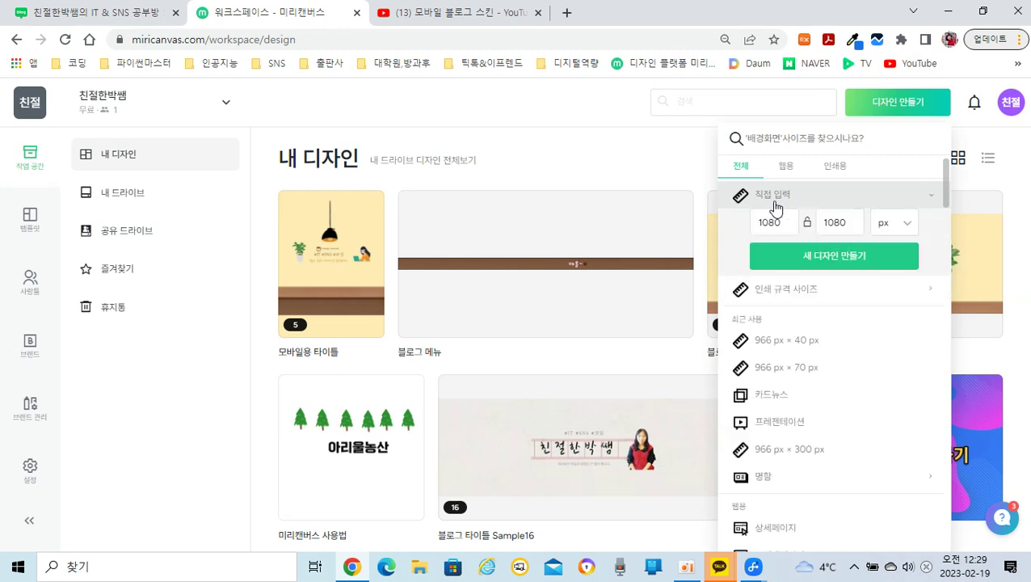
click(781, 223)
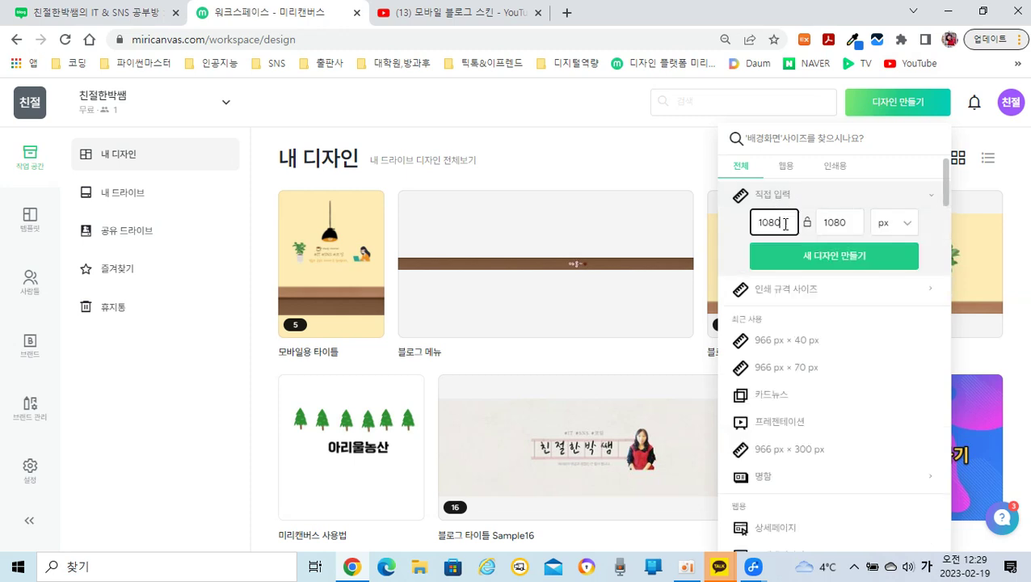
text(500)
click(848, 223)
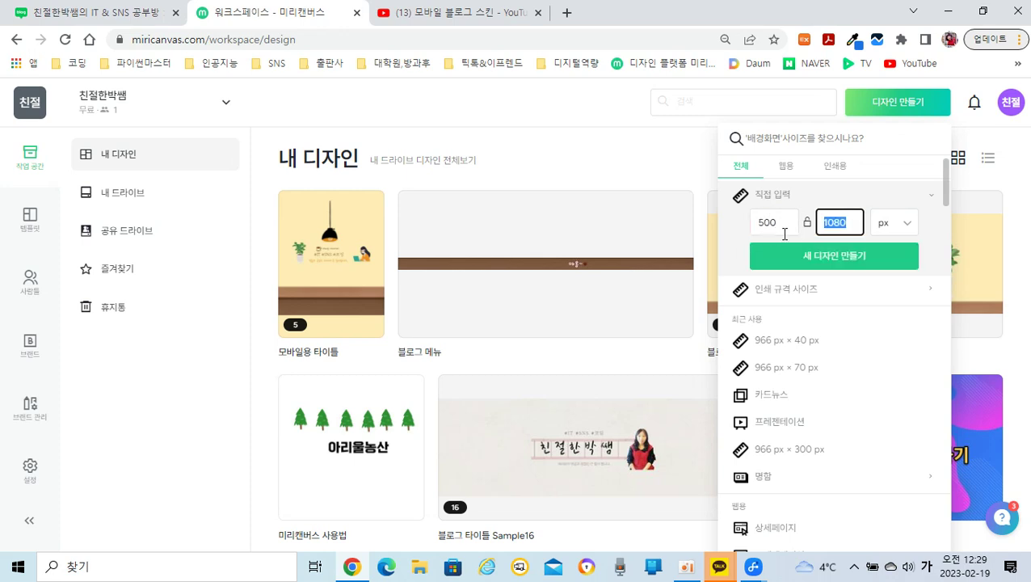
text(700)
click(842, 269)
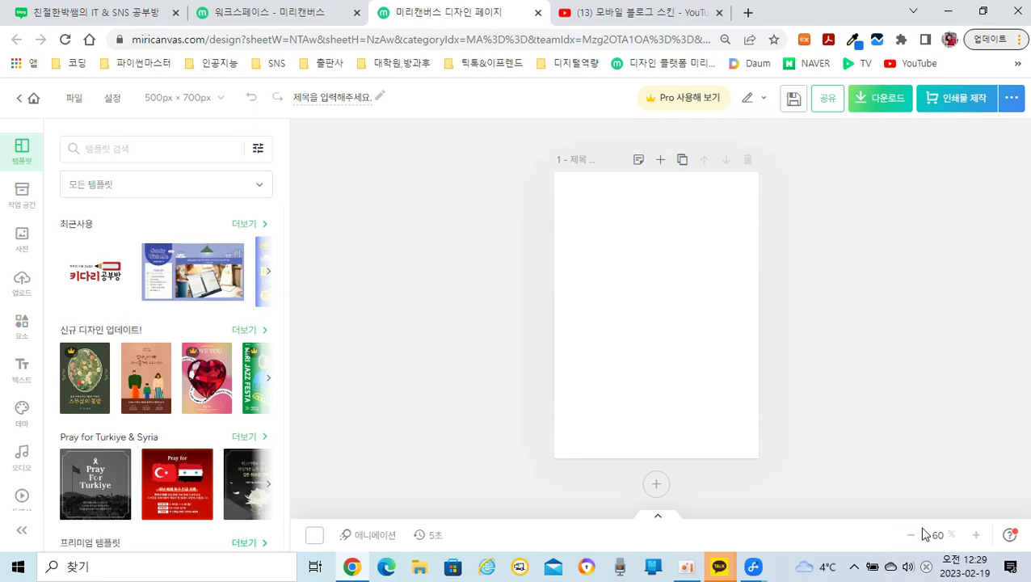
- Search the templates for 농산물 and apply the 초록농장 (Organic Farm) template to page 1
click(976, 535)
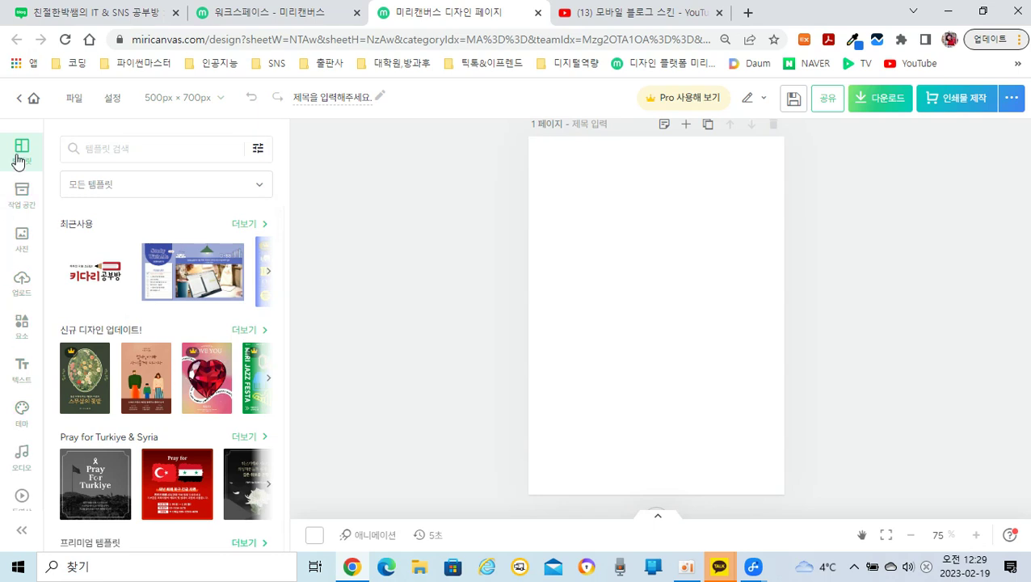
click(102, 151)
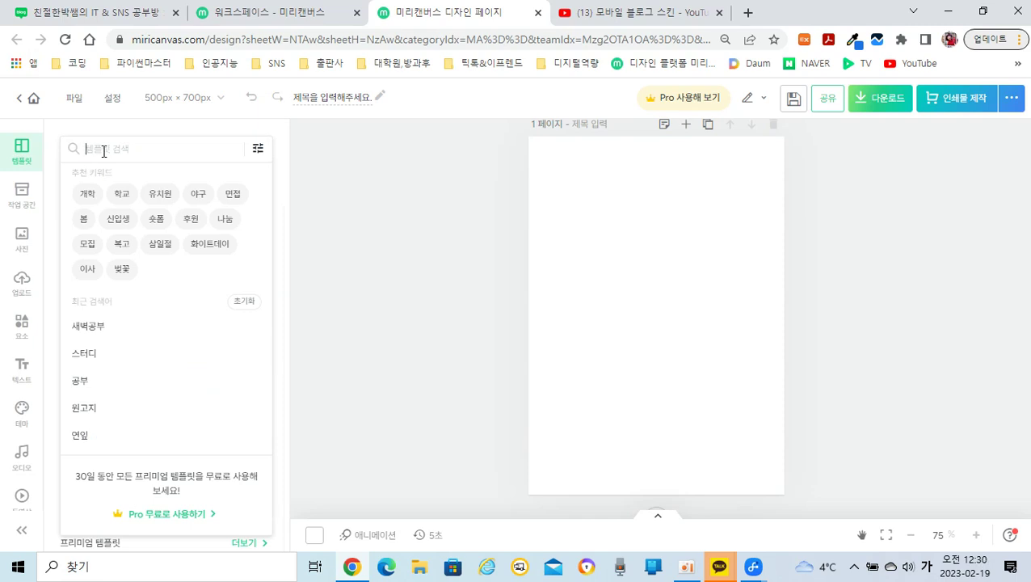
text(농산물)
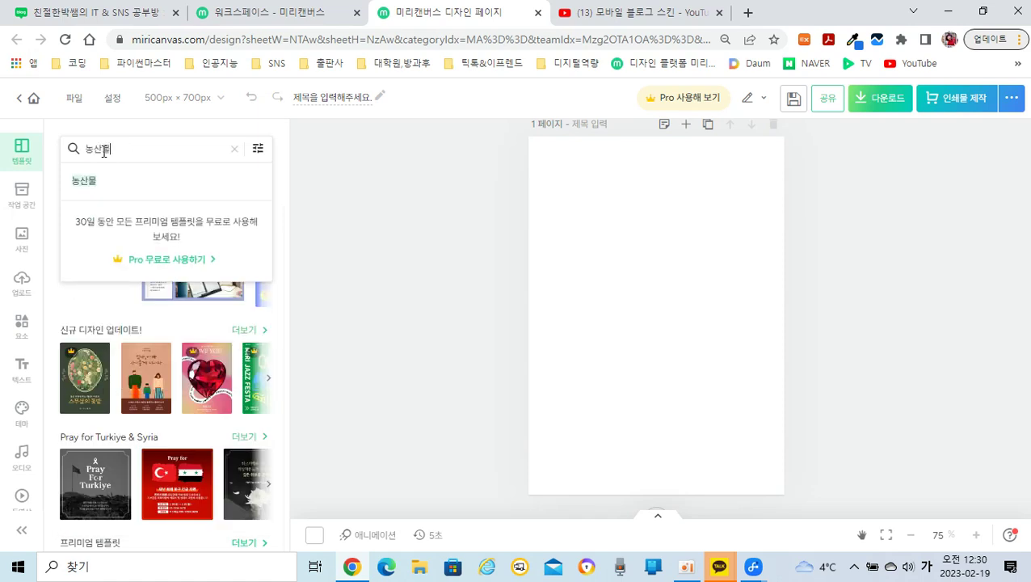
click(118, 181)
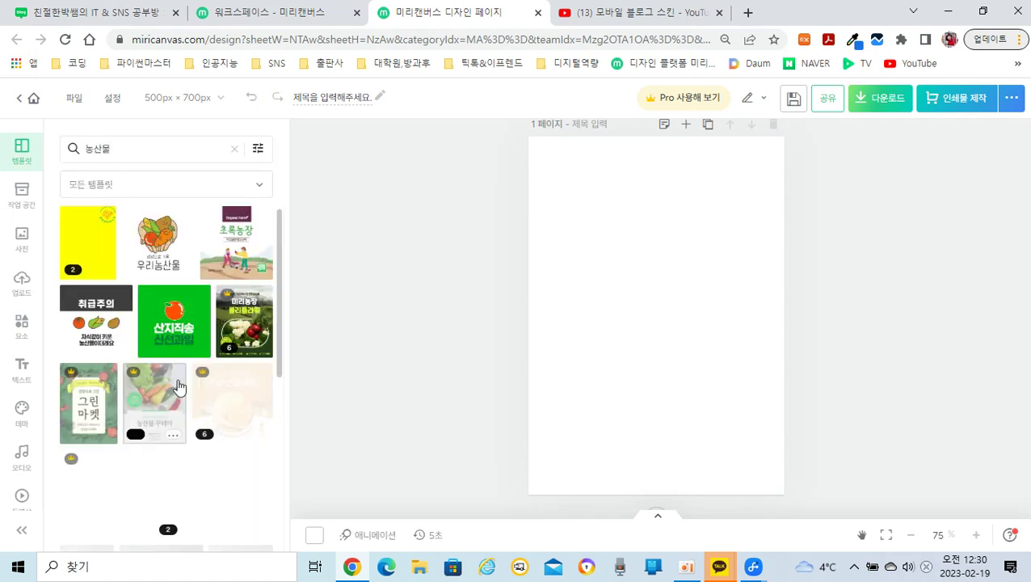
scroll(184, 391, down, 2)
scroll(184, 391, up, 3)
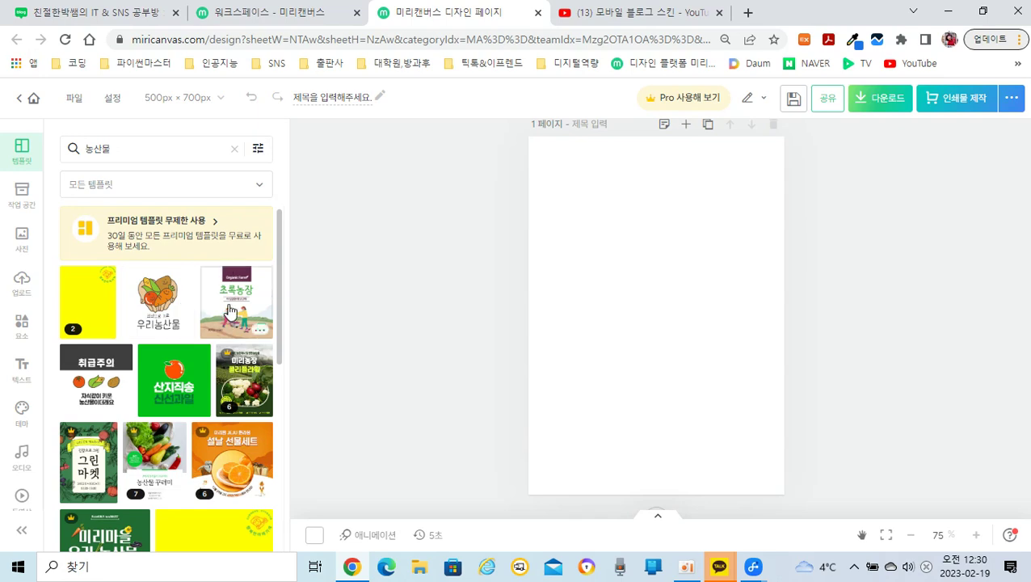
click(234, 308)
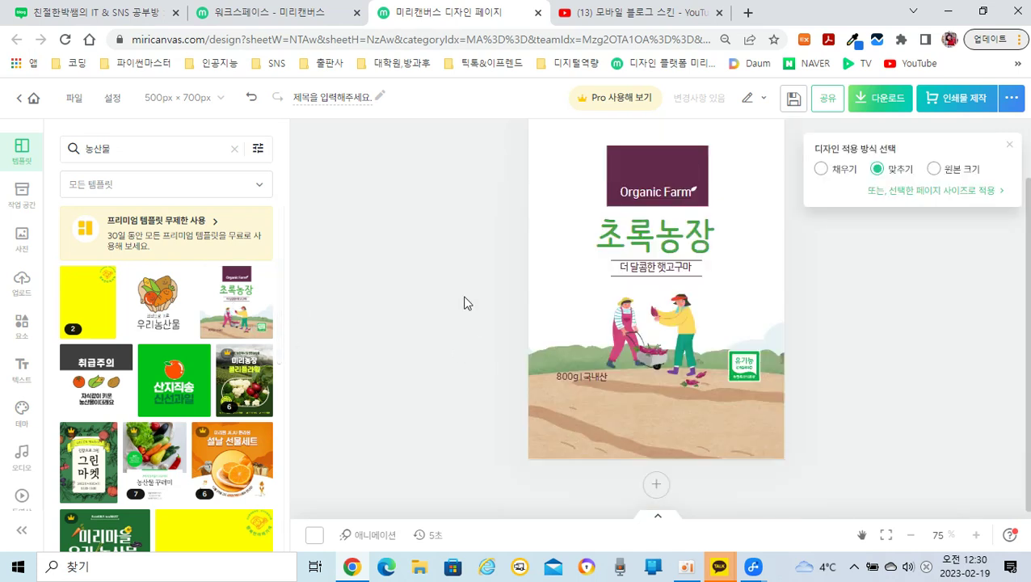
- Add a second page, search the templates for 딸기 and apply the 유기농딸기 체험농장 template to it
click(658, 486)
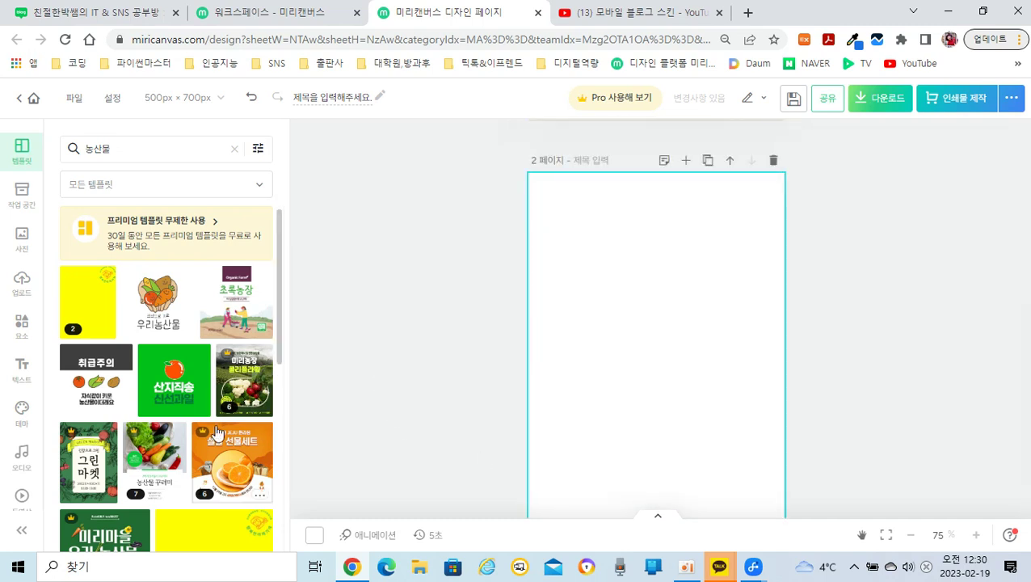
double_click(140, 149)
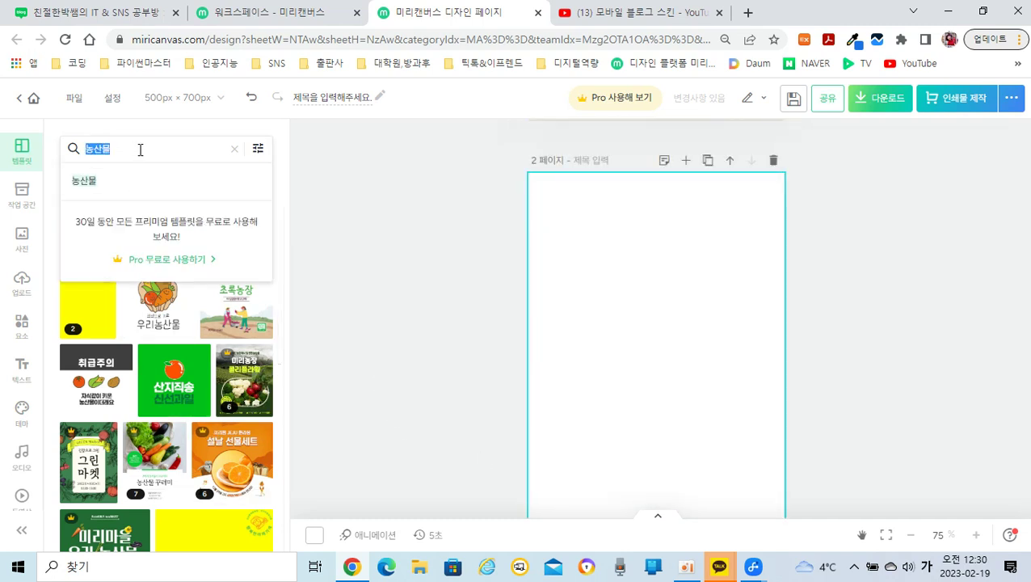
text(딸기)
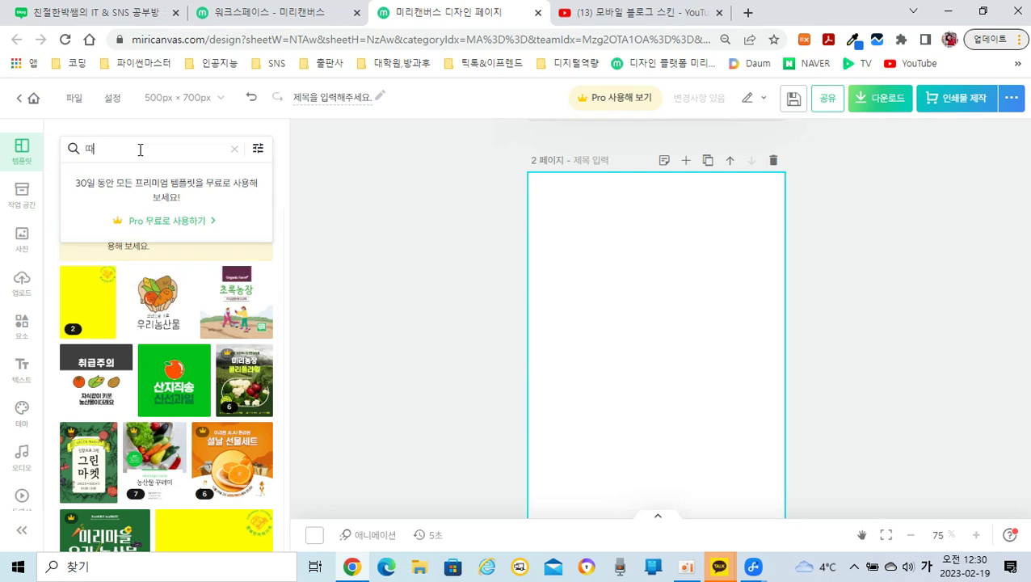
key(Return)
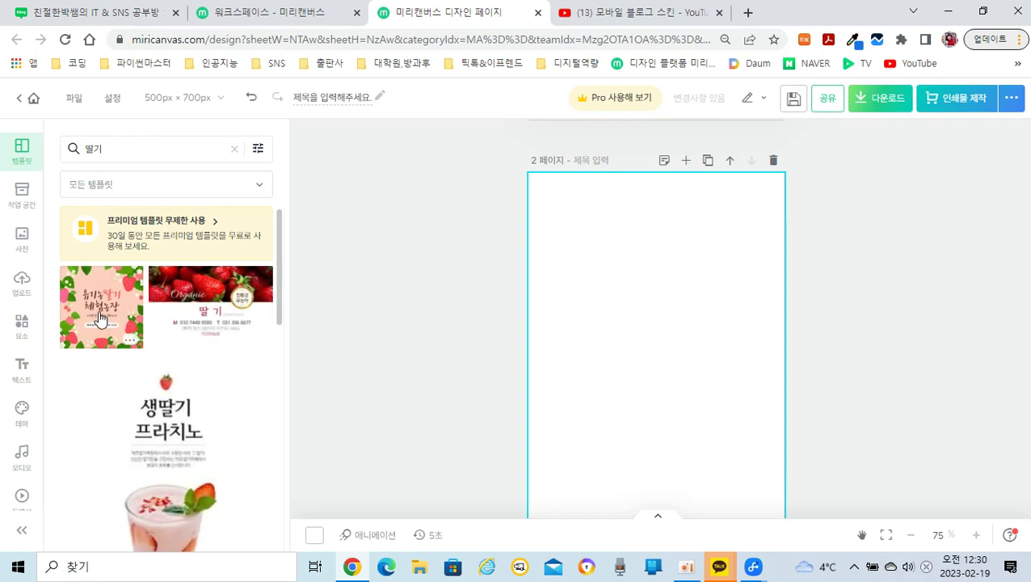
click(101, 313)
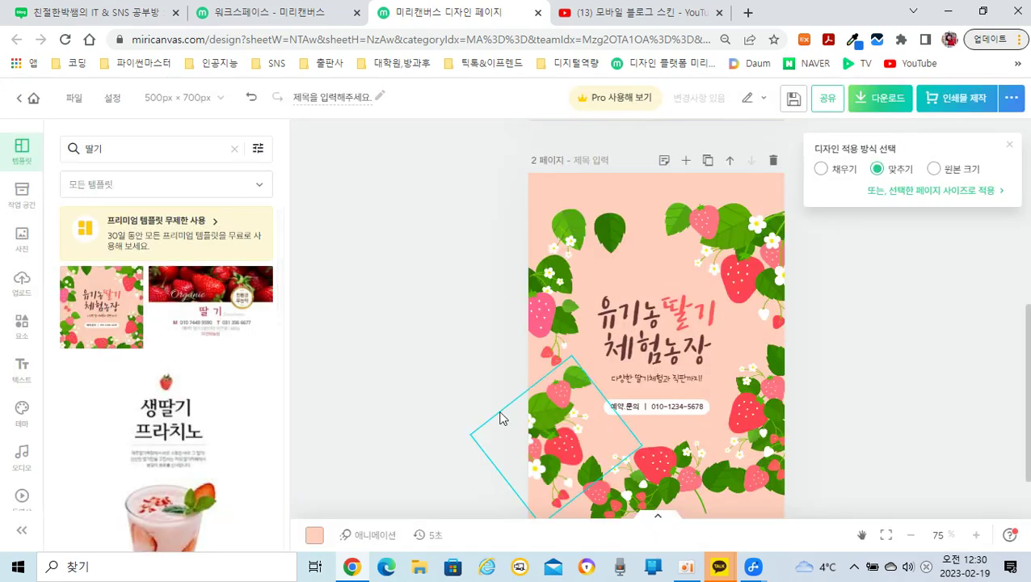
- Add a third page, search the templates for 새벽공부 and apply the 우리 함께 편하게 공부해요 template to it
scroll(794, 344, down, 2)
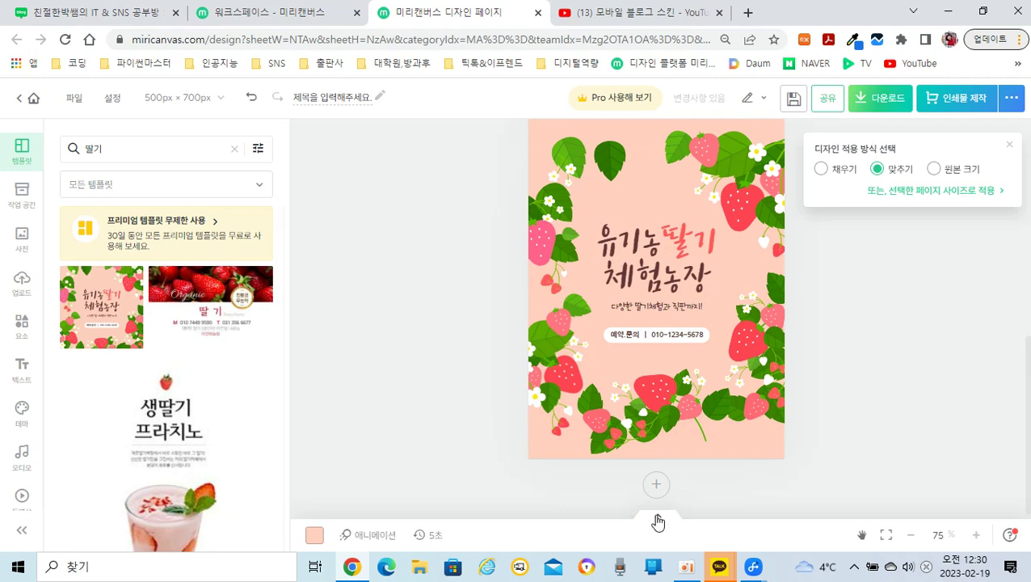
scroll(524, 403, up, 5)
scroll(524, 403, down, 5)
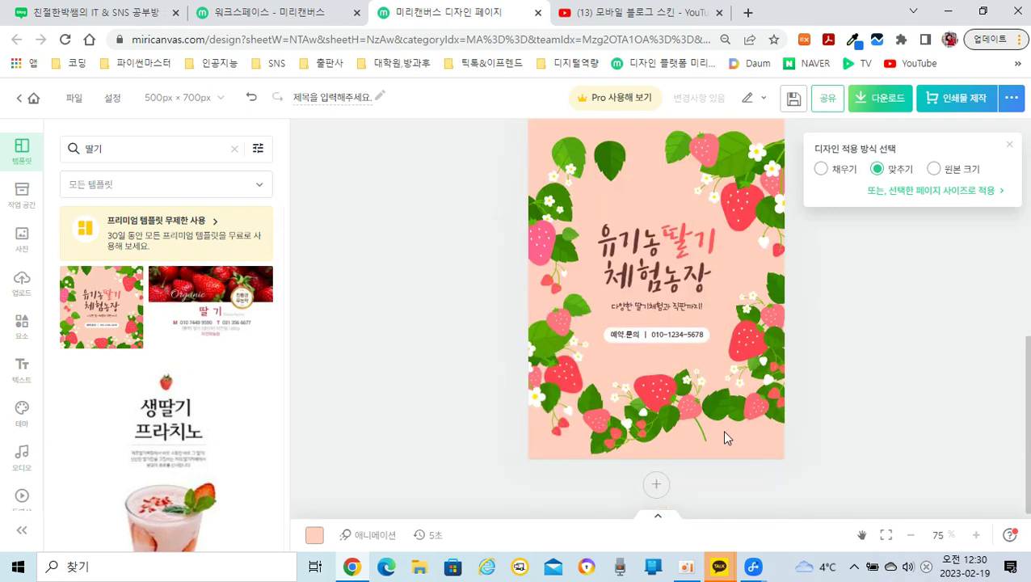
click(657, 485)
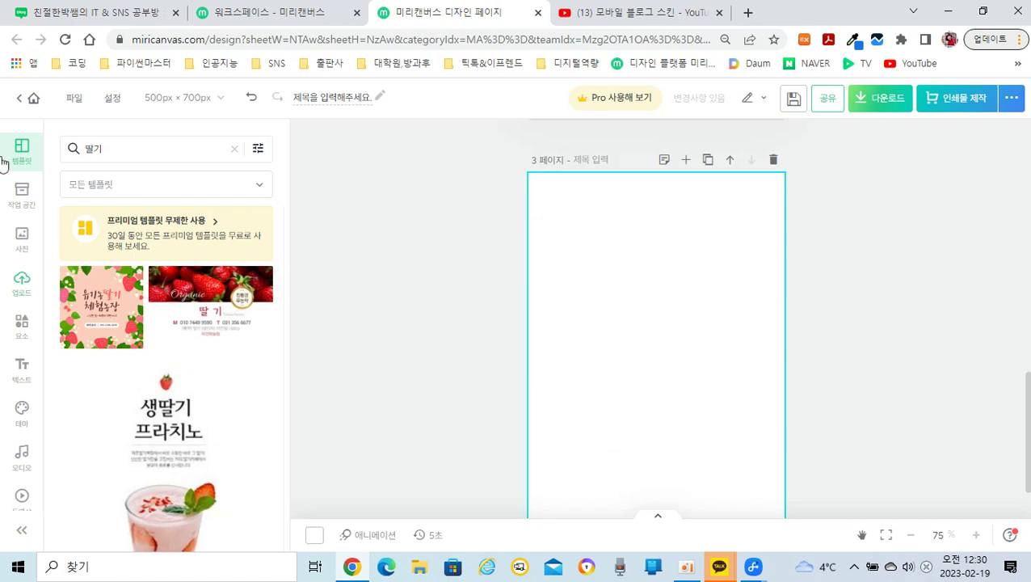
click(235, 154)
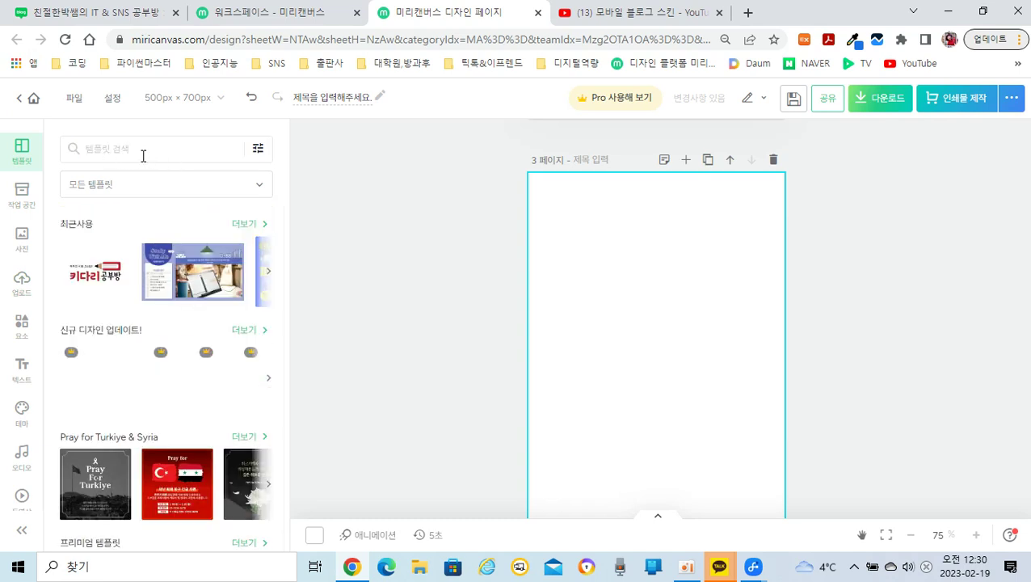
click(151, 143)
text(새벽공부)
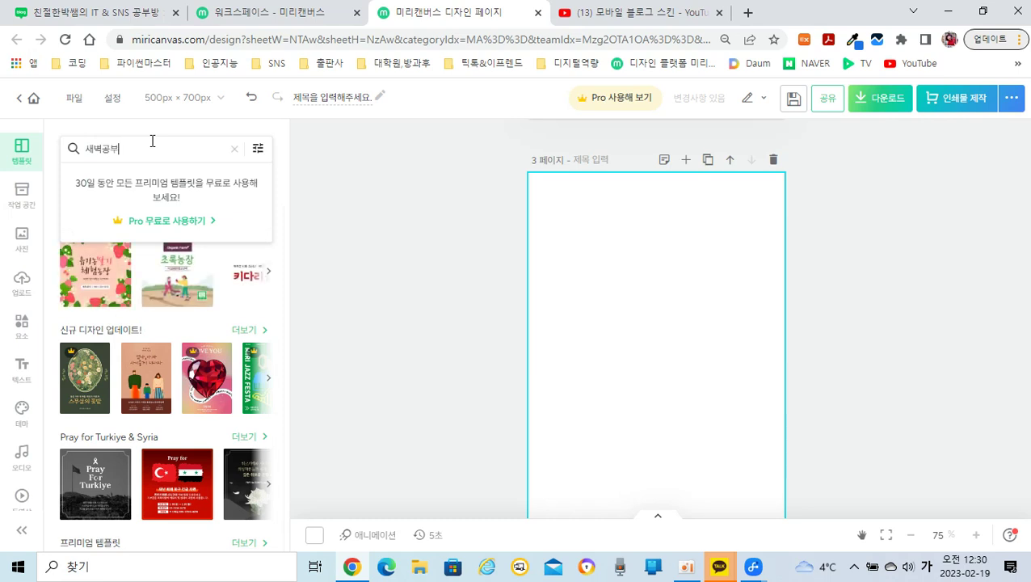
key(Return)
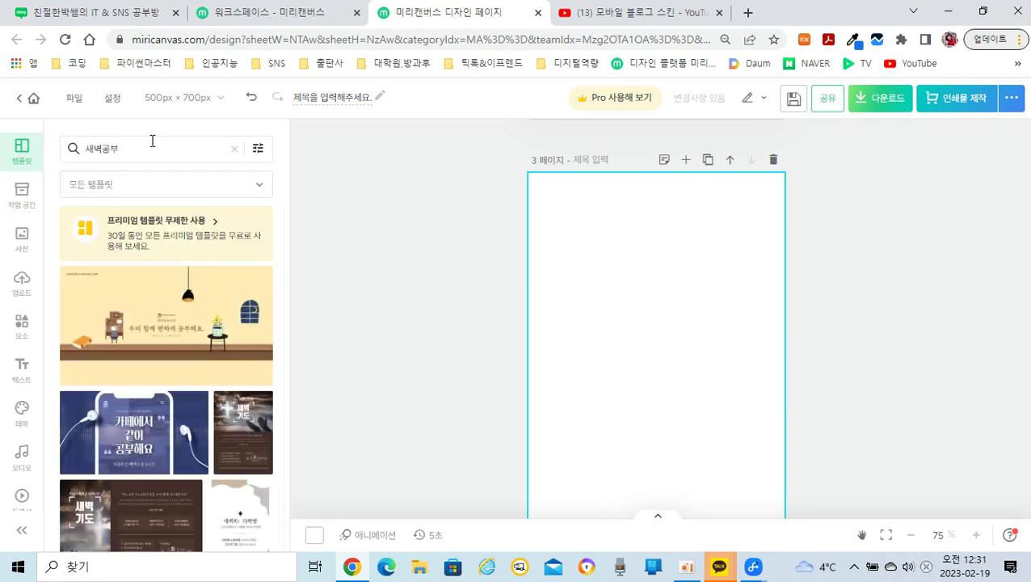
click(179, 320)
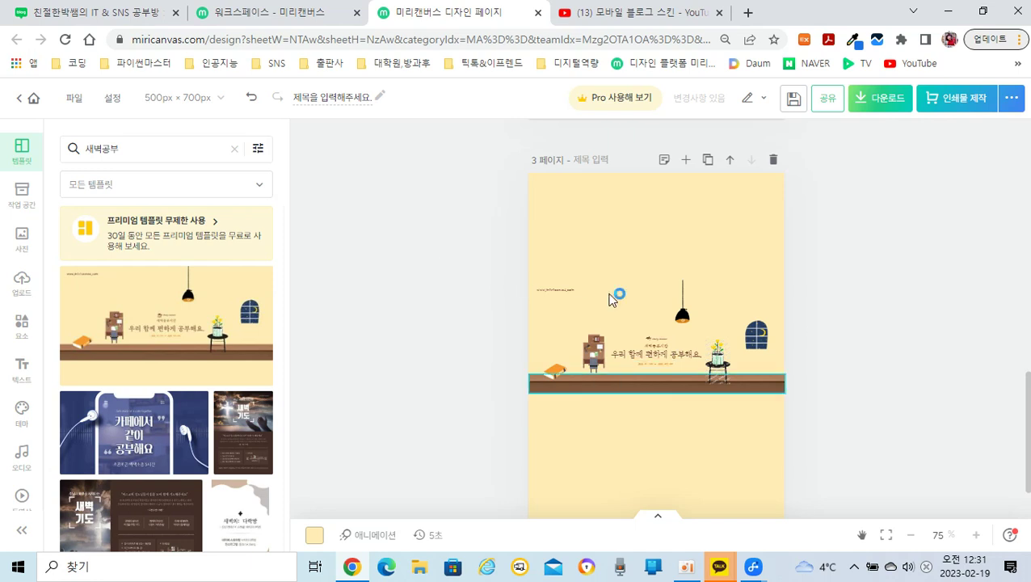
drag(503, 272, 832, 421)
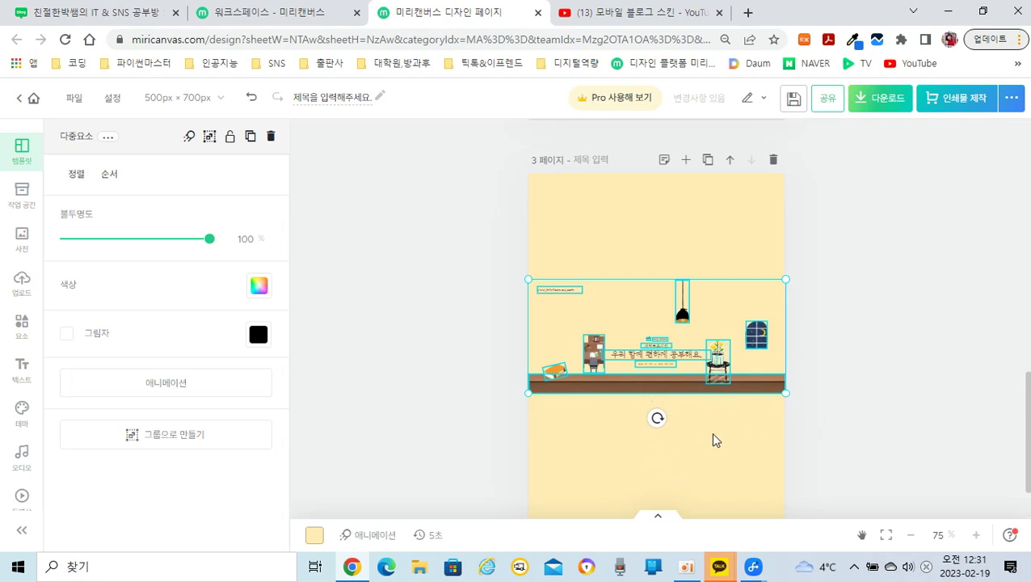
click(621, 314)
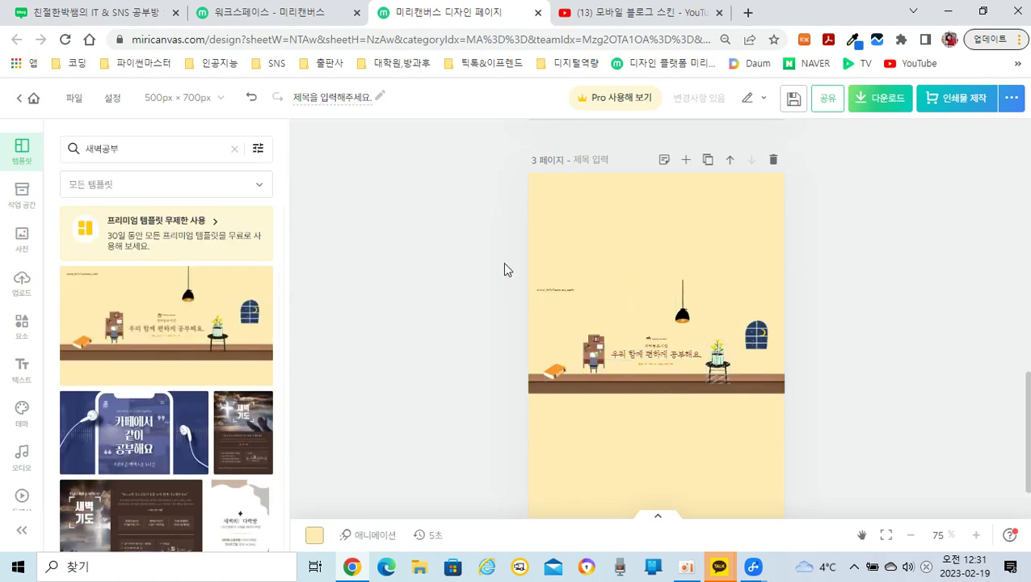
drag(482, 258, 844, 441)
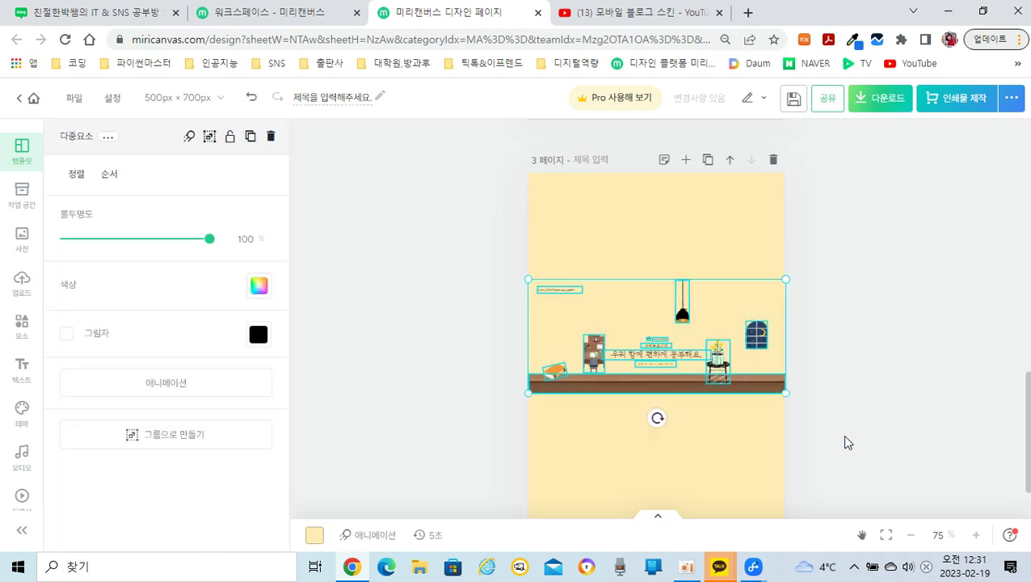
click(630, 319)
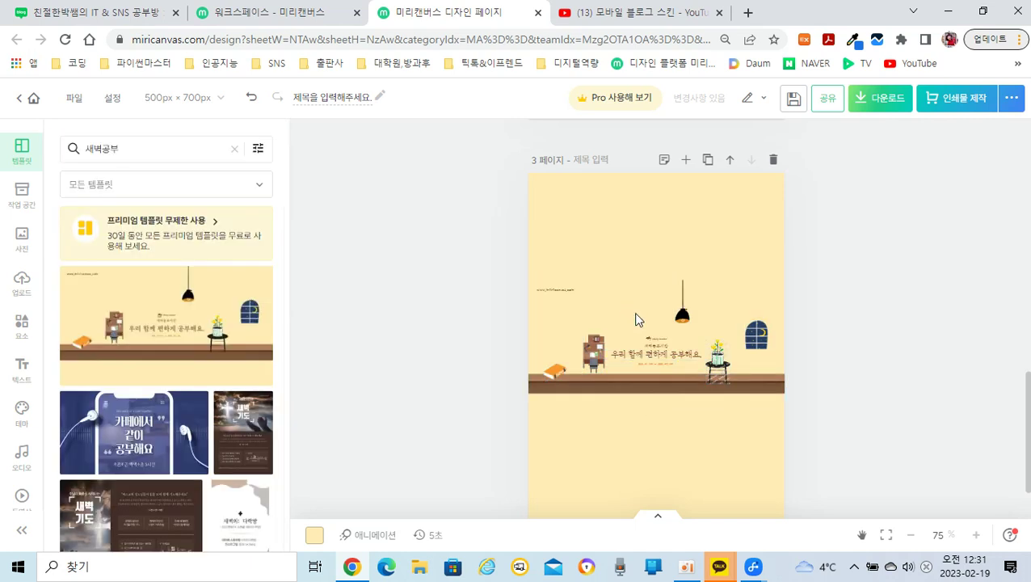
- Select all the scene elements on page 3 and move them together upward, closer to the page's upper edge
drag(478, 257, 881, 452)
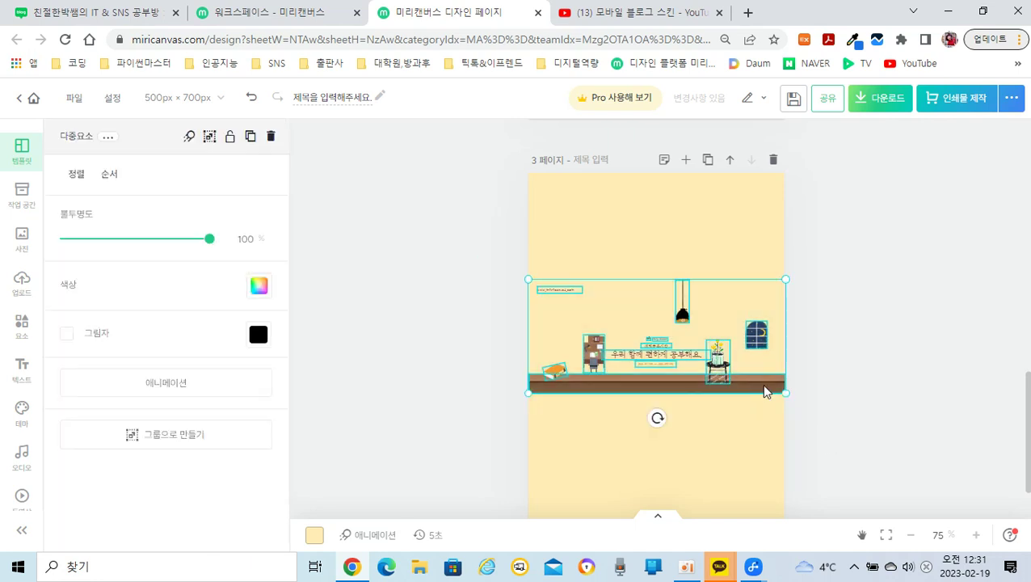
key(Up)
key(Up)
key(Up)
key(Up)
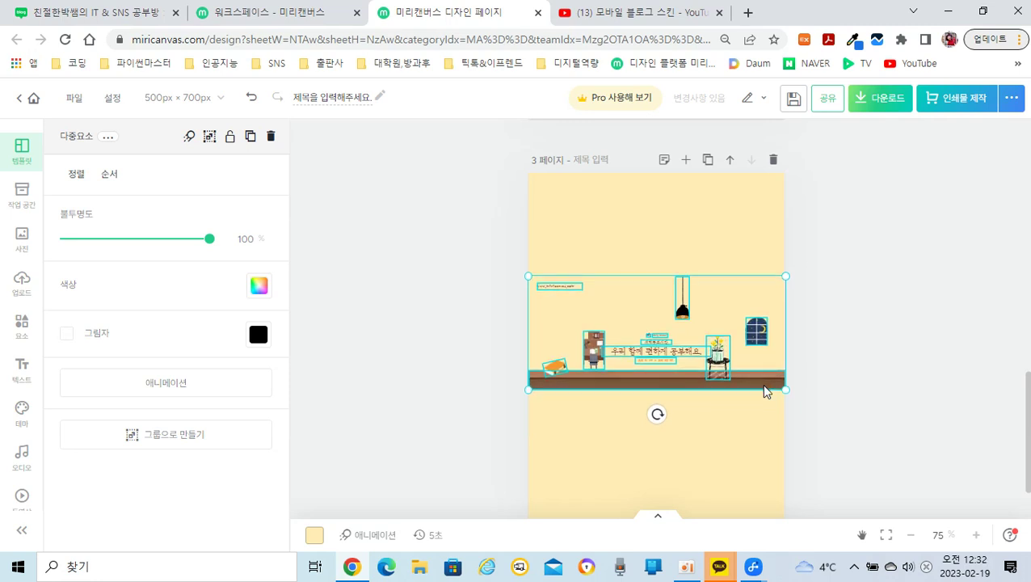
key(shift+Up)
key(shift+Up)
key(shift+Up)
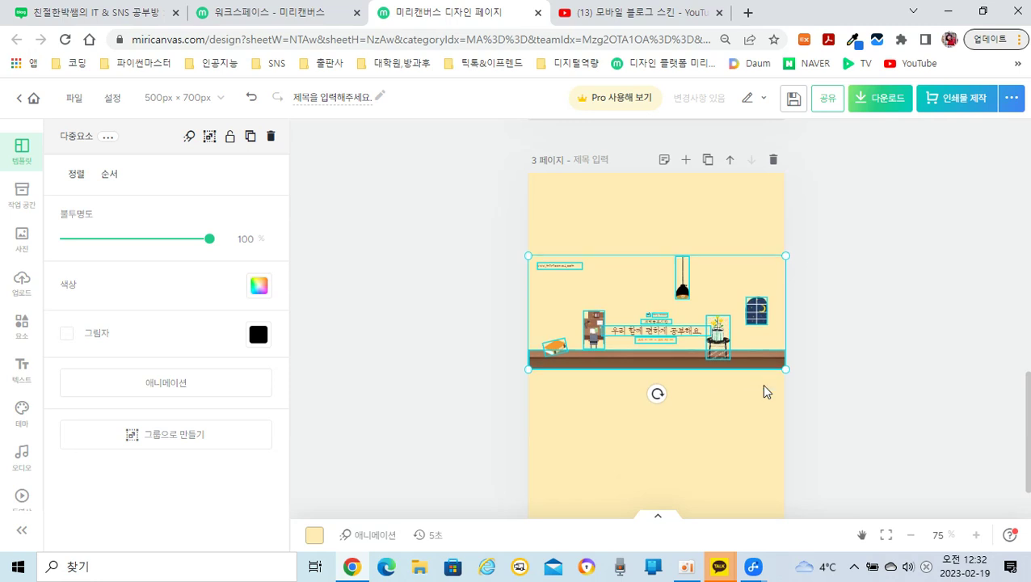
key(shift+Up)
key(shift+Up)
key(shift+Up)
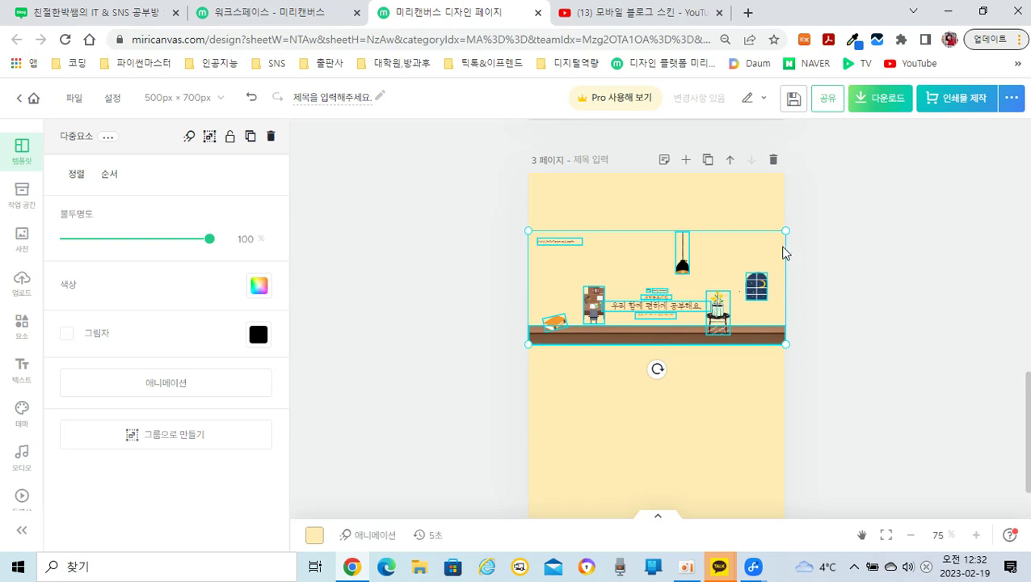
- Select all the scene elements on page 3 and move them together up to the page's upper edge
click(783, 253)
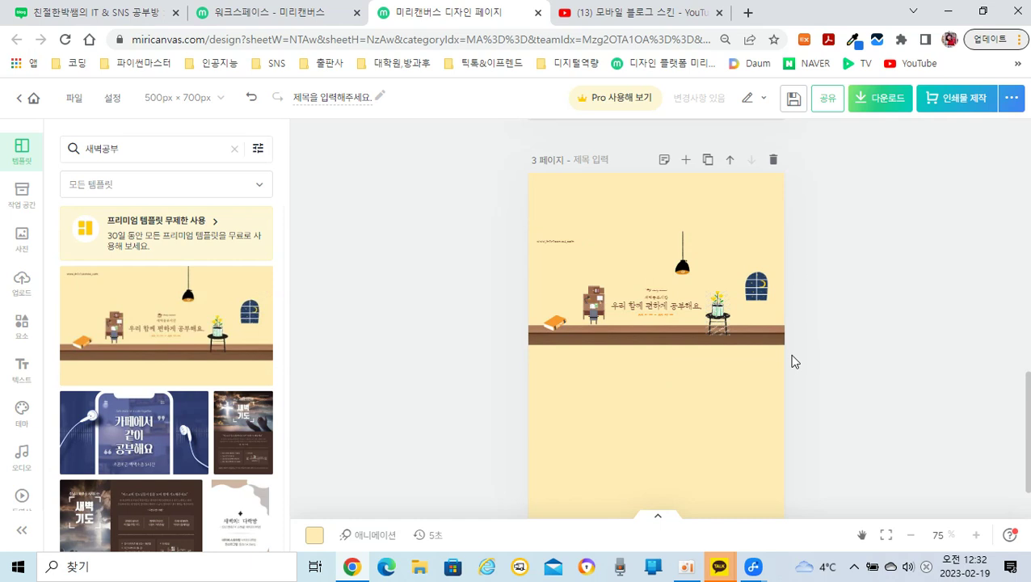
drag(792, 353, 476, 204)
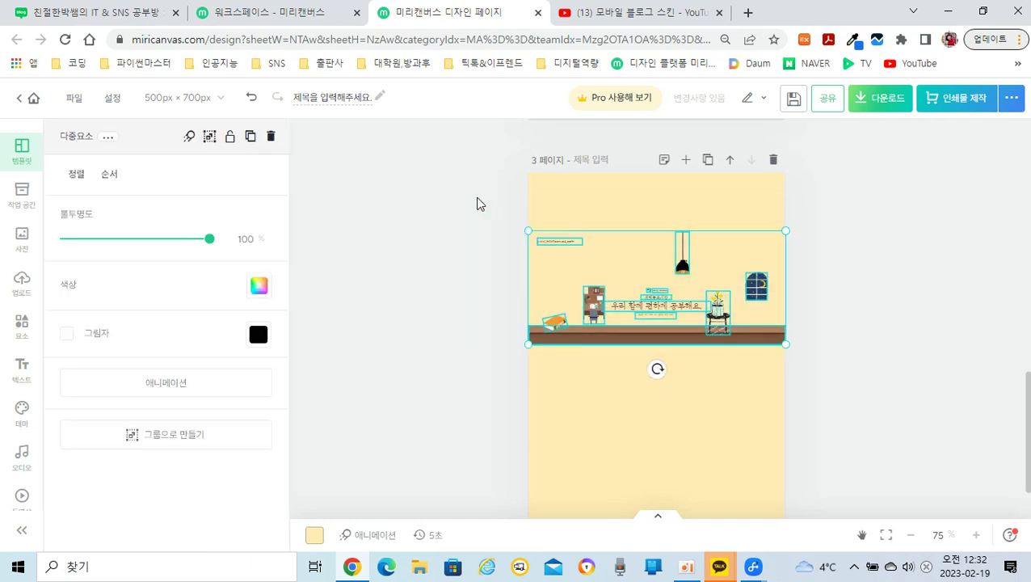
drag(602, 341, 601, 283)
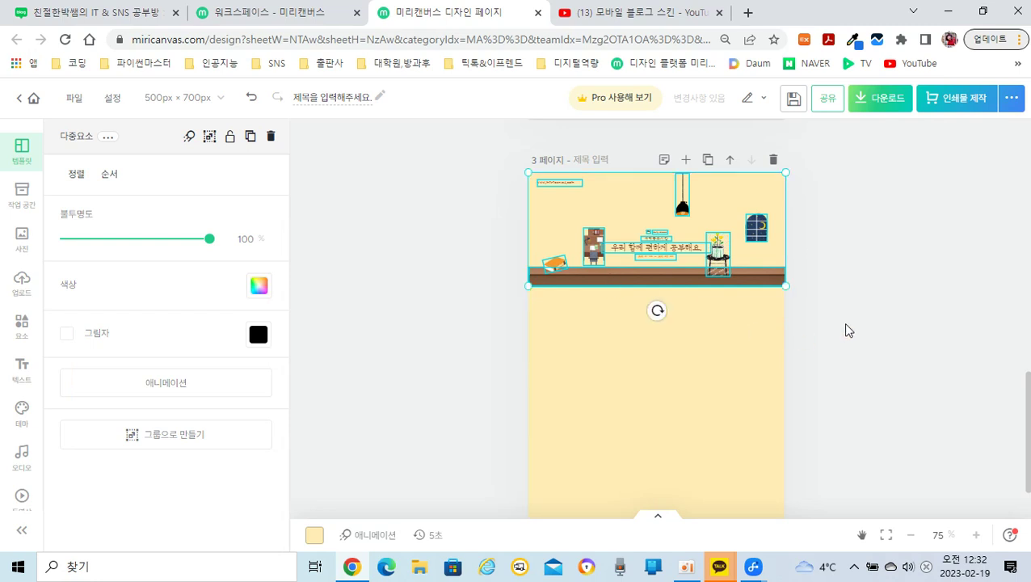
click(871, 326)
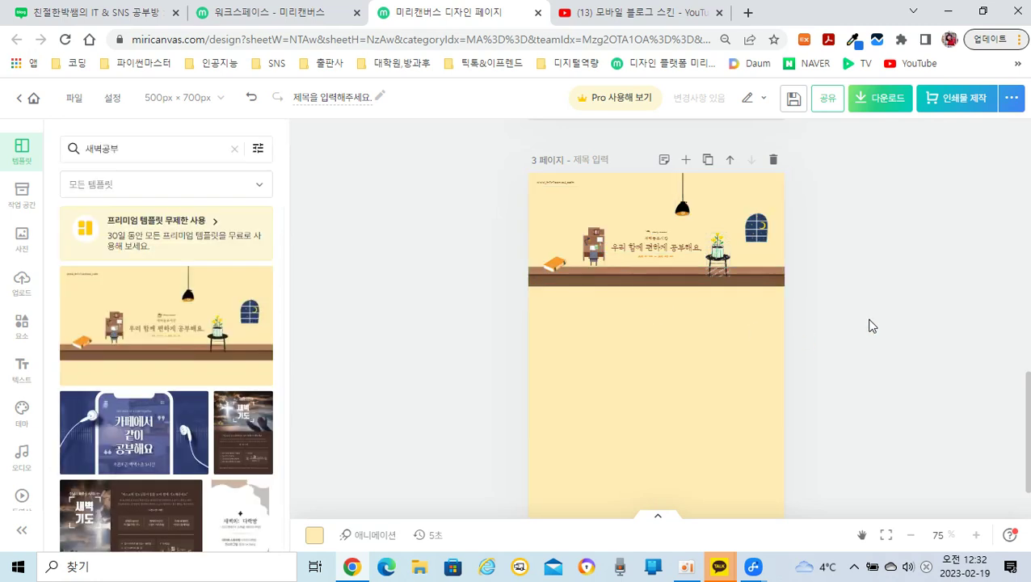
- Widen the hanging lamp on page 3 and move it to the horizontal centre of the page
click(683, 209)
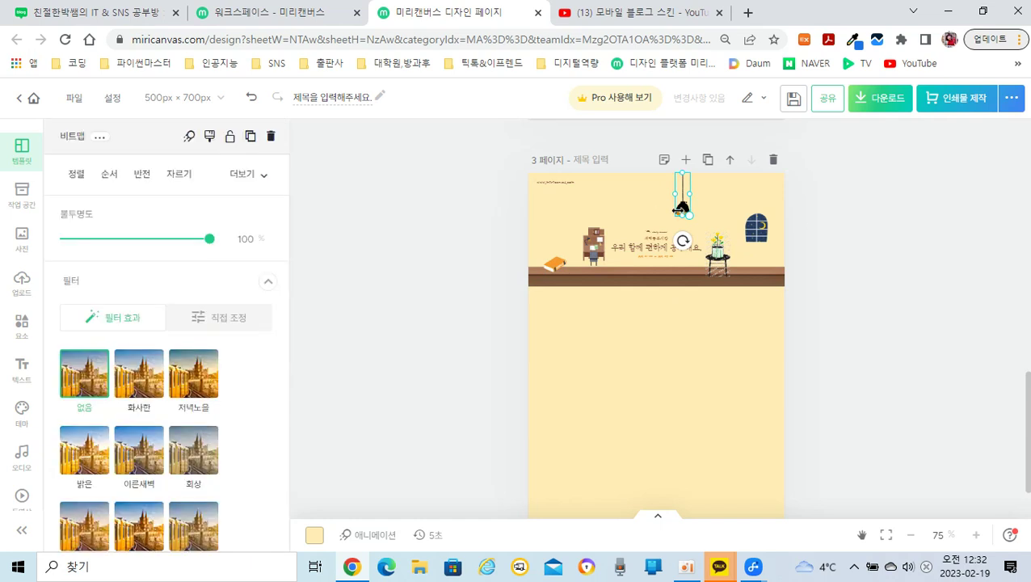
drag(677, 202, 708, 208)
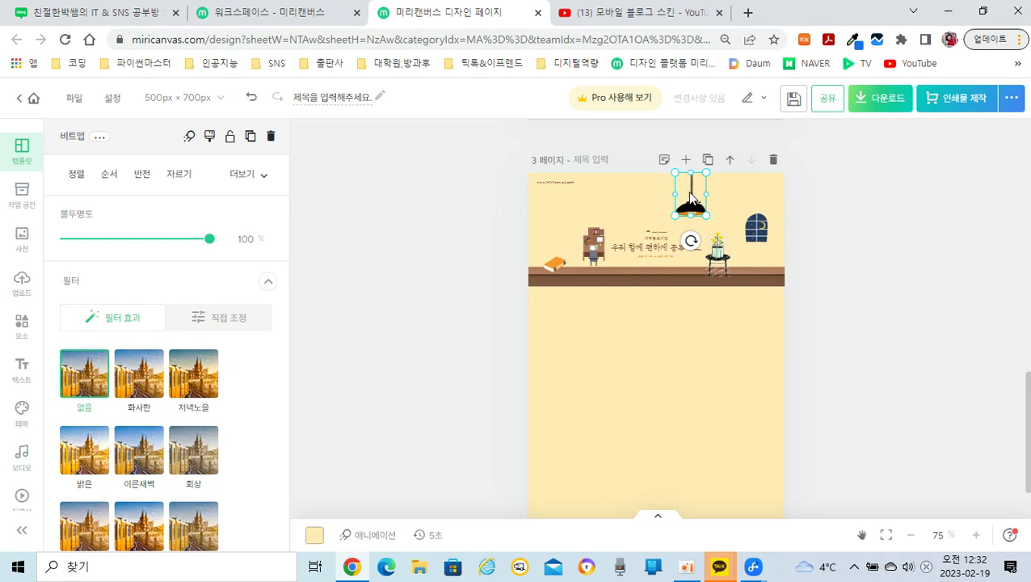
drag(693, 196, 662, 192)
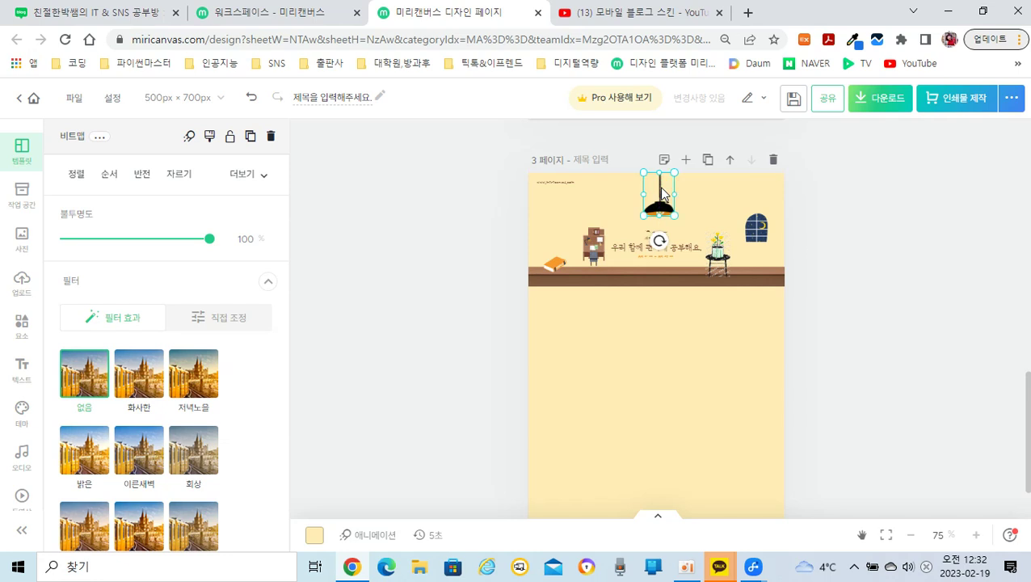
click(882, 198)
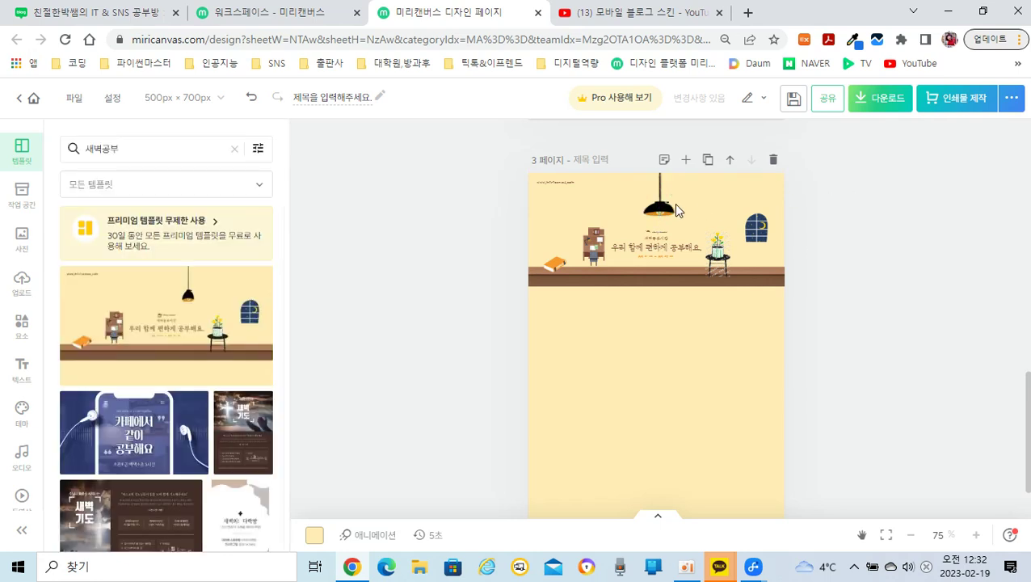
- Delete the small web address text and the flower stool illustration from page 3
click(566, 187)
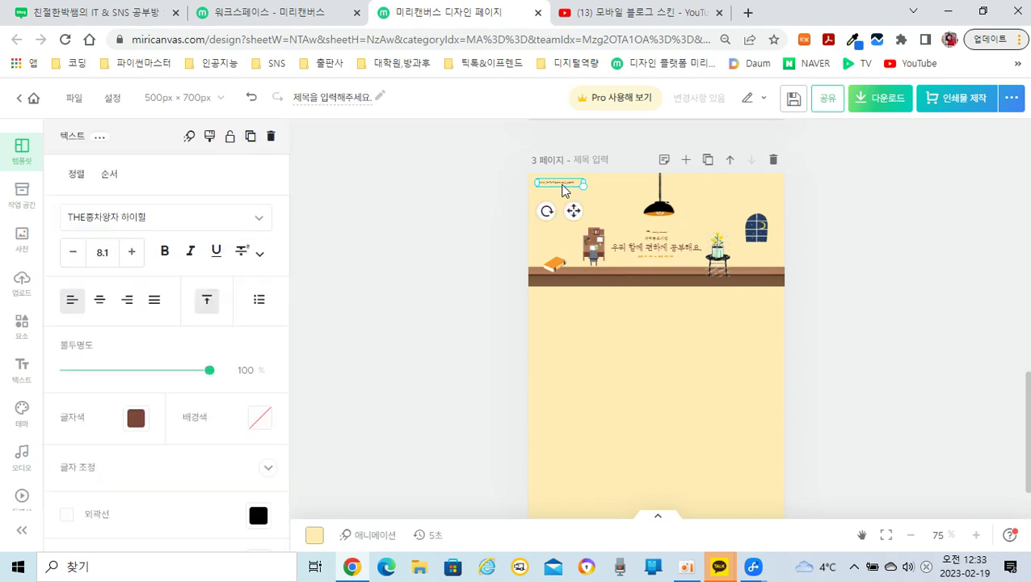
key(Delete)
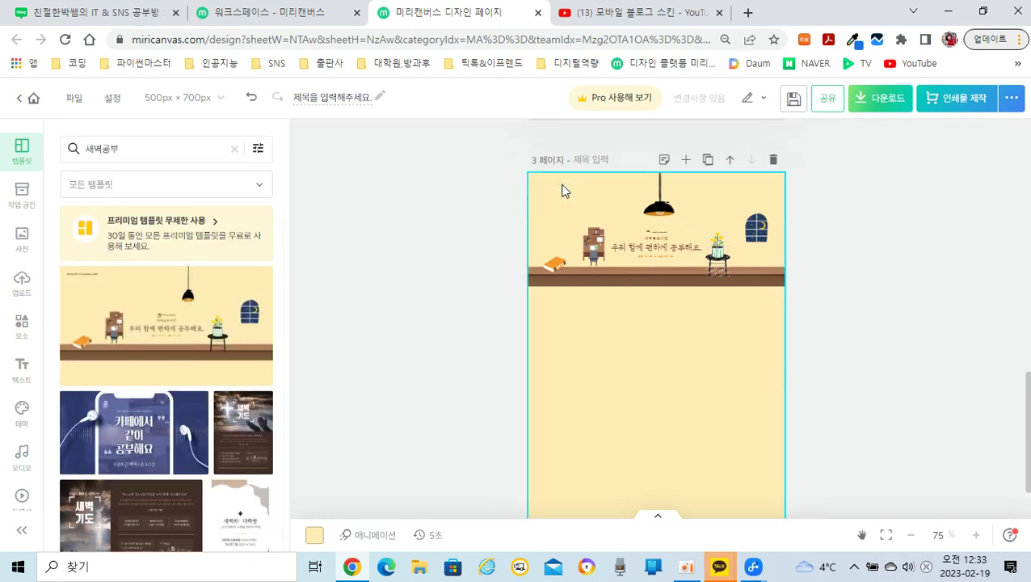
click(719, 260)
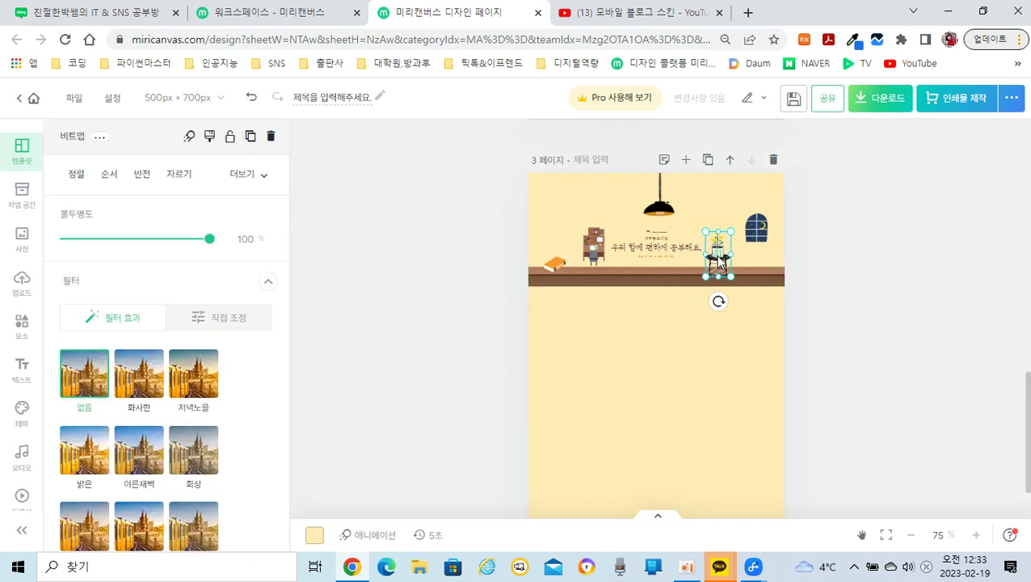
key(Delete)
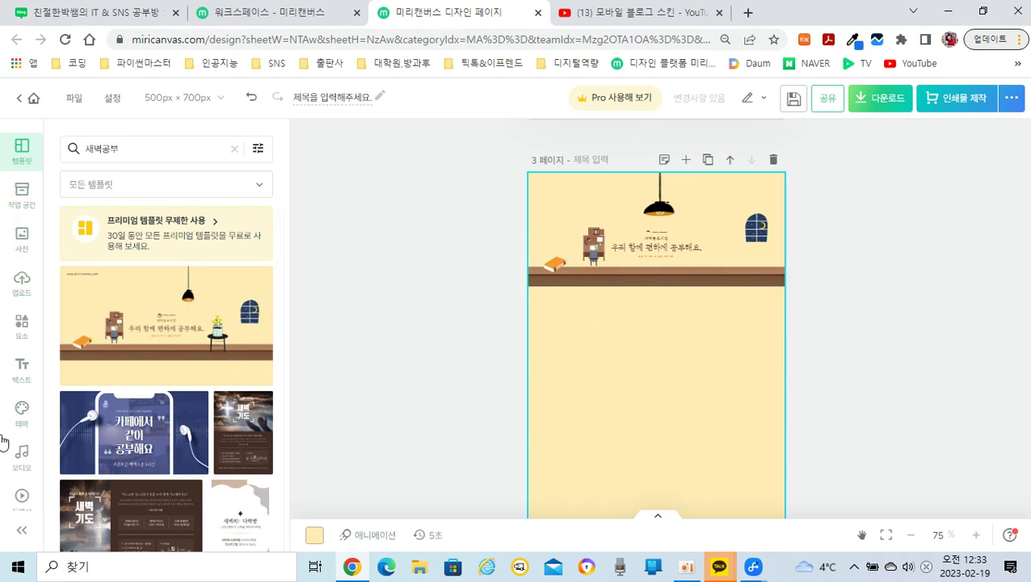
- Search the elements for 화분, add the green sprout in a pink pot, and place it at reduced size just above the brown table
click(25, 331)
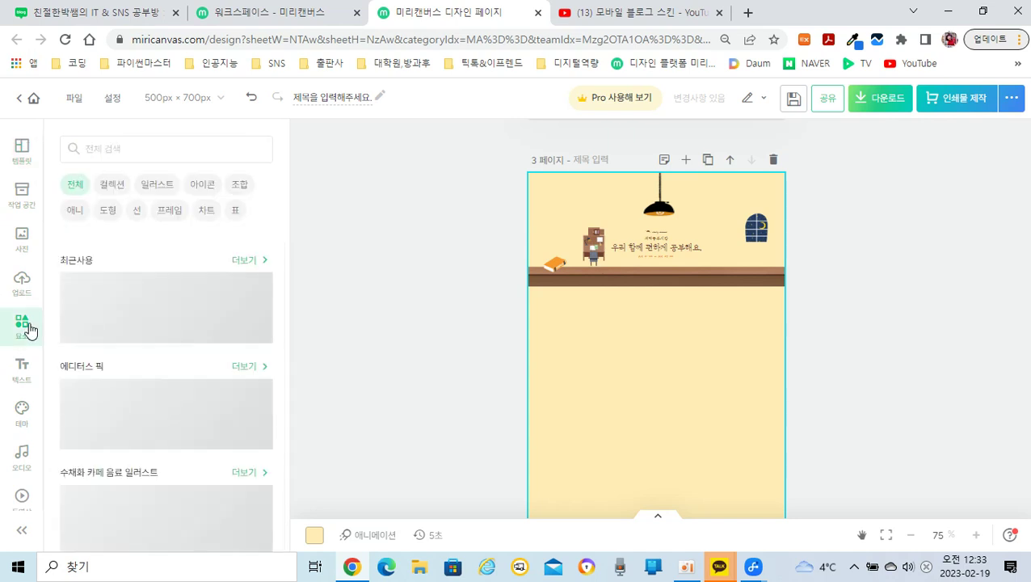
click(122, 151)
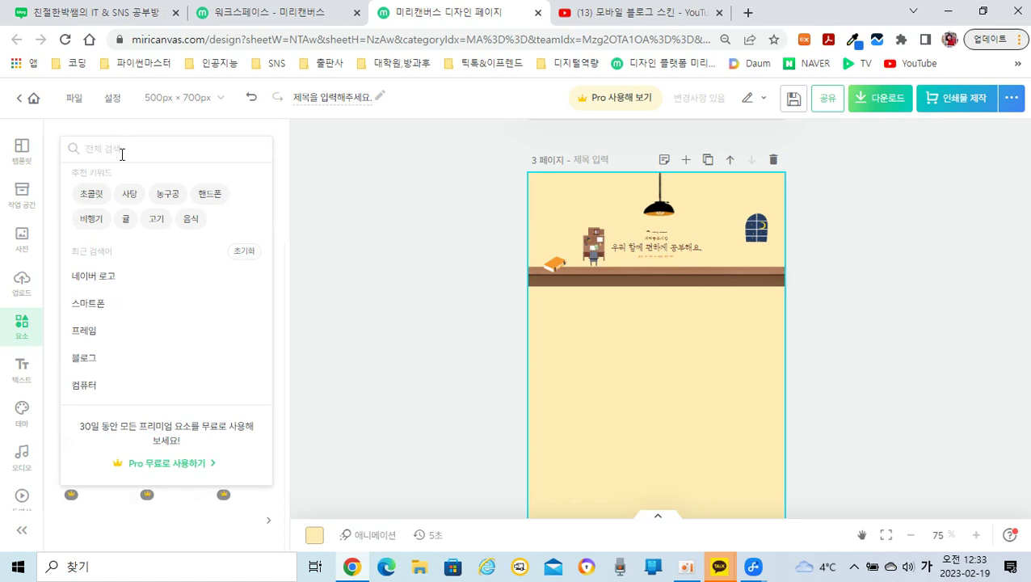
text(화분)
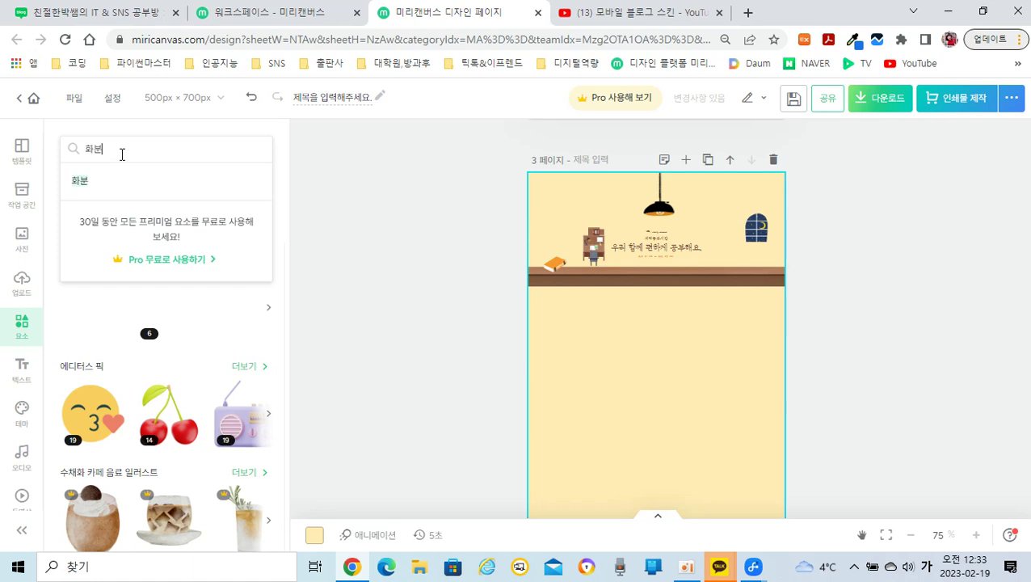
key(Return)
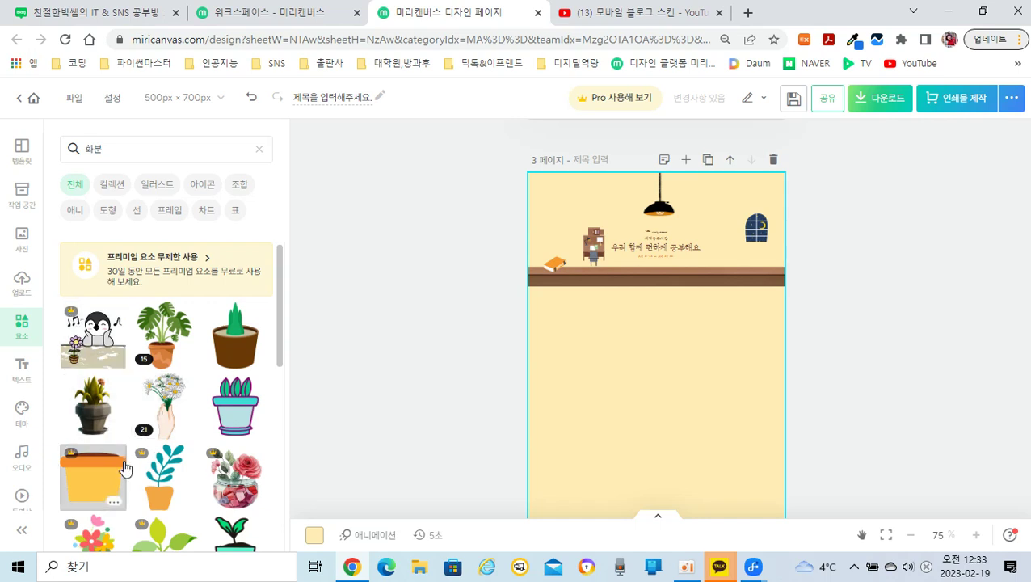
scroll(125, 469, down, 2)
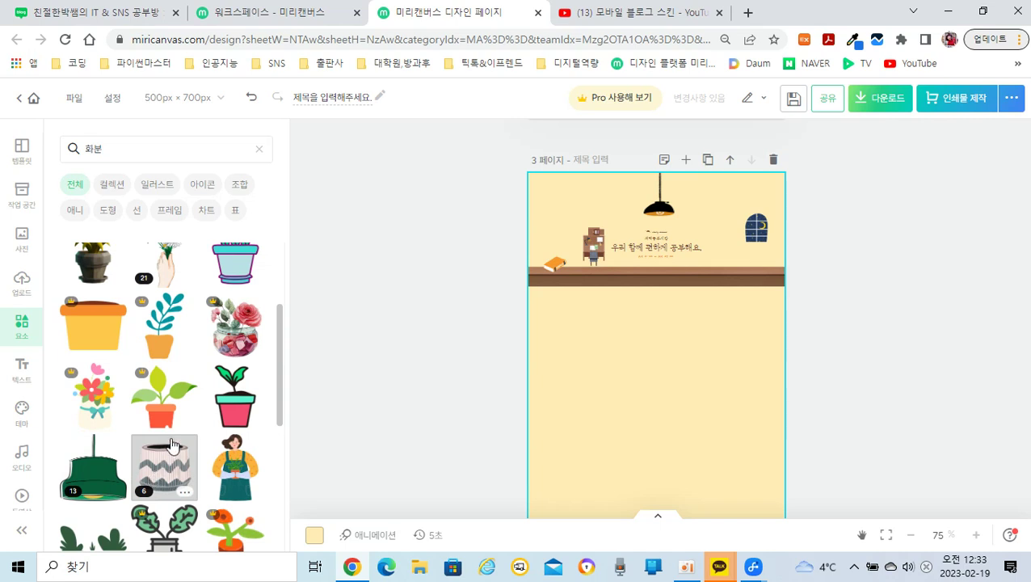
scroll(172, 443, down, 1)
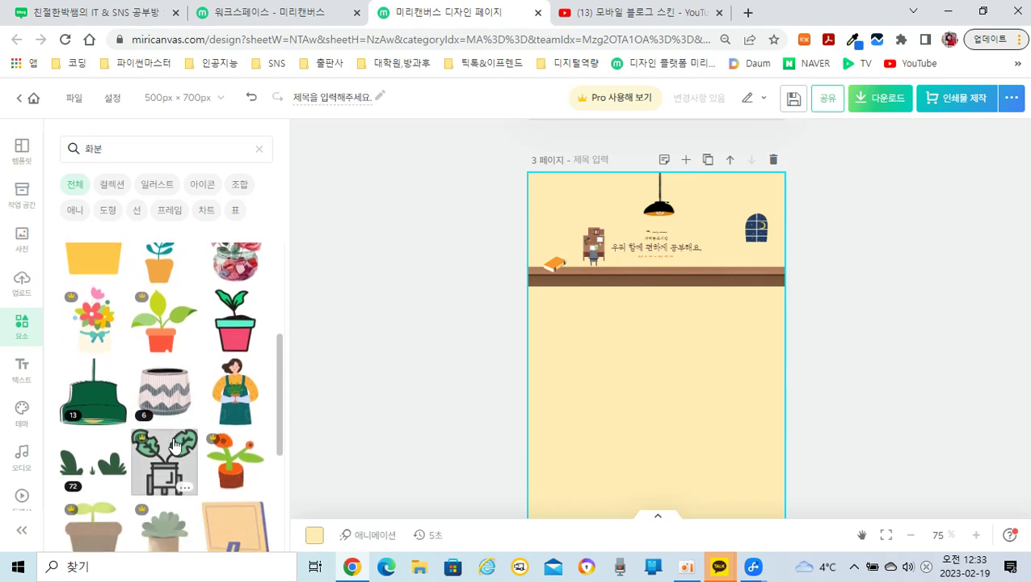
click(231, 327)
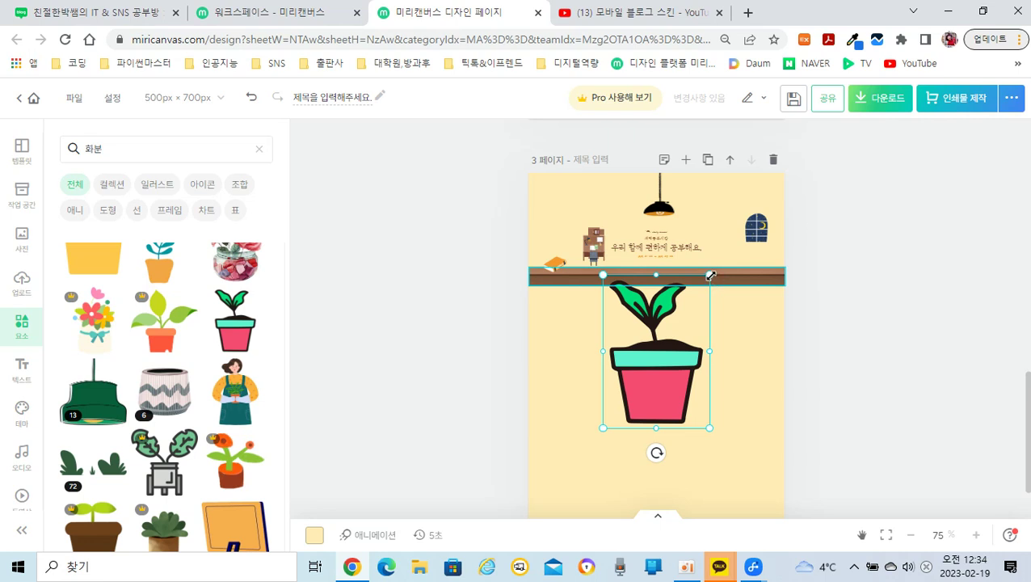
drag(711, 276, 661, 347)
drag(639, 405, 712, 267)
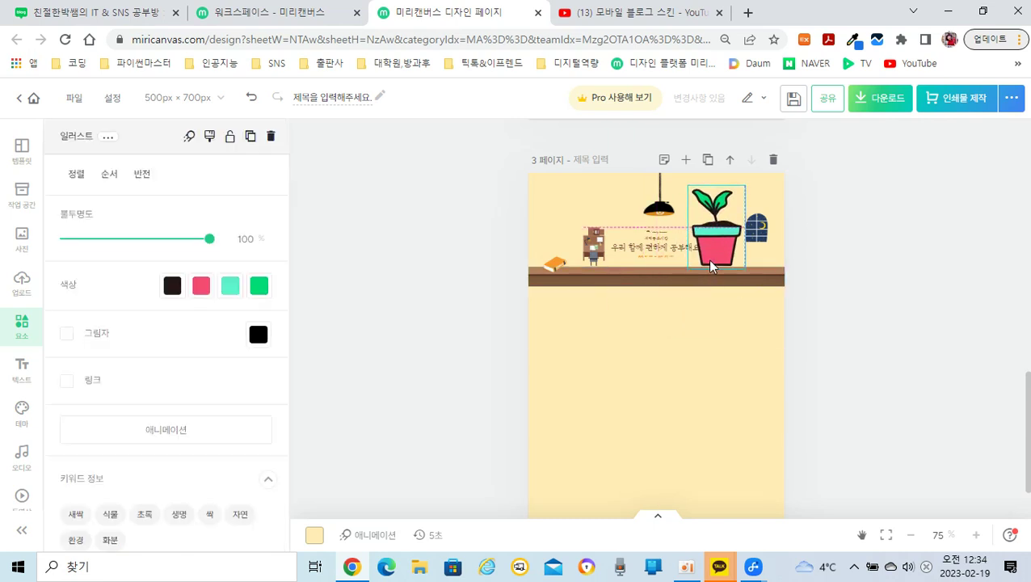
- Move the brown table down to the lower part of page 3 and make it taller
click(672, 345)
click(652, 275)
drag(652, 276, 664, 404)
click(821, 391)
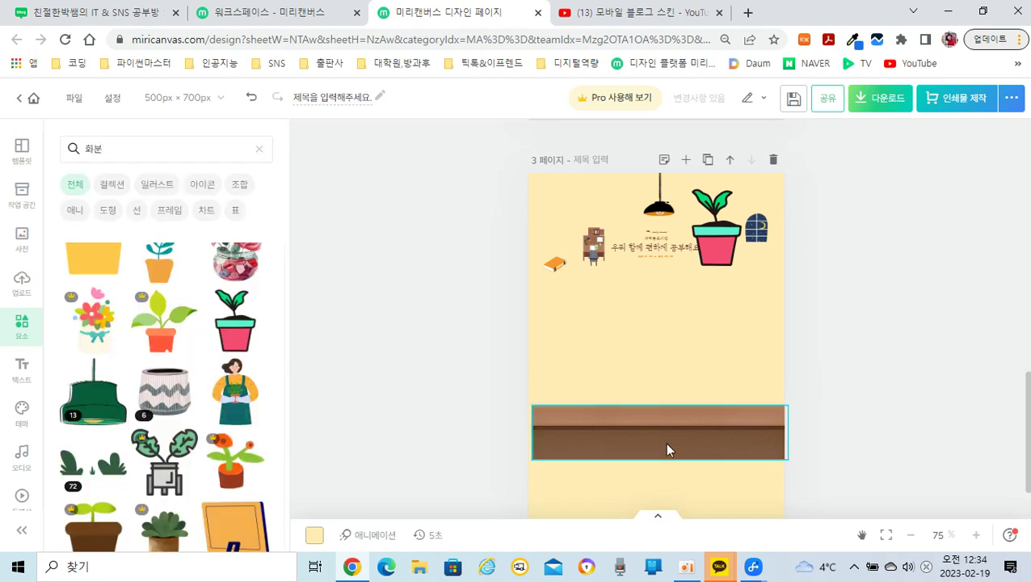
- Delete the night window and shrink the potted sprout further, placing it just to the right of the title text
click(734, 247)
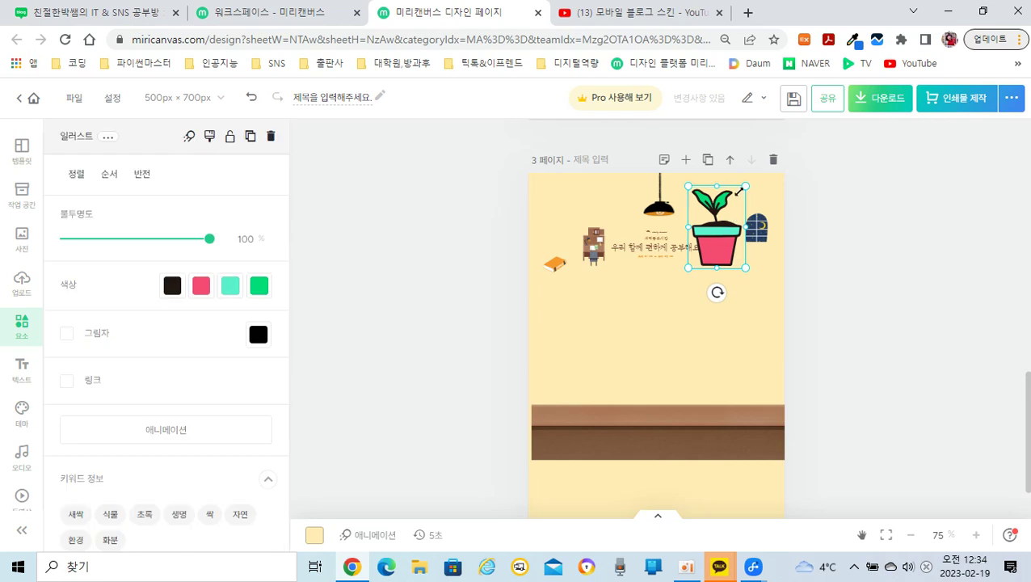
drag(738, 191, 736, 199)
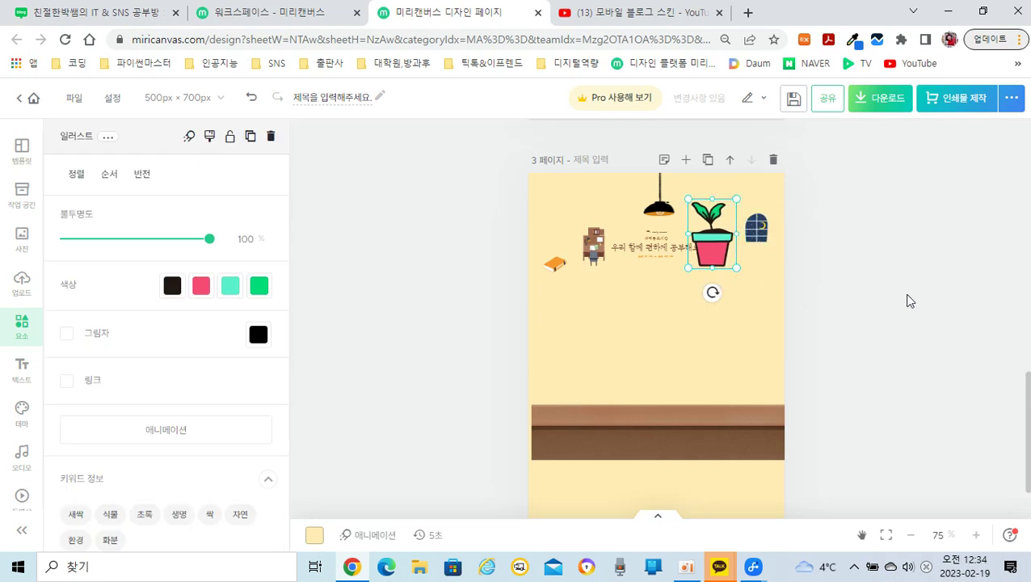
click(760, 232)
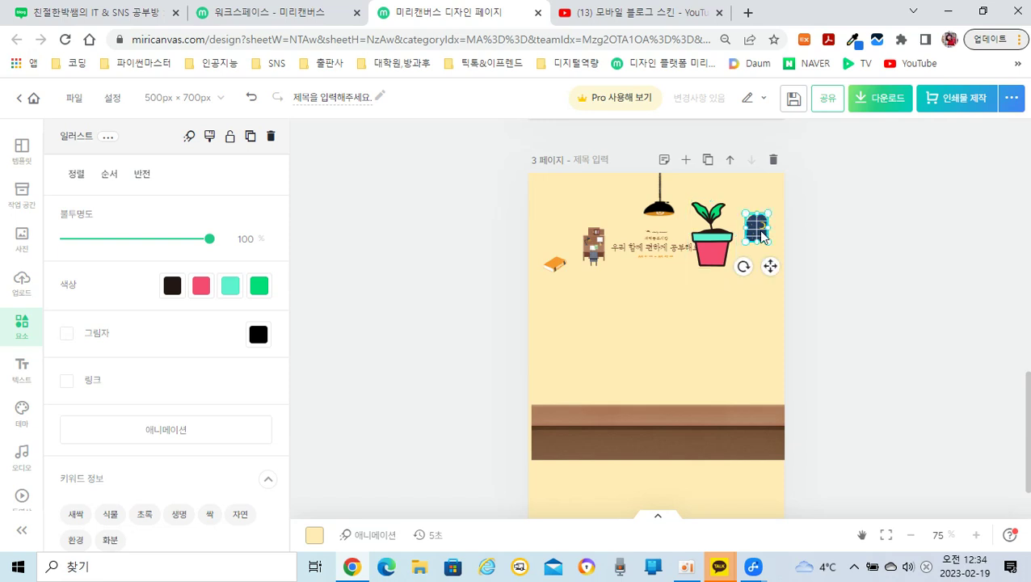
key(Delete)
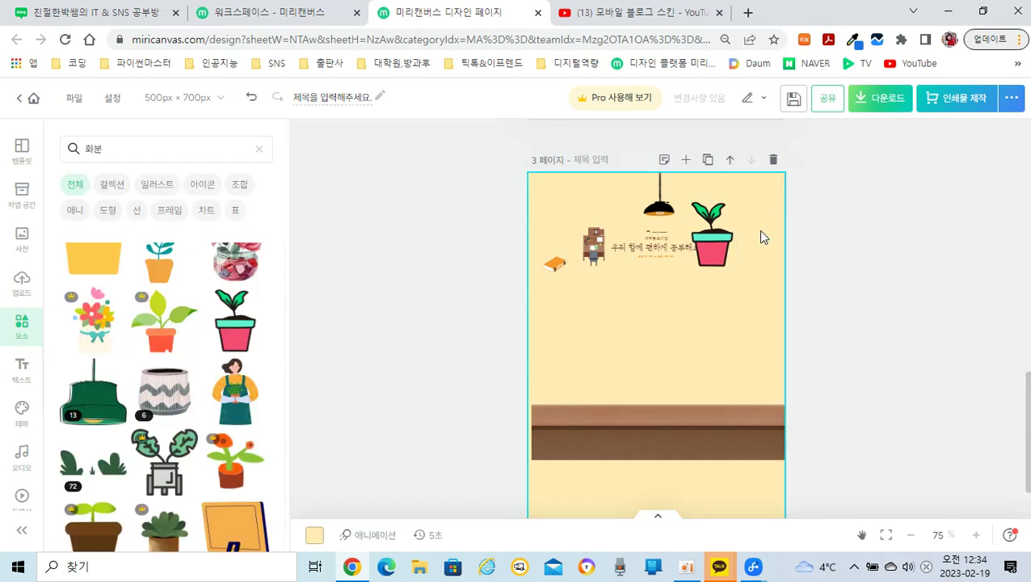
drag(727, 252, 746, 227)
drag(731, 265, 727, 262)
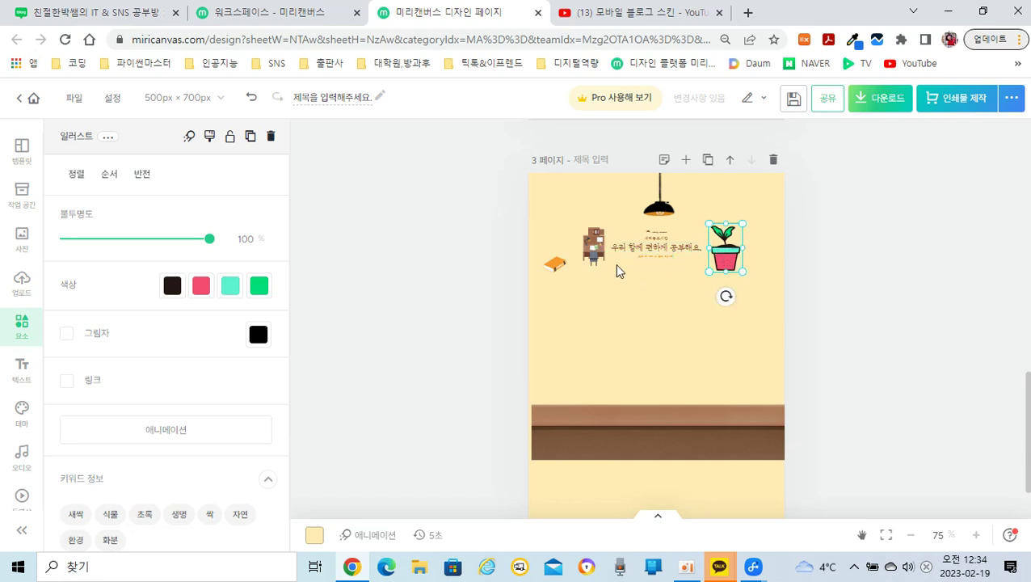
- Delete the study desk and orange book illustrations from page 3
click(595, 254)
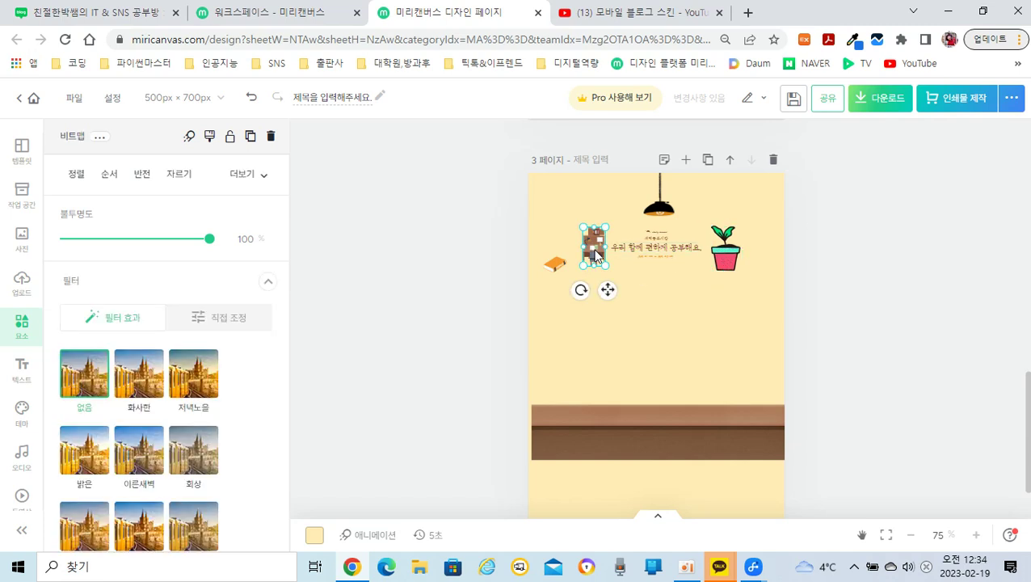
key(Delete)
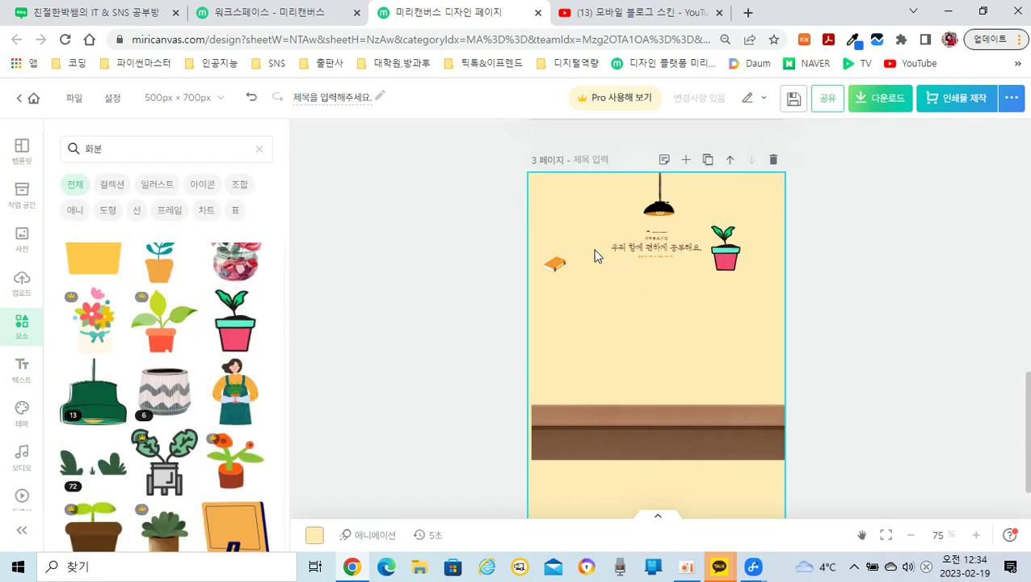
click(553, 265)
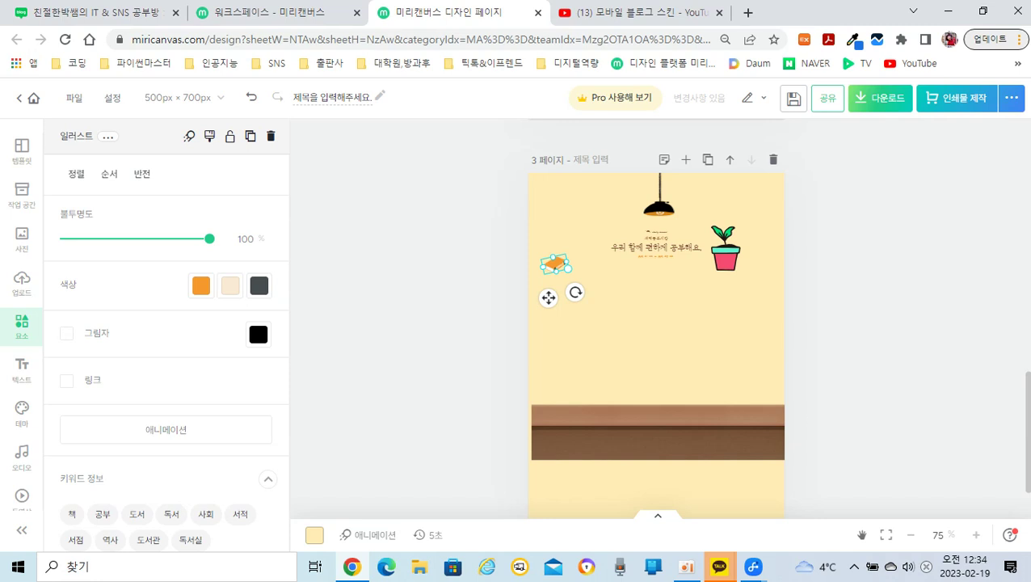
key(Delete)
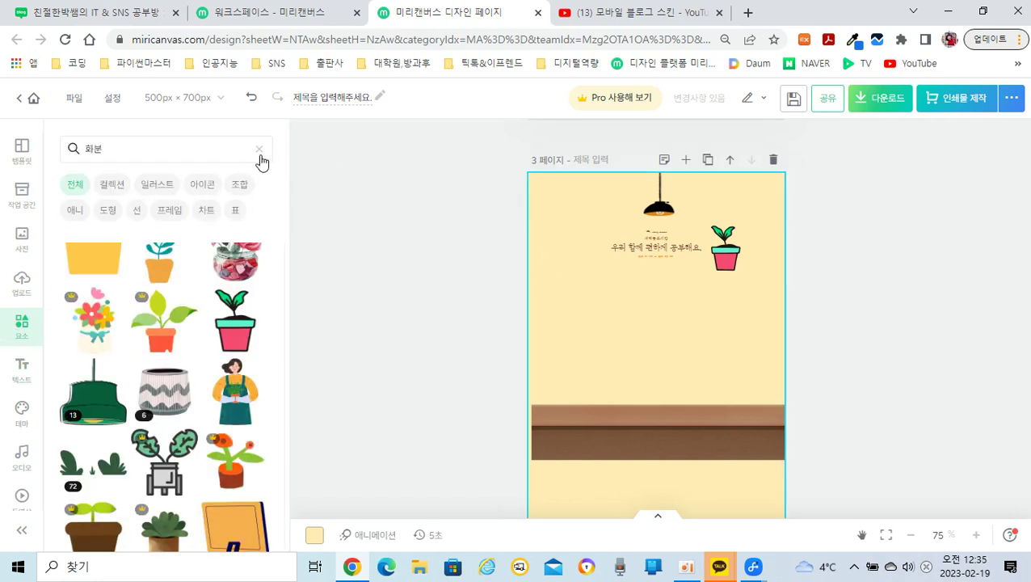
- Clear the previous element search and search the elements for 노트북
click(177, 150)
key(BackSpace)
key(BackSpace)
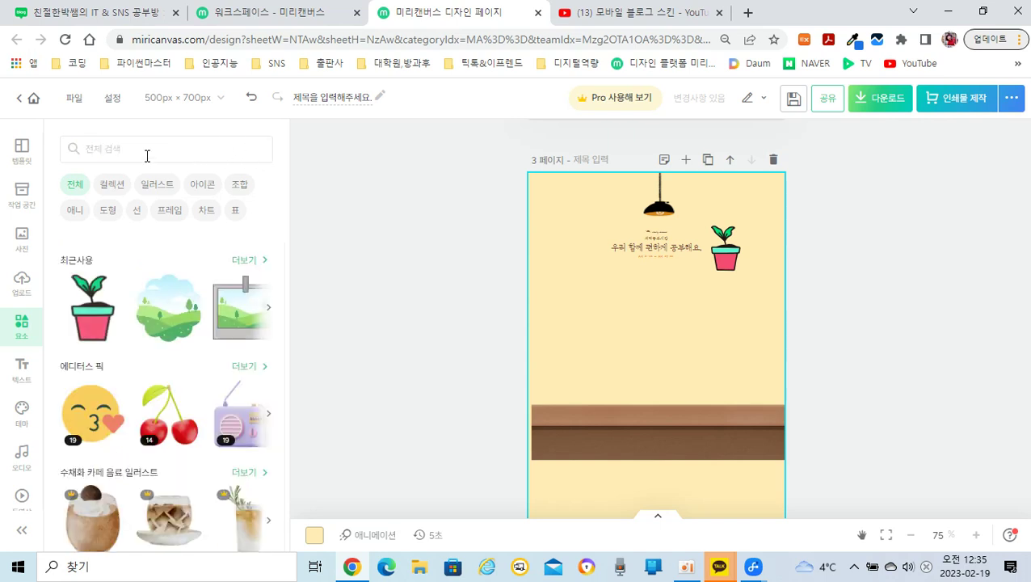
click(153, 146)
text(노트북)
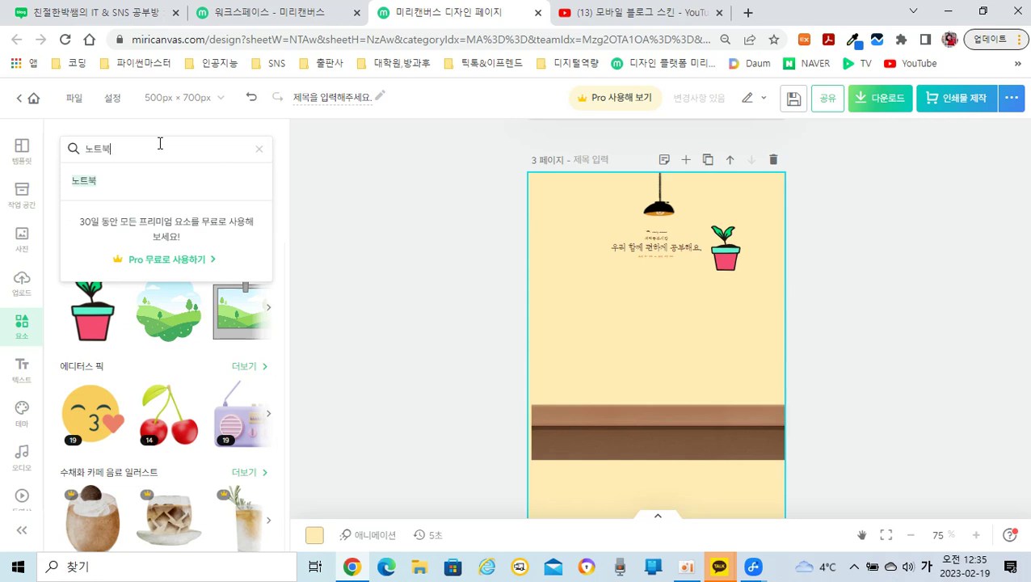
key(Return)
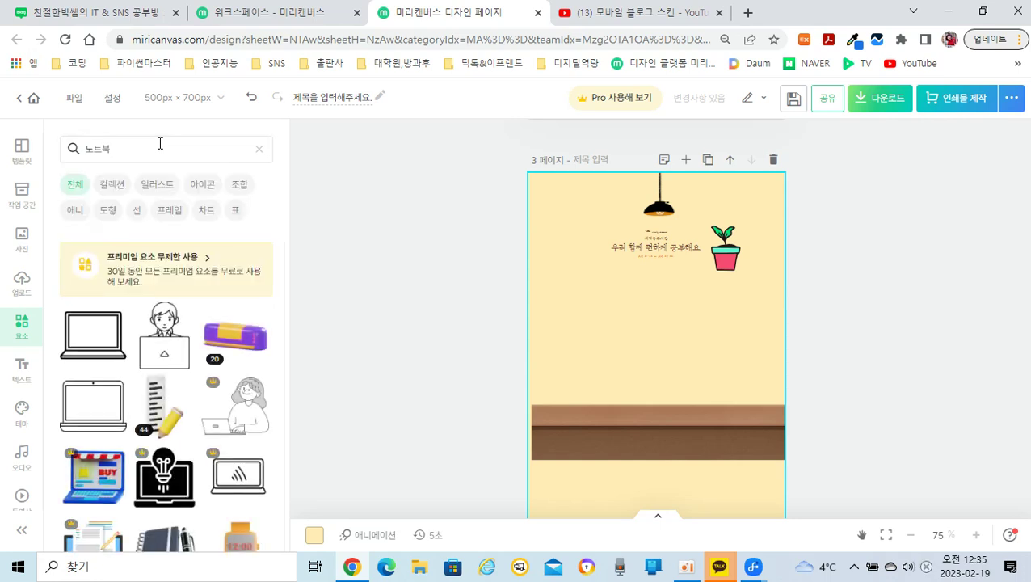
- Browse the 노트북 results, including the 대학생 collection, for a suitable illustration of a person with a laptop
scroll(235, 449, down, 1)
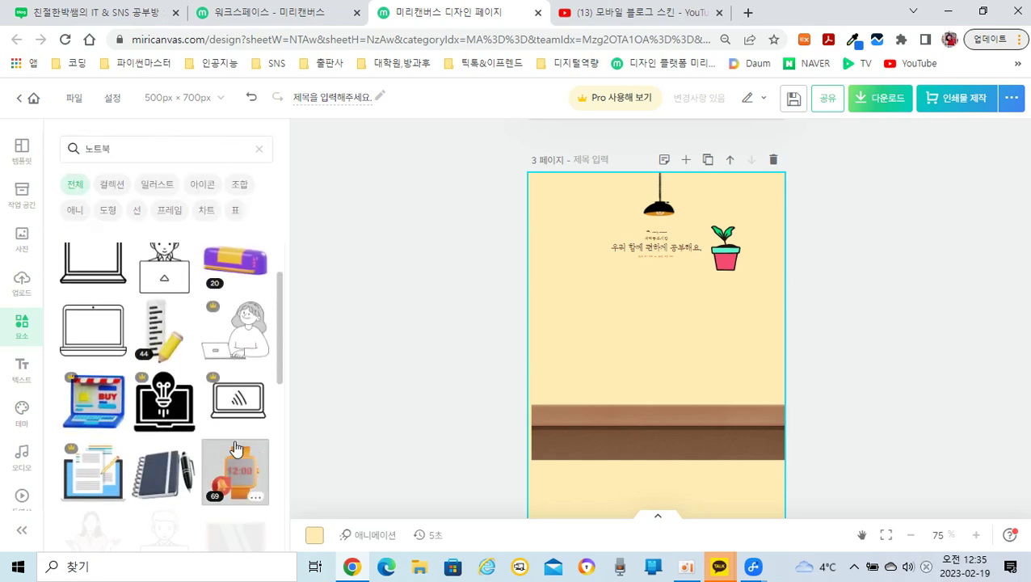
scroll(235, 445, down, 3)
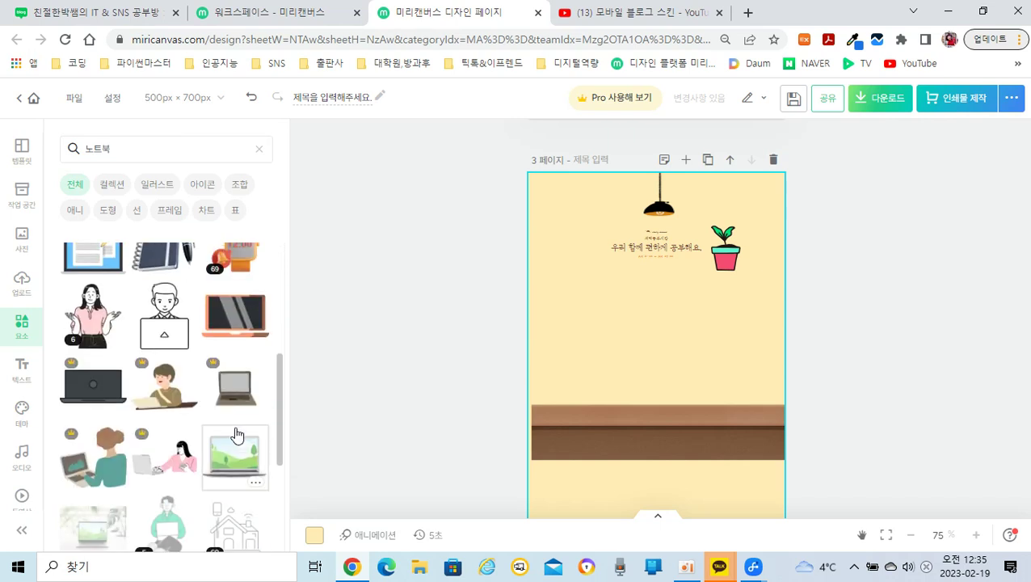
scroll(243, 443, down, 2)
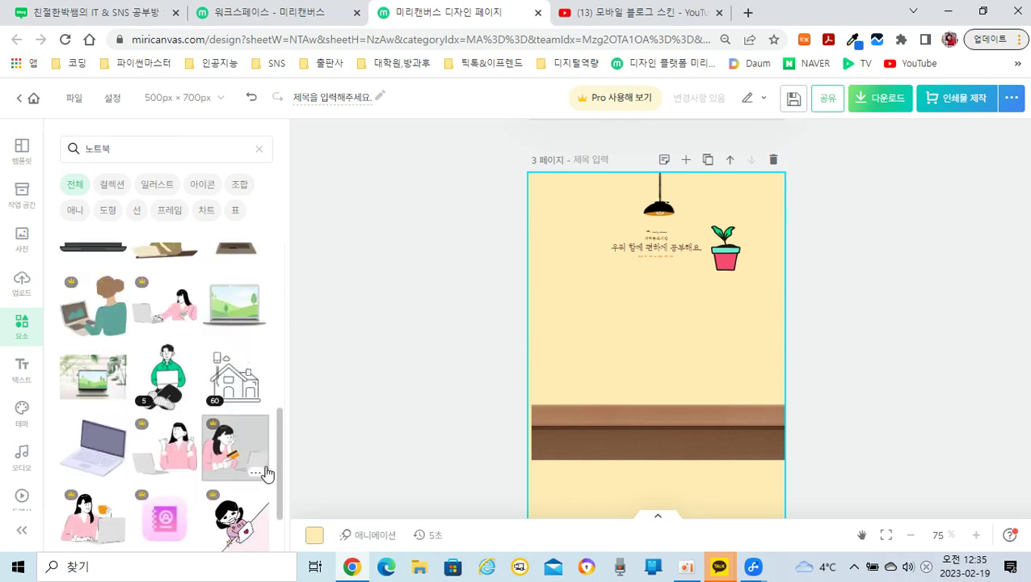
scroll(257, 476, down, 1)
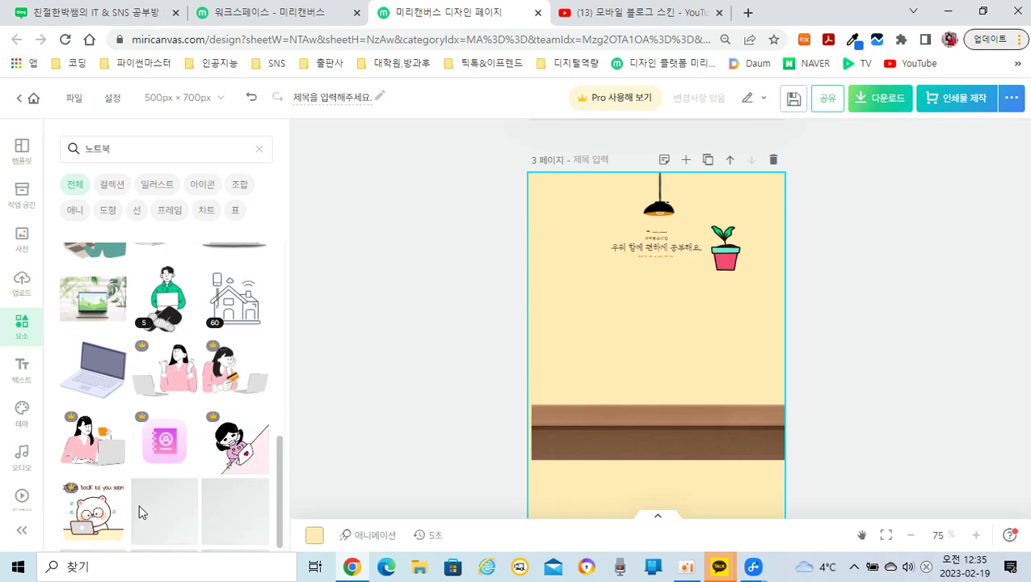
scroll(142, 509, down, 2)
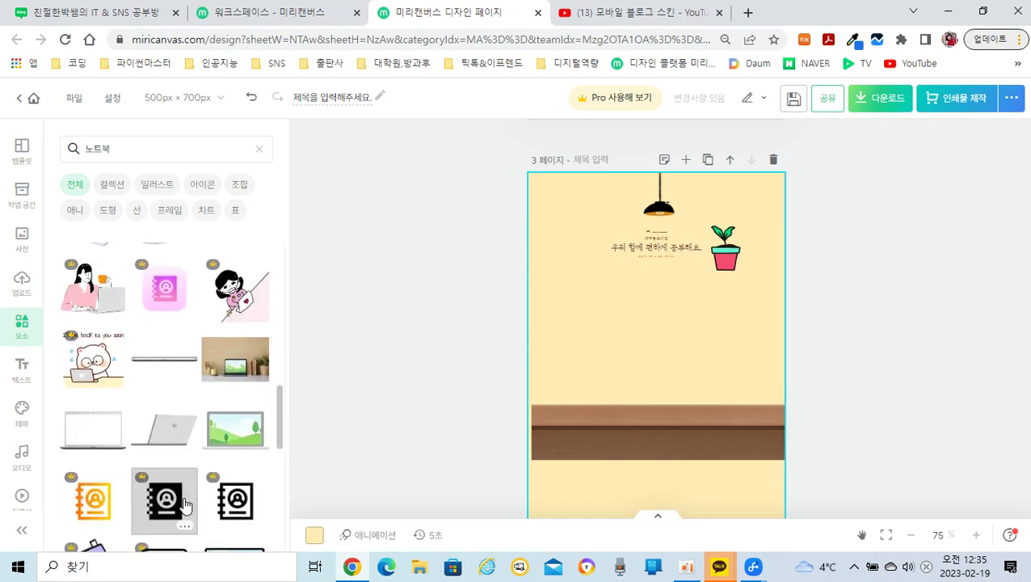
scroll(185, 505, down, 2)
scroll(202, 489, down, 2)
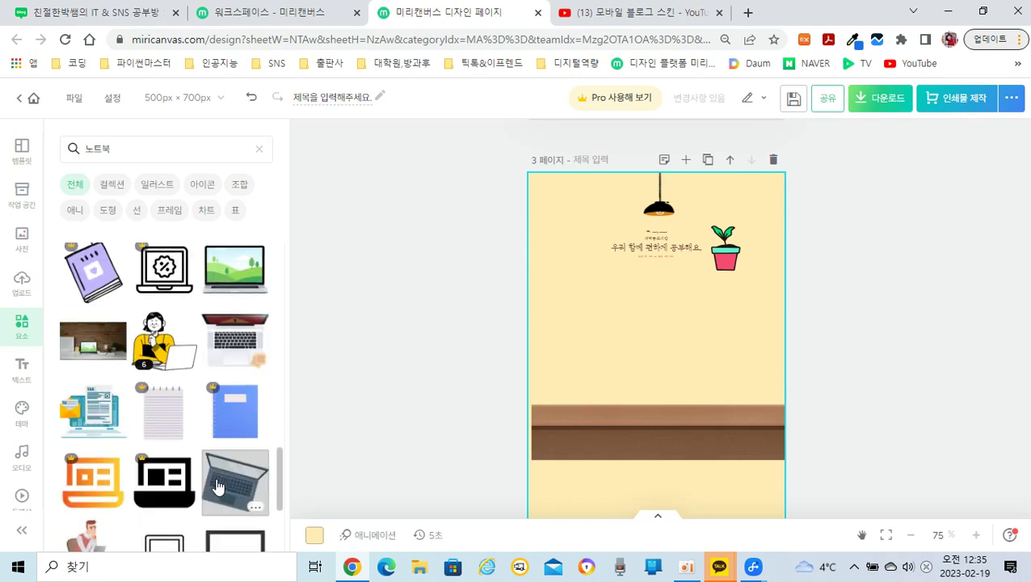
scroll(217, 485, down, 2)
scroll(217, 485, up, 2)
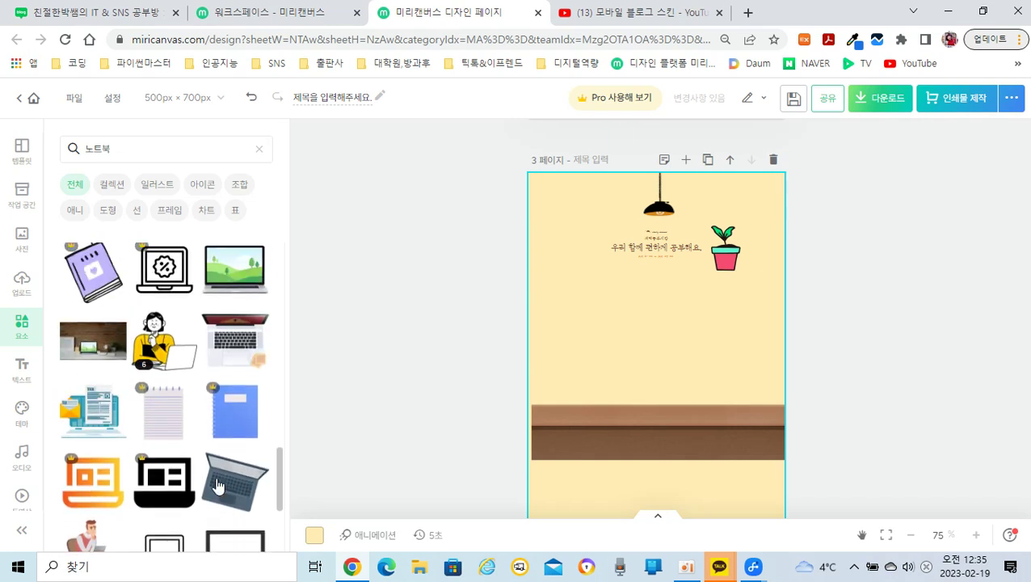
click(154, 344)
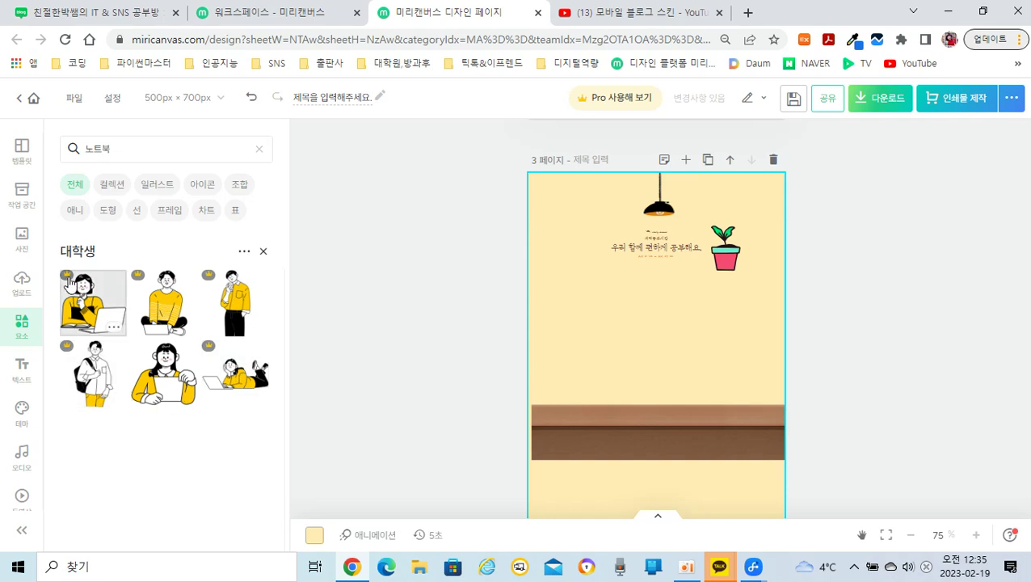
click(263, 251)
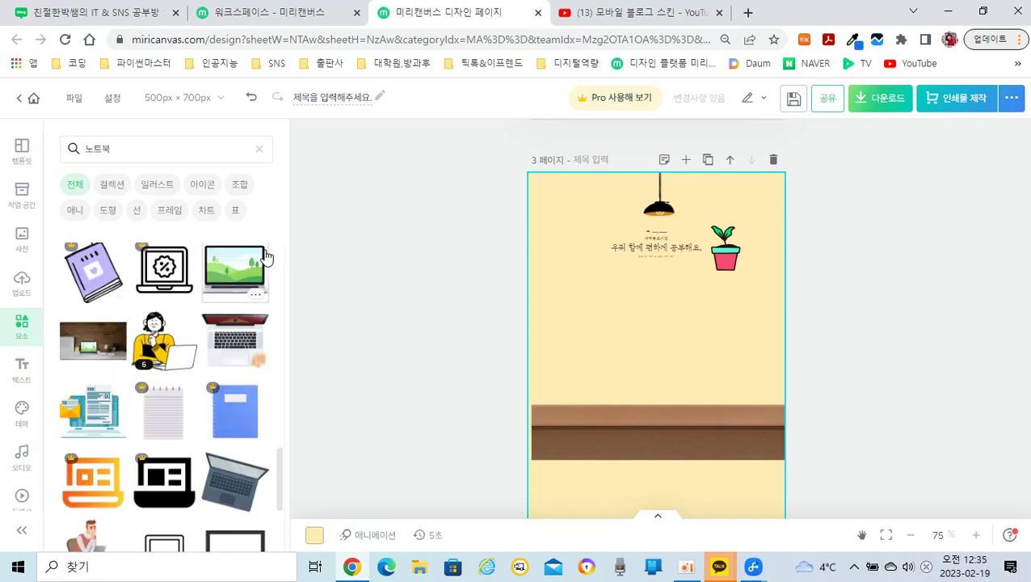
scroll(184, 413, down, 2)
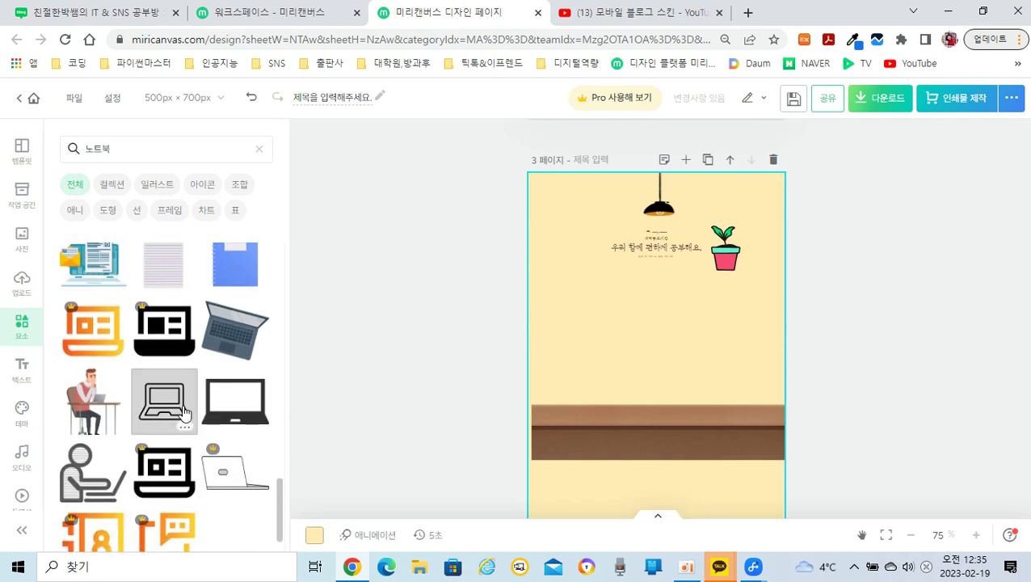
scroll(184, 465, up, 3)
scroll(185, 467, up, 4)
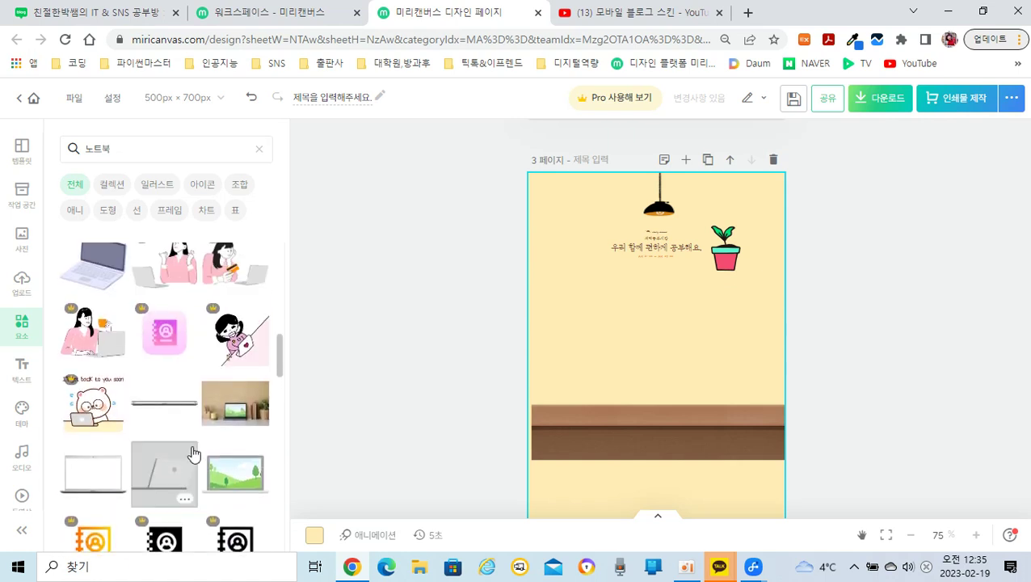
scroll(192, 460, up, 2)
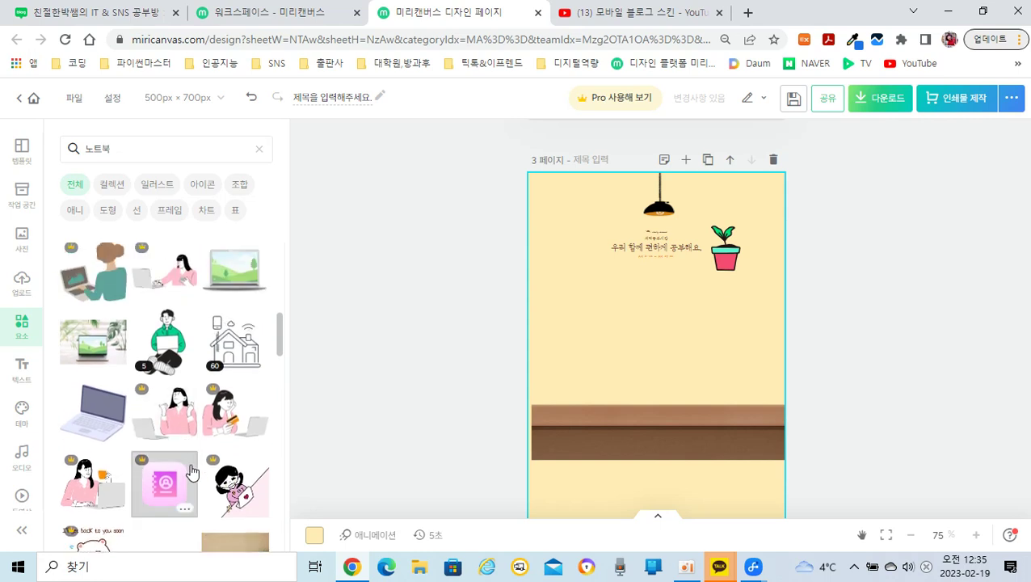
scroll(186, 468, up, 1)
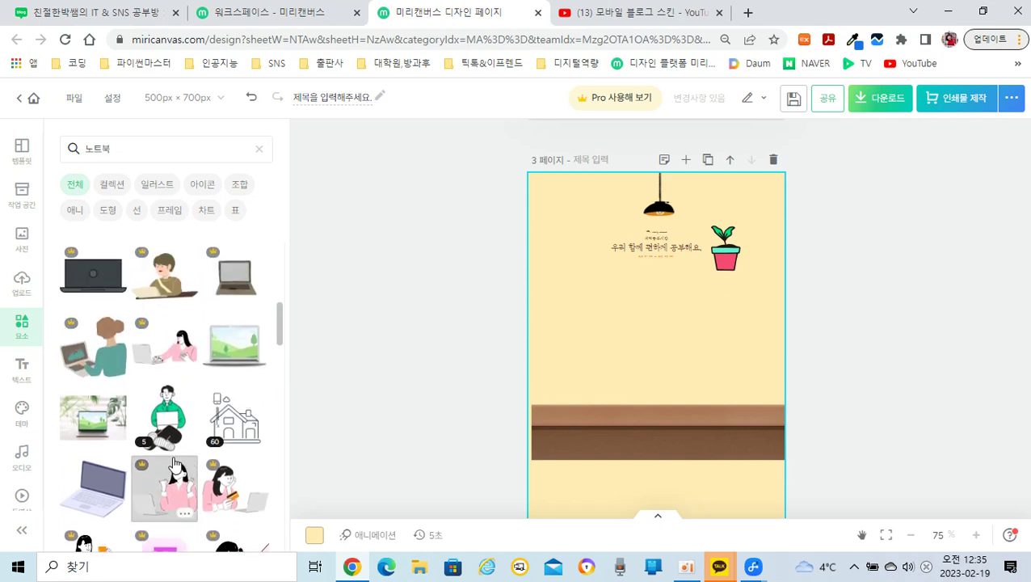
scroll(174, 465, up, 2)
scroll(178, 462, down, 1)
scroll(178, 463, down, 1)
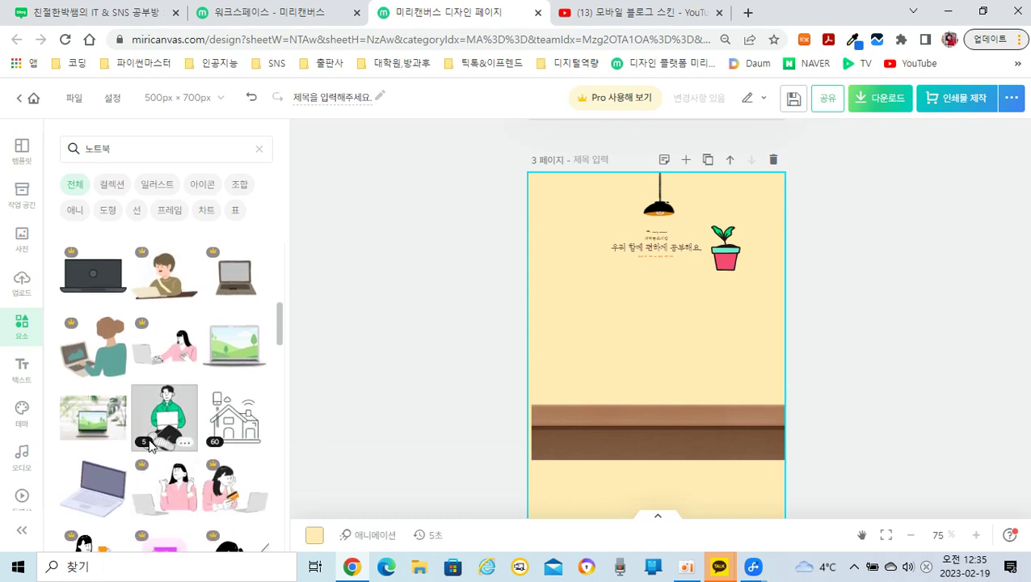
- Add the woman with a laptop from the 스터디 대학생 collection, shrink her, and place her just left of the title text
click(166, 416)
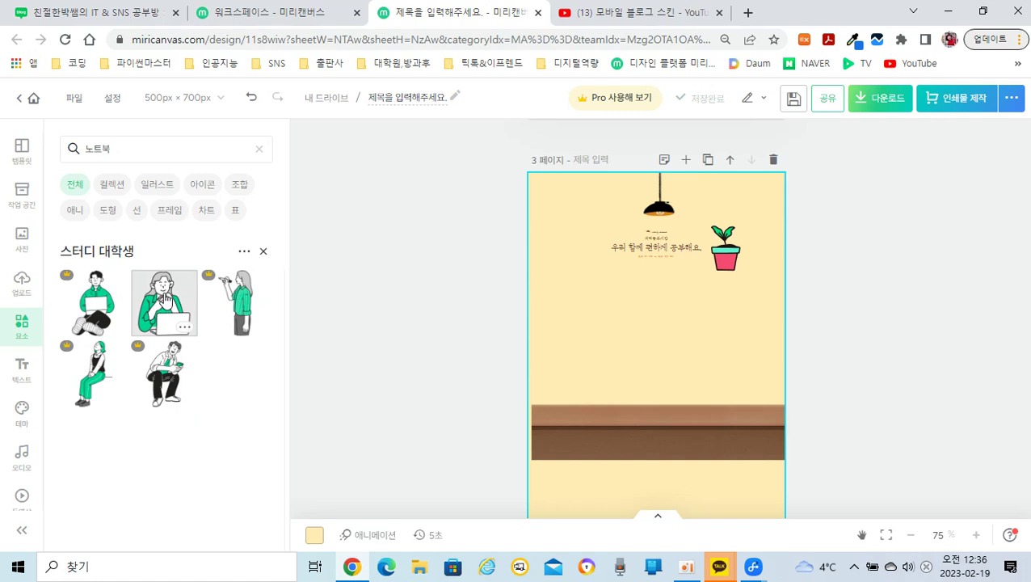
click(166, 299)
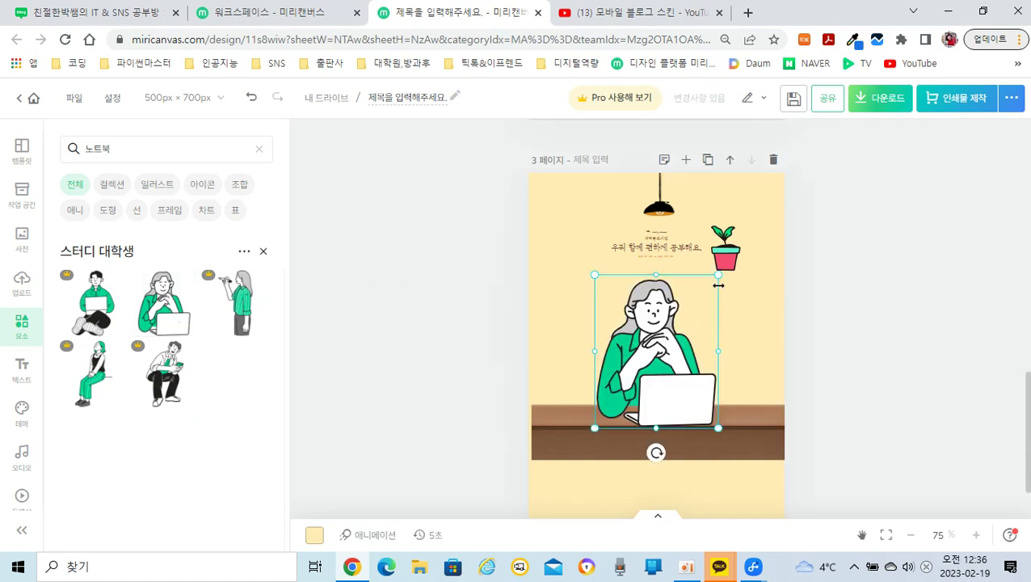
drag(723, 277, 656, 364)
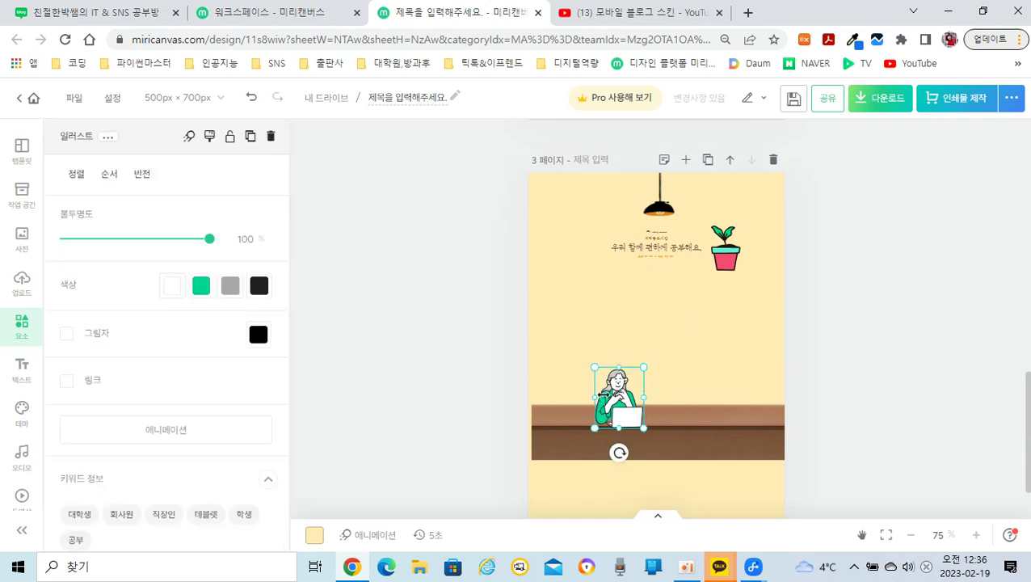
drag(626, 408, 577, 255)
click(728, 261)
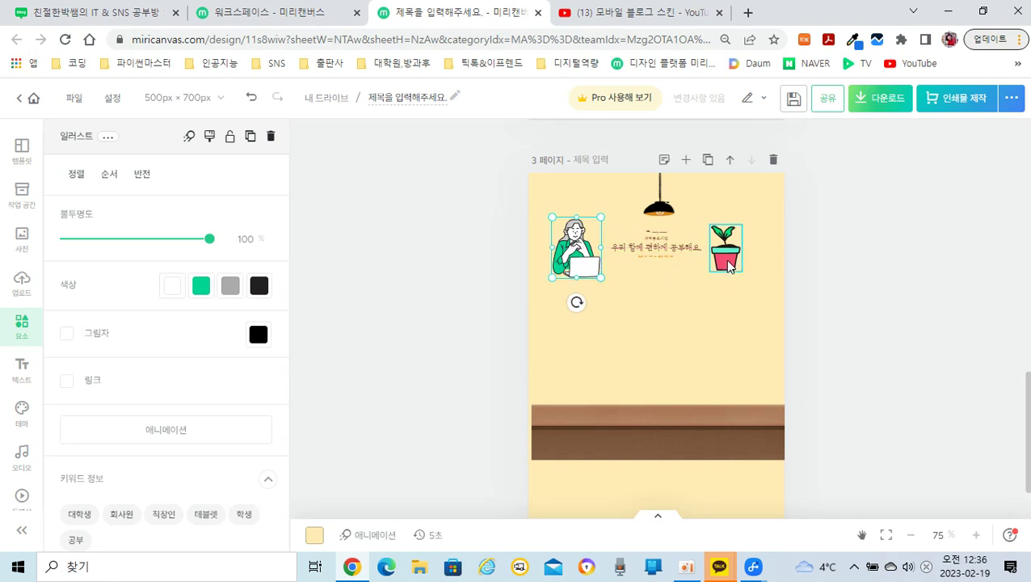
click(575, 257)
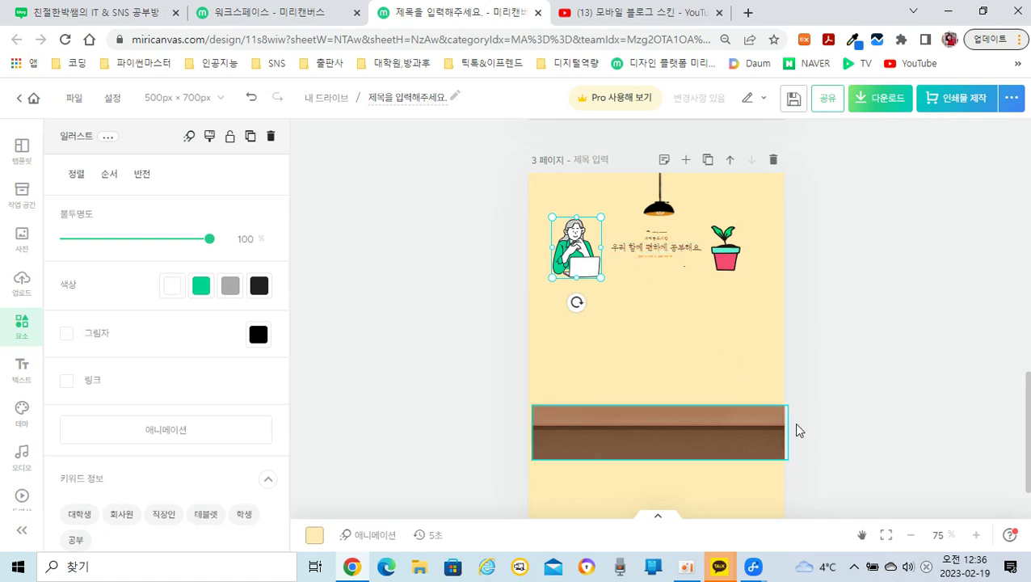
- Replace the main title line on page 3 with "#IT #SNS #코딩"
click(979, 540)
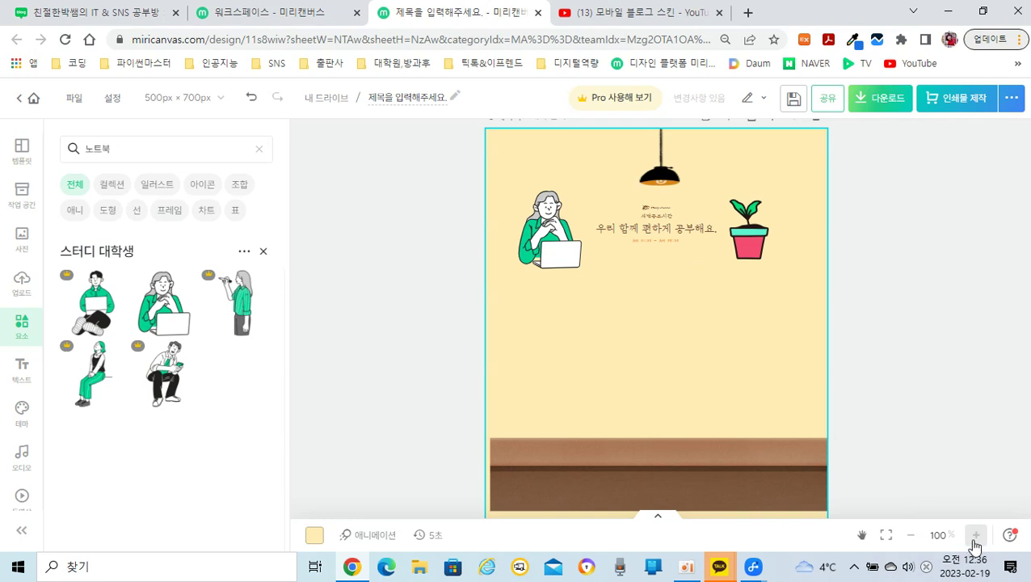
click(975, 537)
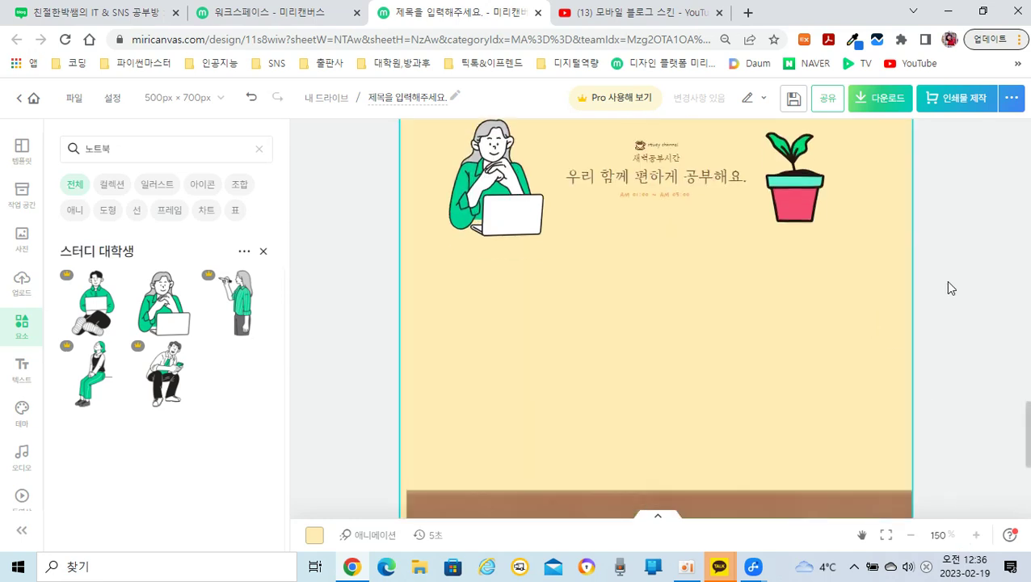
scroll(946, 280, up, 2)
scroll(949, 281, up, 1)
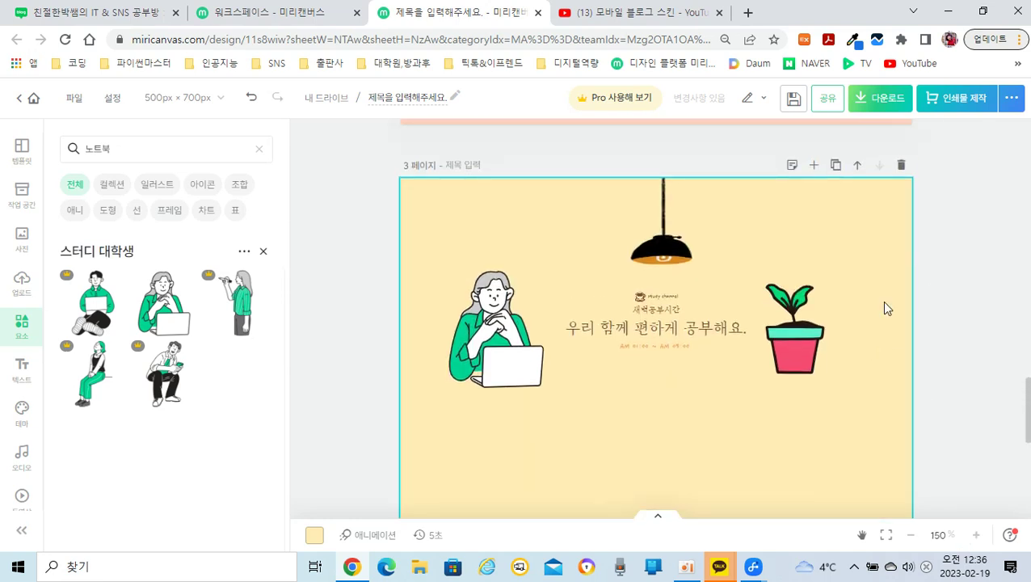
click(635, 339)
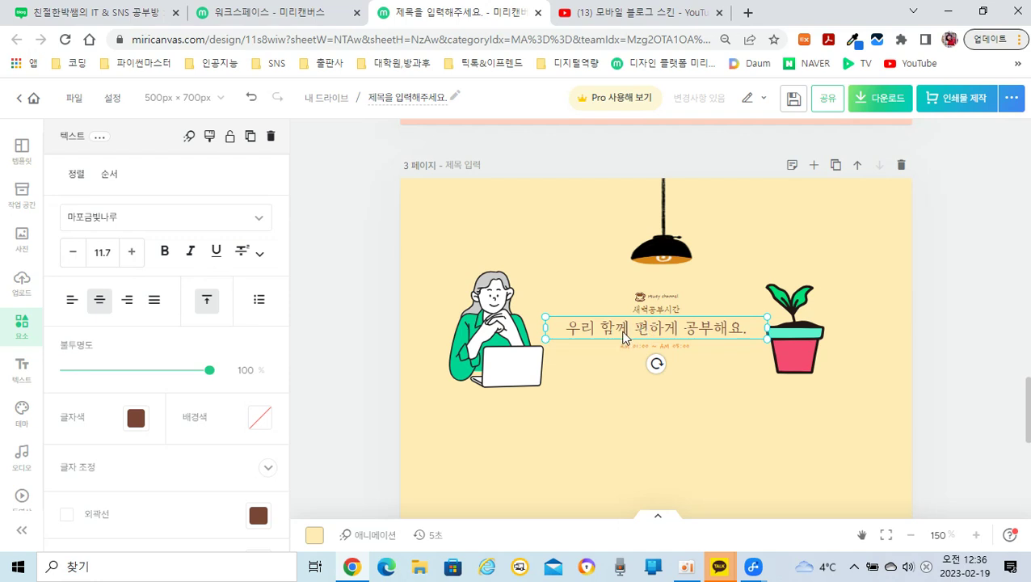
double_click(587, 333)
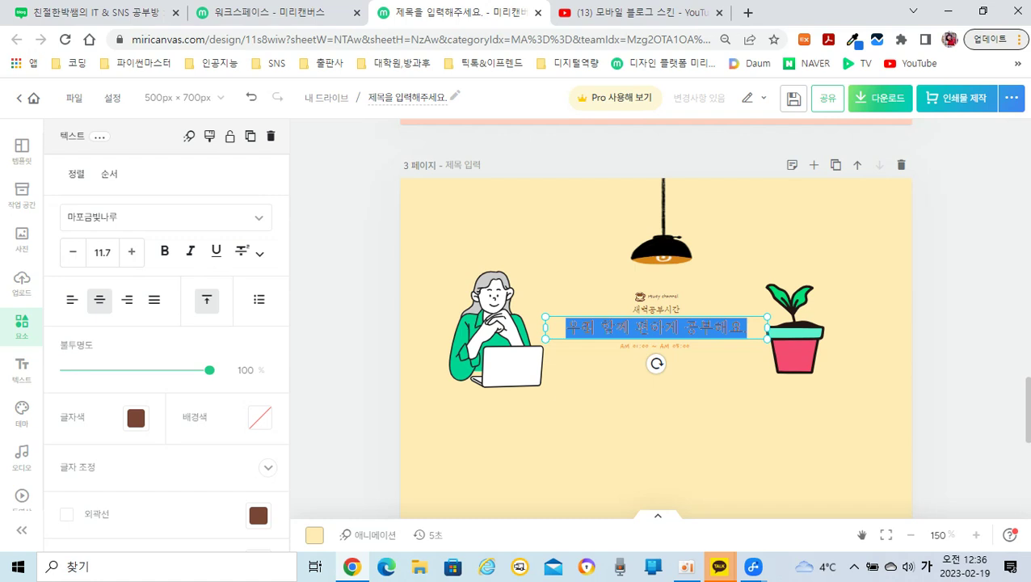
text(#)
key(Hangul)
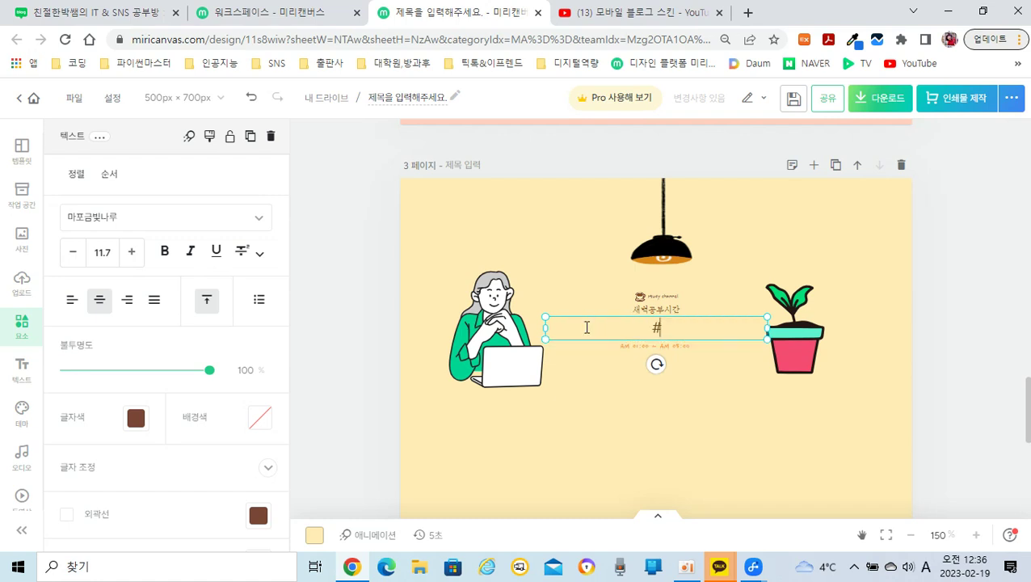
text(IT #SNS #)
key(Hangul)
text(ㅋㅗㄷ)
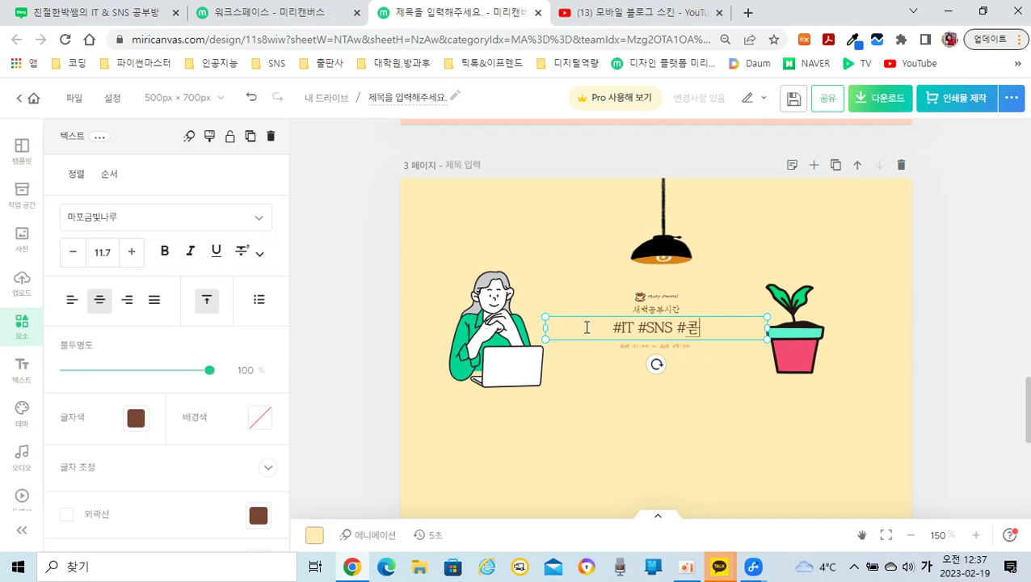
text(ㅣㅇ)
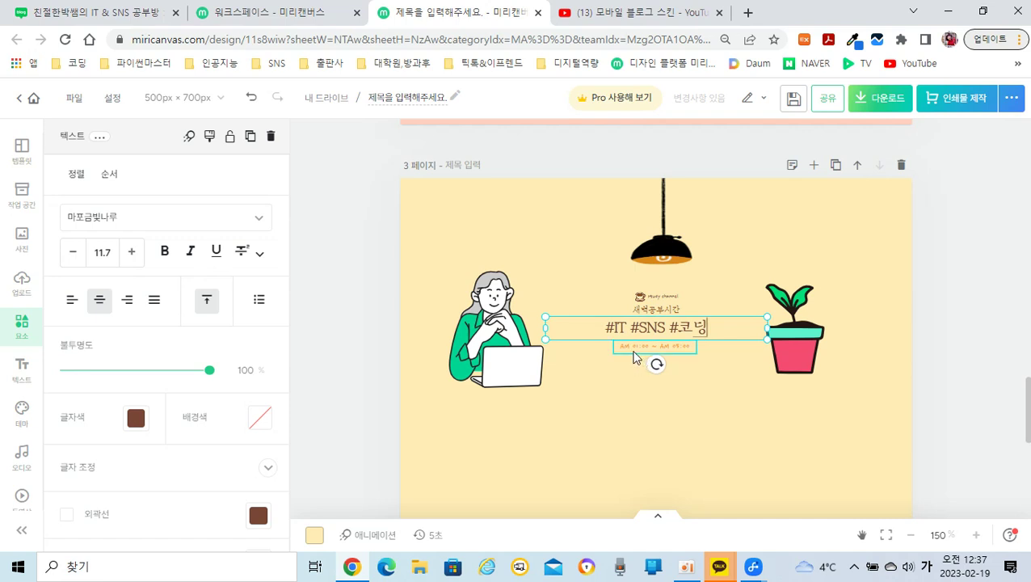
- Replace the orange time line below the title with "댓글과 공유는 사랑입니다."
click(636, 357)
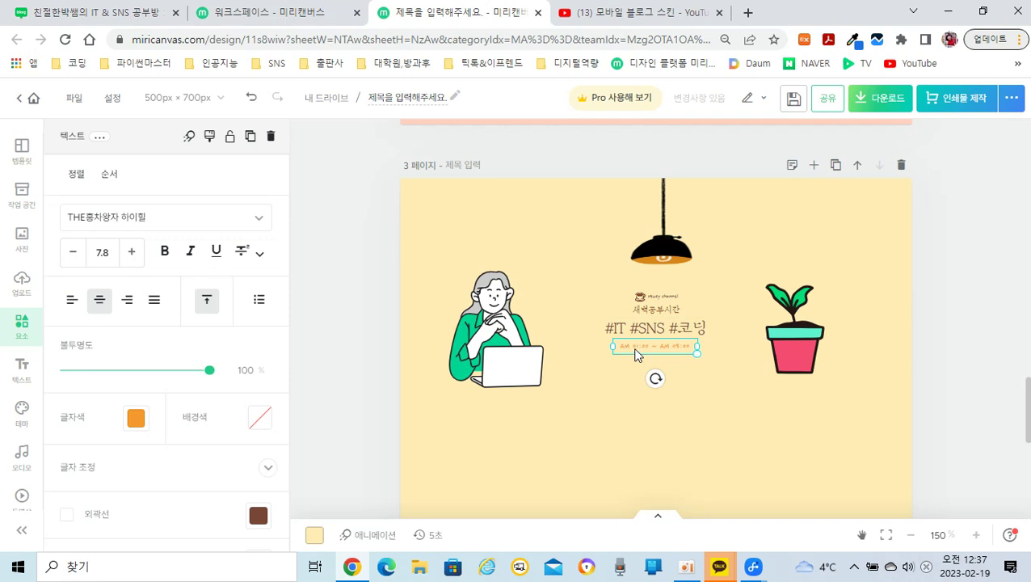
double_click(635, 353)
text(새)
text(글과 공유는 사라)
text(ㅇ입니)
text(다)
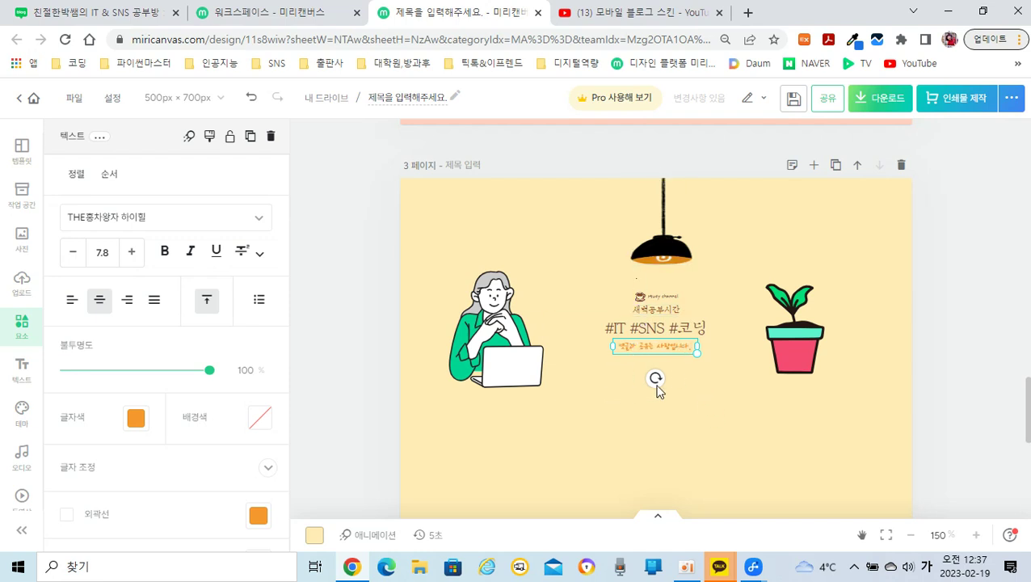
- Enlarge the orange line to about 120 × 21 px and move it slightly down and left, centring it below the title
click(701, 366)
click(687, 348)
drag(695, 356, 731, 371)
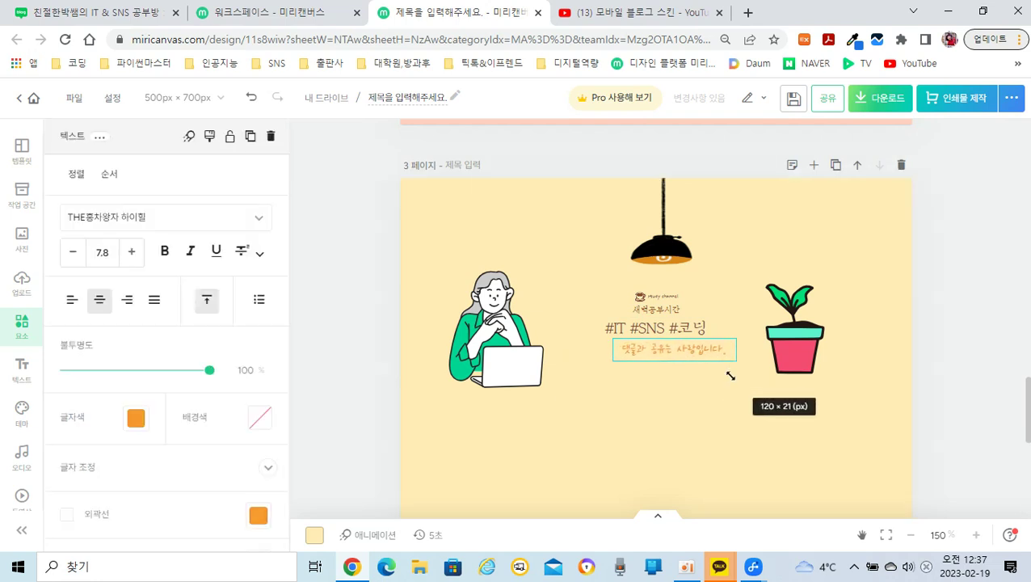
drag(666, 358, 638, 373)
- Narrow the "#IT #SNS #코딩" text box to fit one line and enlarge the title to a font size of about 18.6
click(626, 330)
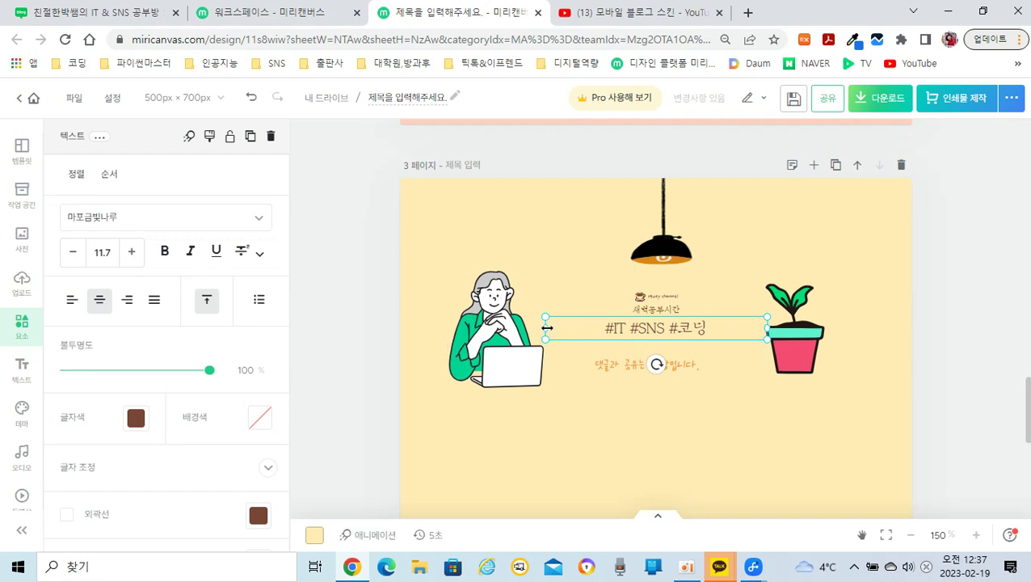
drag(547, 328, 635, 339)
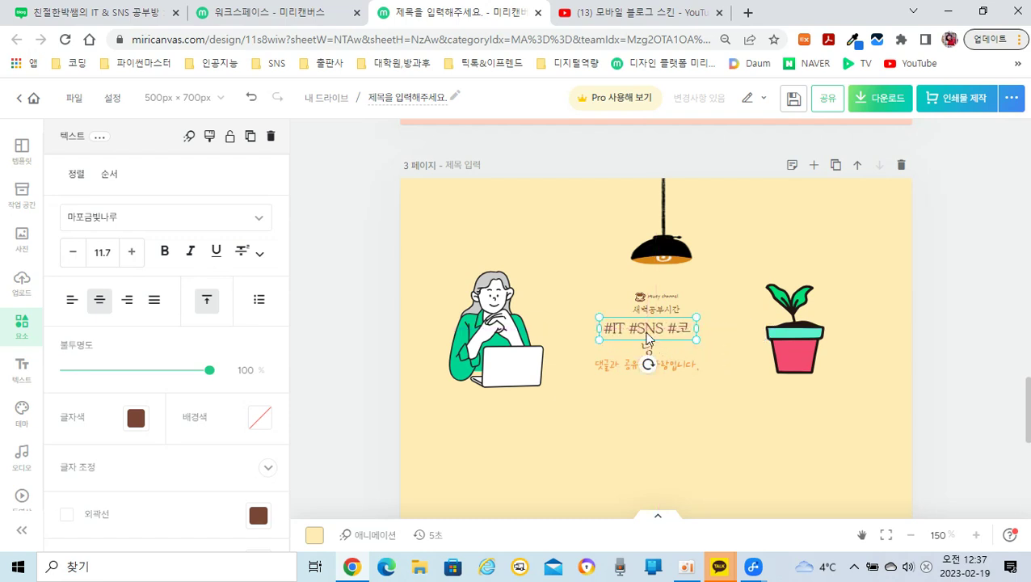
drag(697, 328, 708, 329)
drag(711, 328, 712, 331)
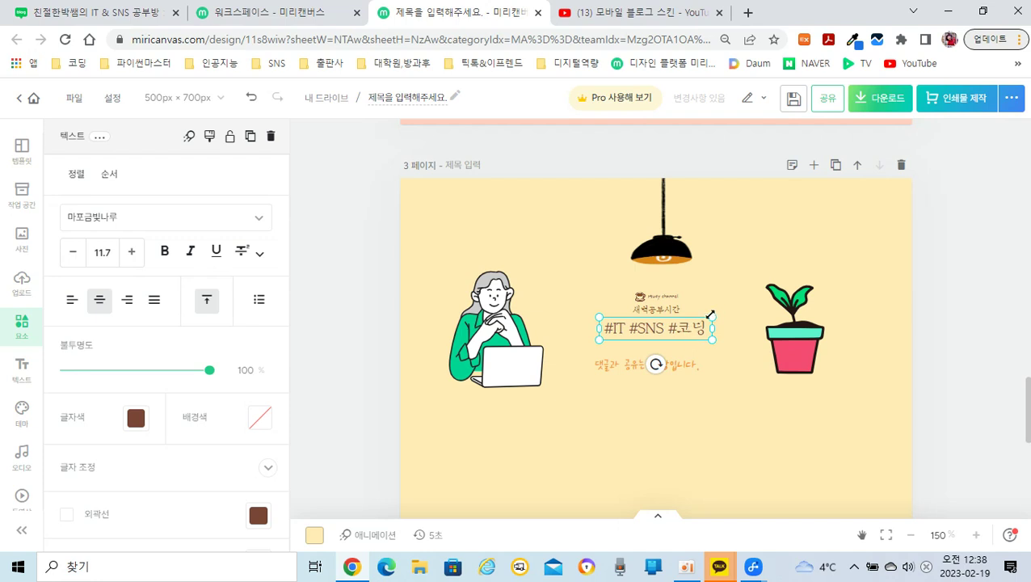
drag(713, 315, 671, 339)
- Slightly enlarge the orange line "댓글과 공유는 사랑입니다." and move it right and down, centred just below the enlarged title
click(680, 370)
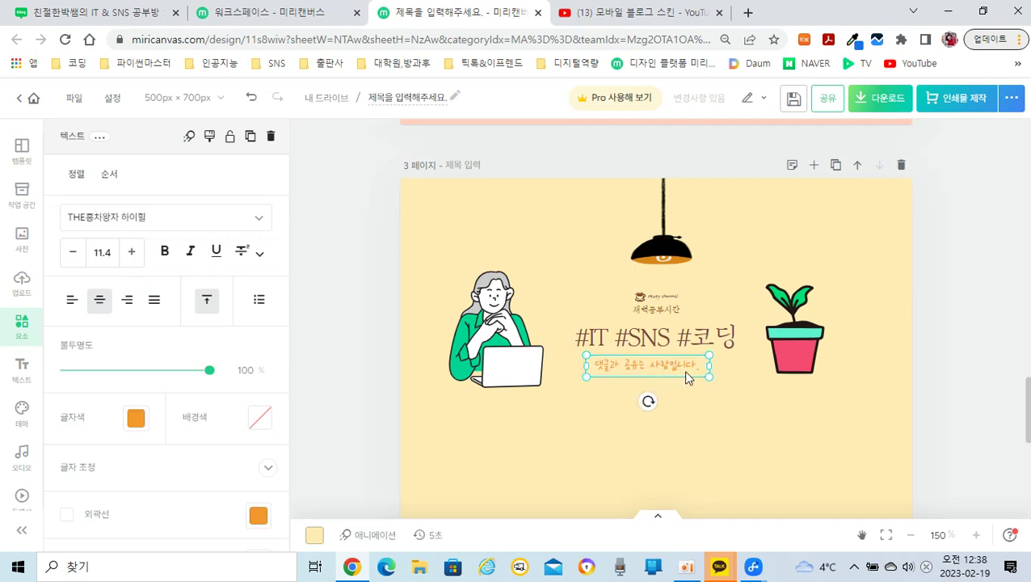
drag(708, 376, 727, 397)
drag(673, 371, 683, 378)
click(646, 339)
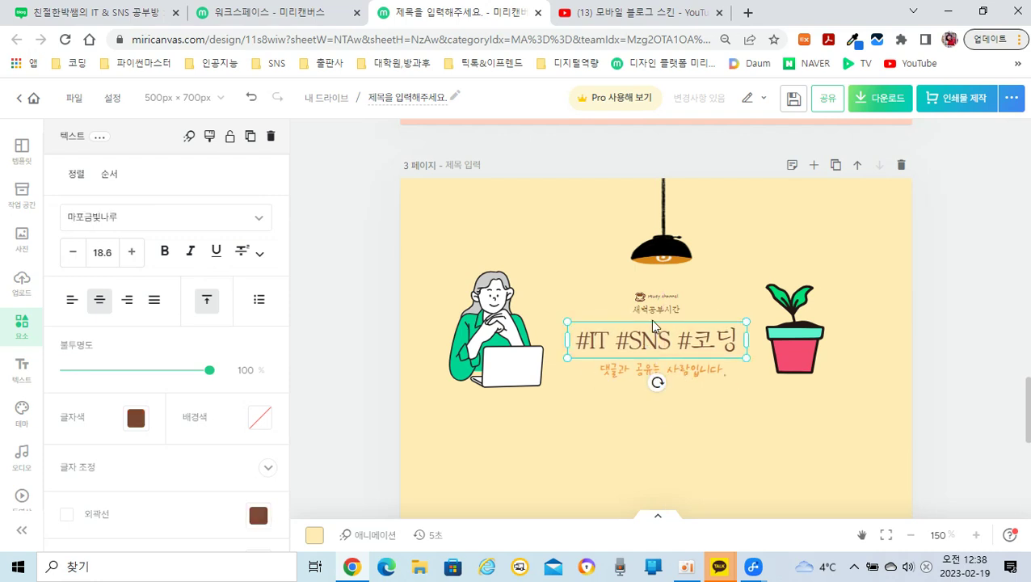
- Select the "study channel" logo and the "새벽공부시간" line together and enlarge them above the title
click(655, 309)
click(644, 296)
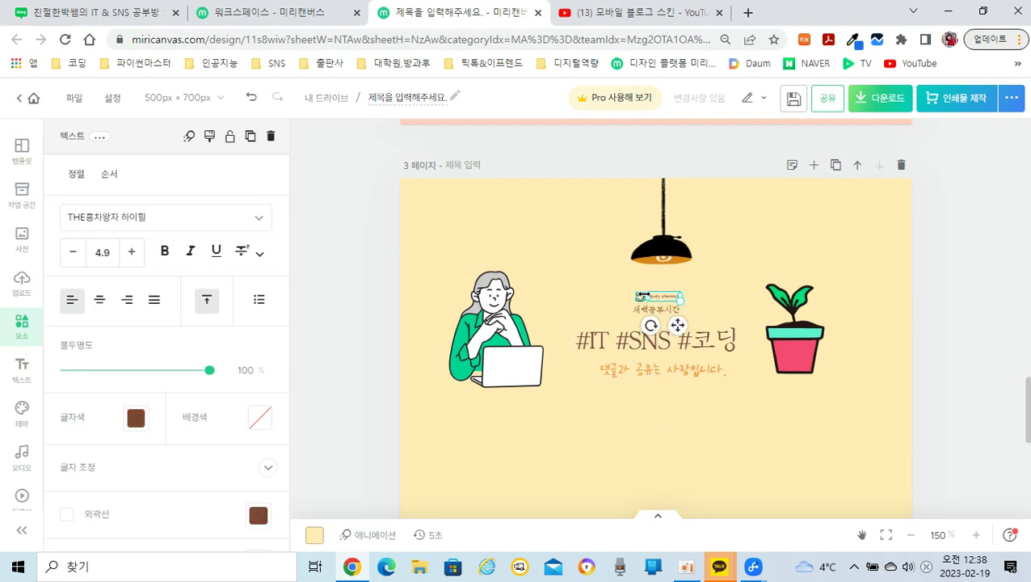
click(614, 289)
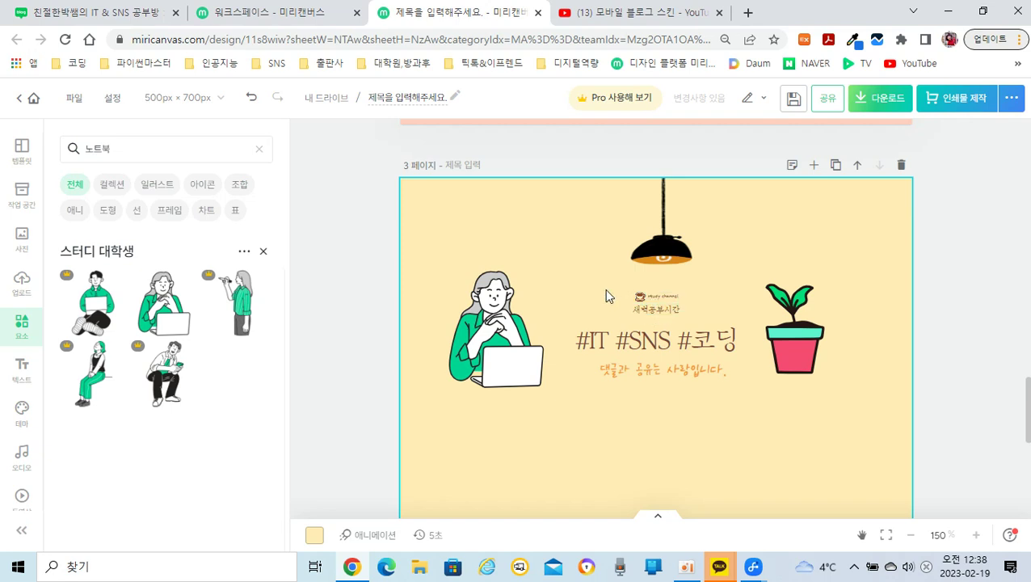
drag(602, 285, 720, 287)
click(782, 239)
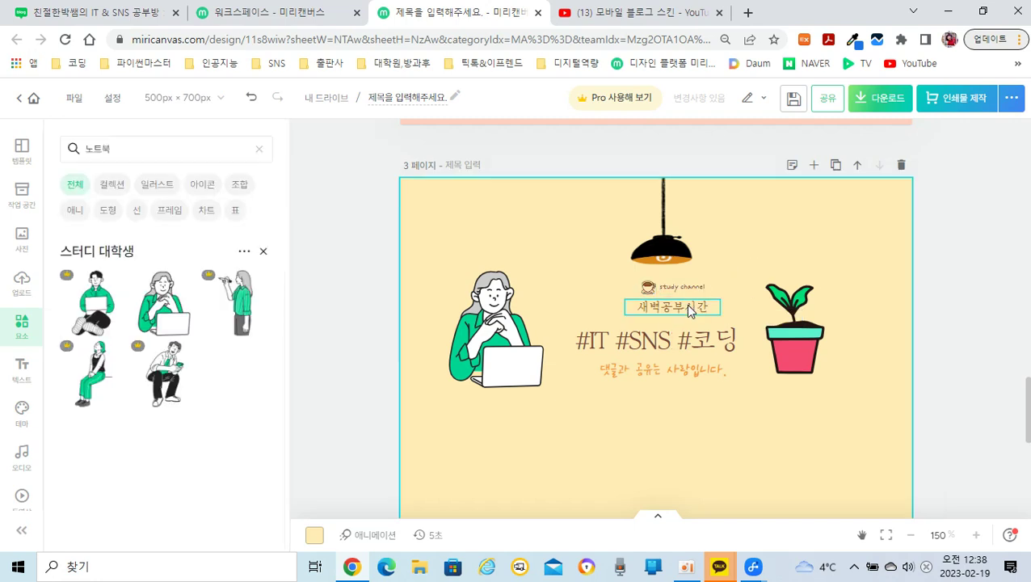
- Shift the "study channel" logo, "새벽공부시간" line and lamp left to centre them above the title, and move the woman closer to it
drag(587, 272, 745, 327)
drag(691, 306, 676, 309)
drag(665, 256, 661, 260)
click(770, 225)
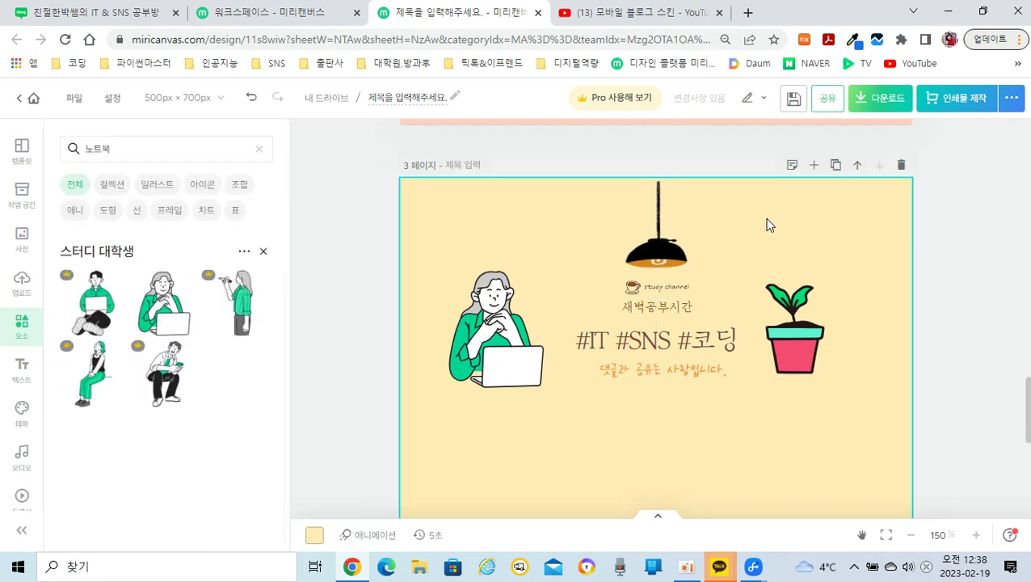
drag(496, 349, 512, 341)
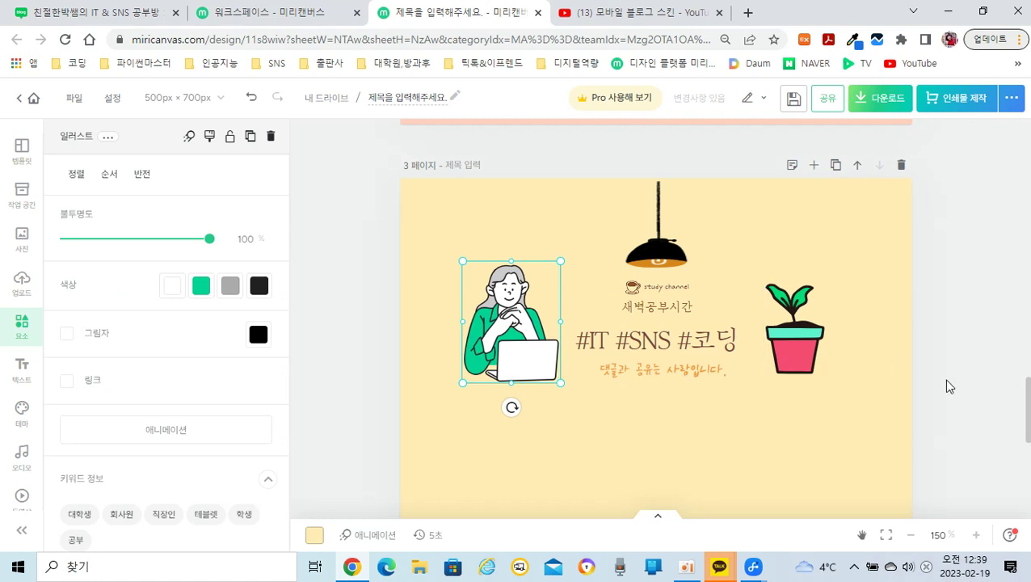
- Review the finished page 3 layout at 100% zoom and compare it with the other pages of the design
click(909, 540)
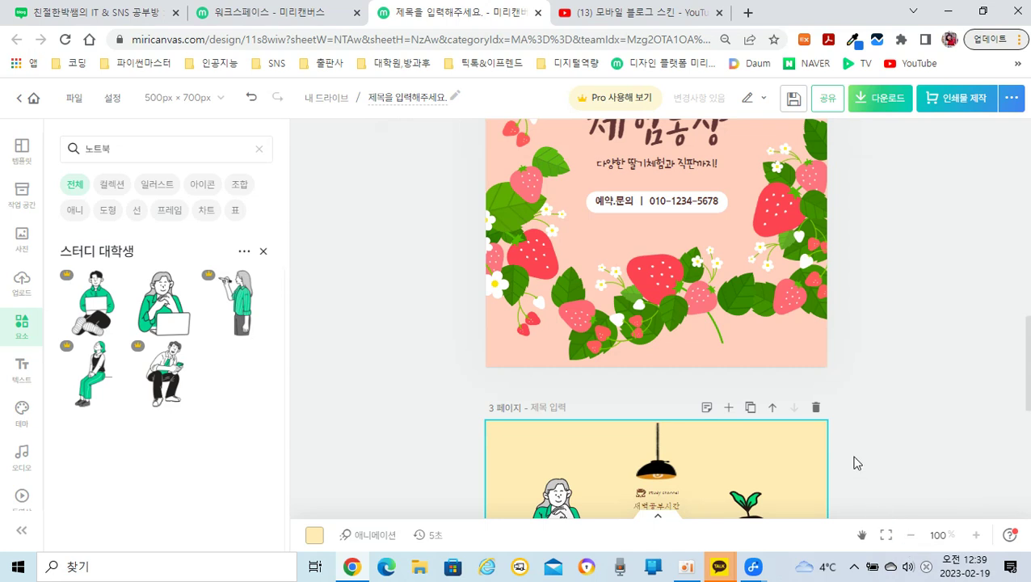
scroll(833, 458, down, 5)
scroll(818, 444, up, 3)
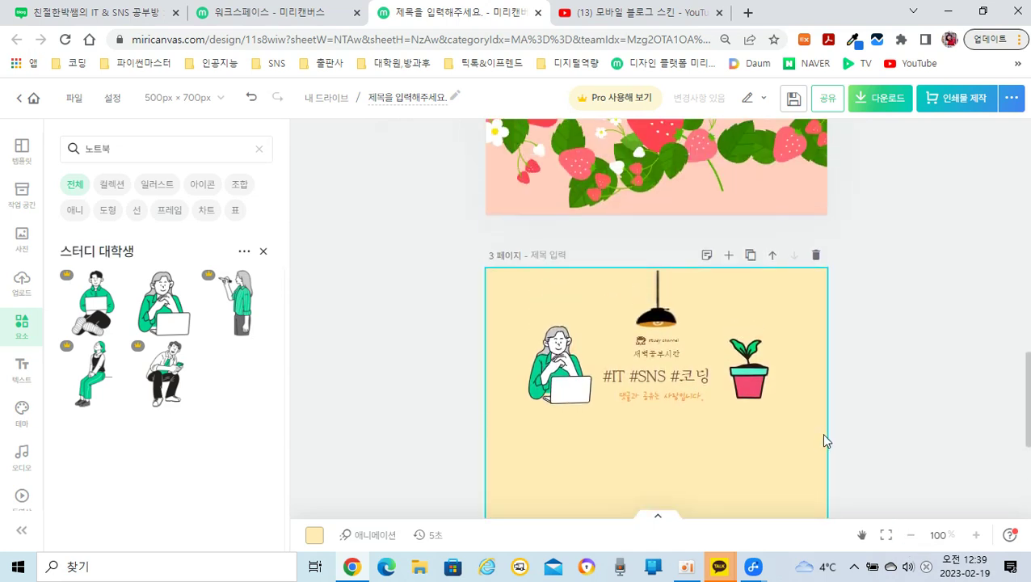
scroll(822, 436, down, 1)
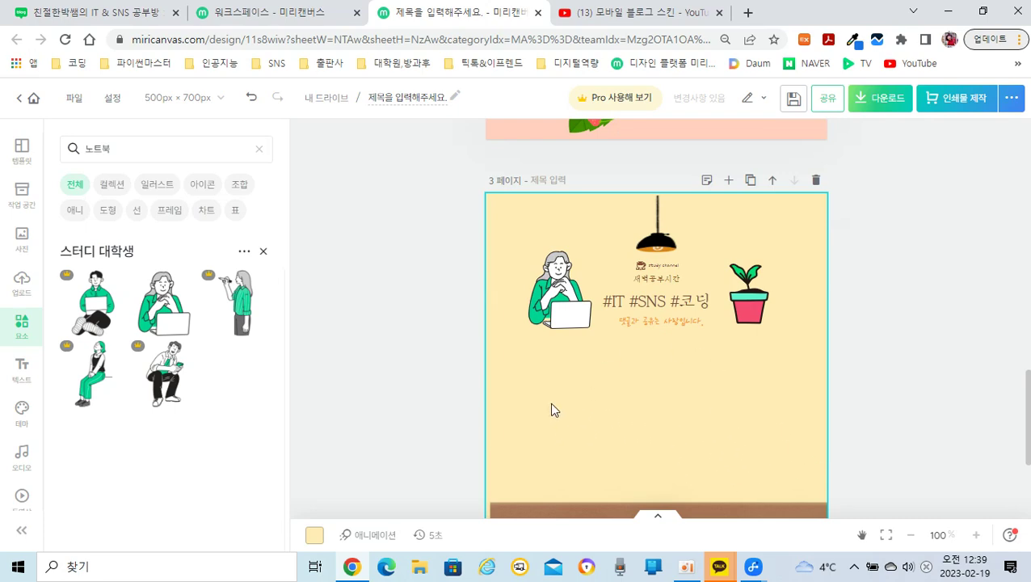
scroll(627, 305, up, 8)
scroll(628, 308, up, 6)
scroll(627, 308, down, 6)
scroll(627, 312, down, 8)
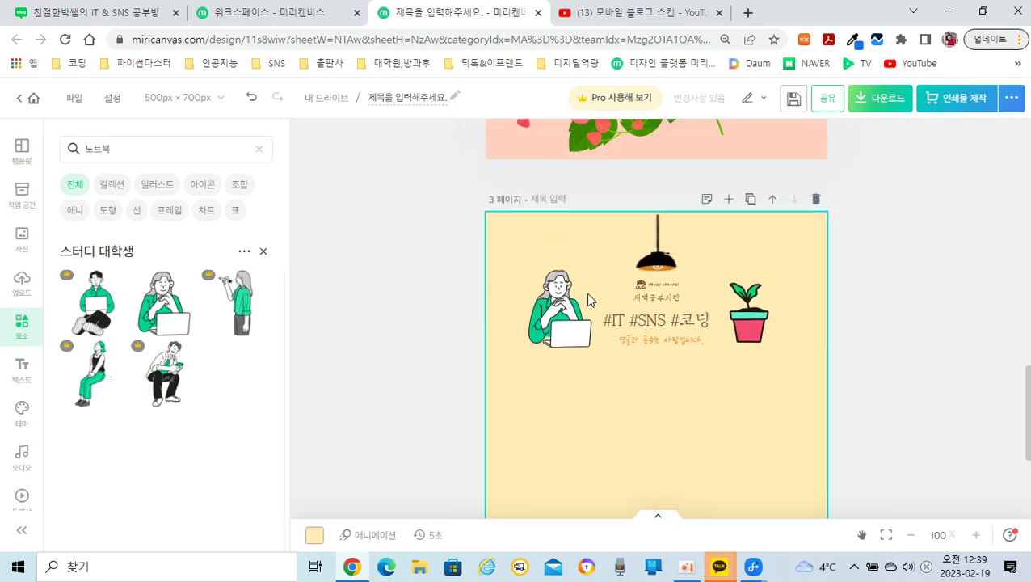
scroll(554, 257, up, 1)
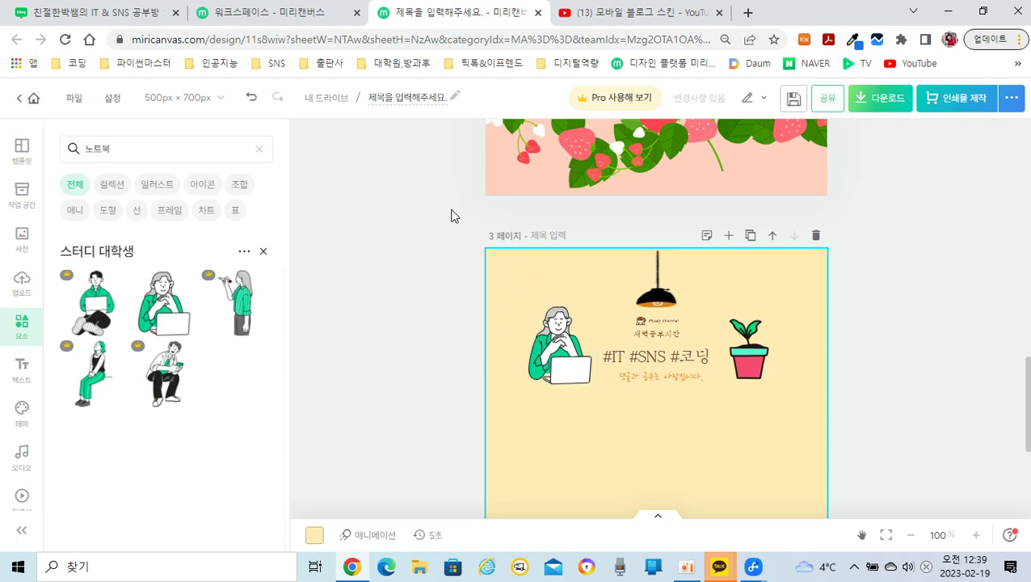
- Rename the design as "모바일 스킨"
click(387, 97)
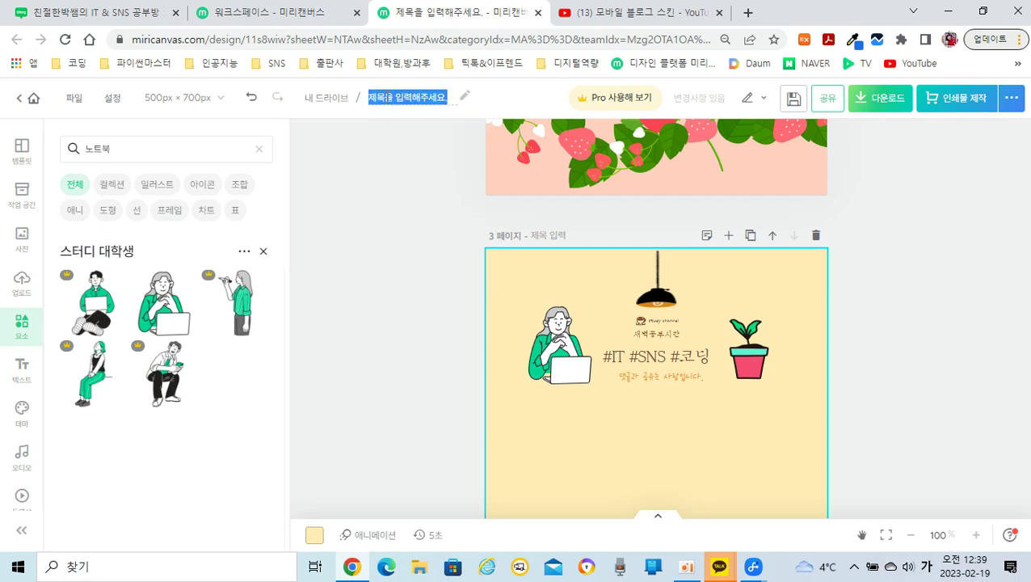
text(모바일 스킨)
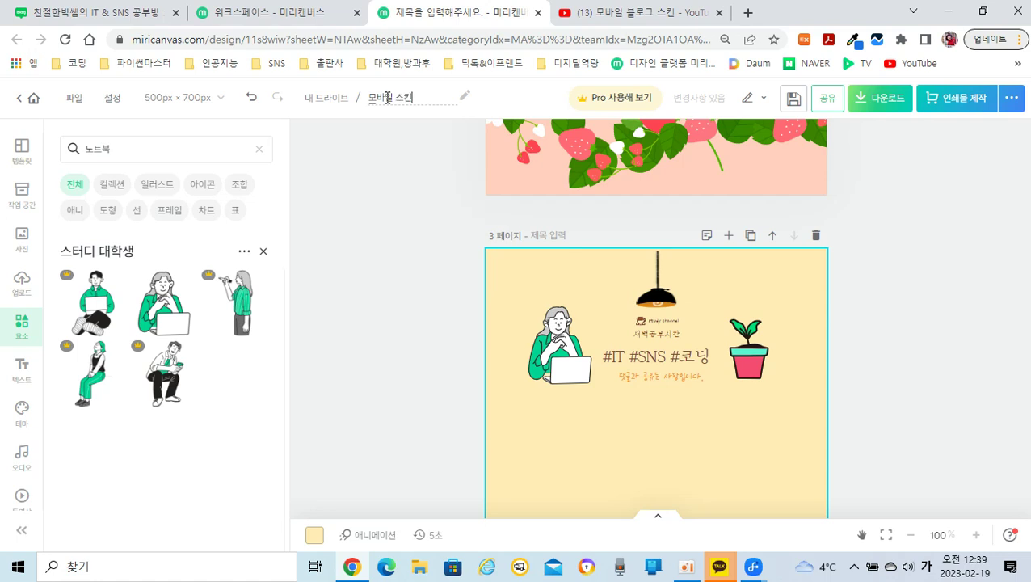
key(Return)
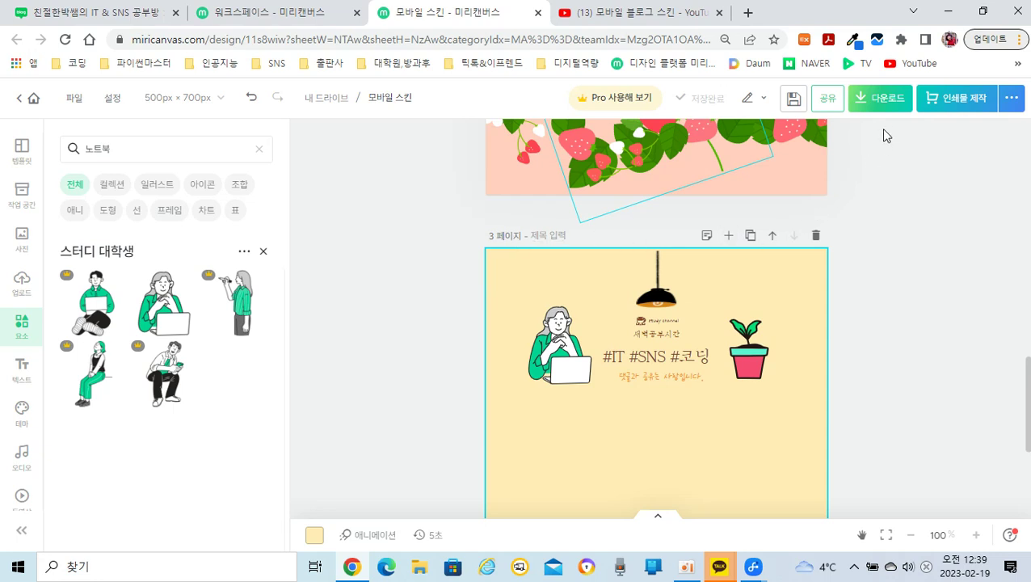
- Download only page 3 of the design as a PNG using the quick download (빠른 다운로드)
click(884, 106)
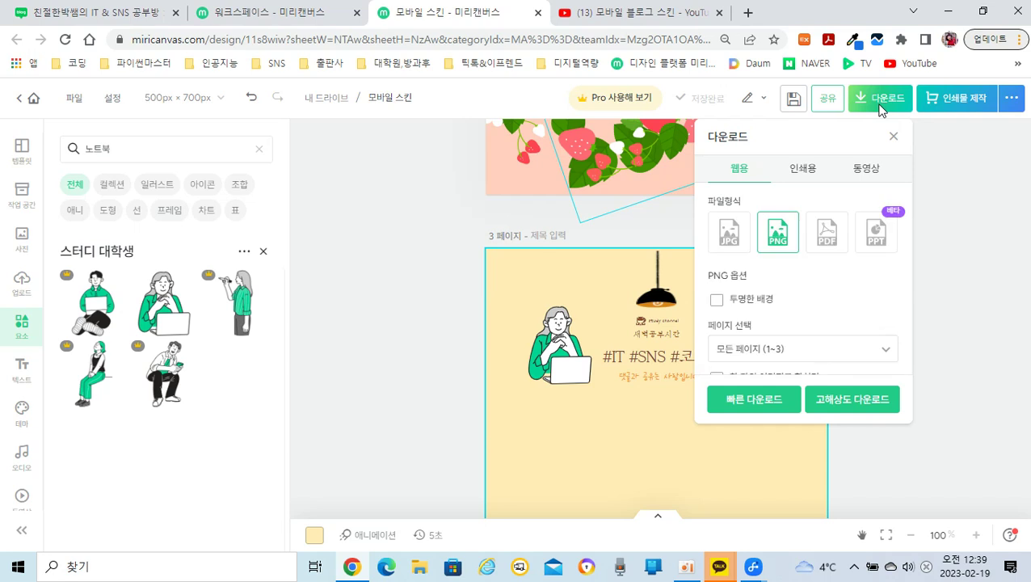
scroll(782, 348, down, 1)
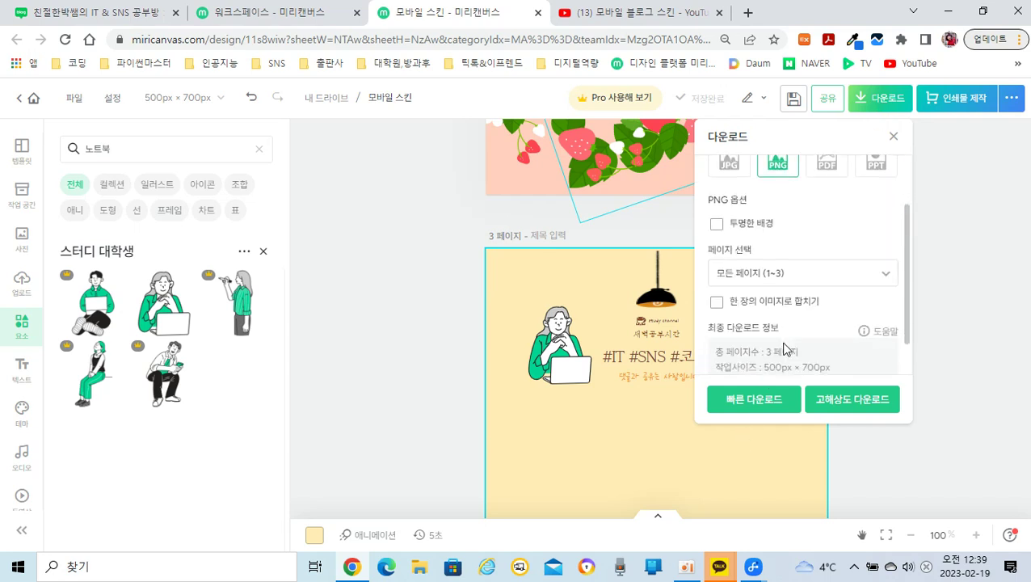
click(777, 274)
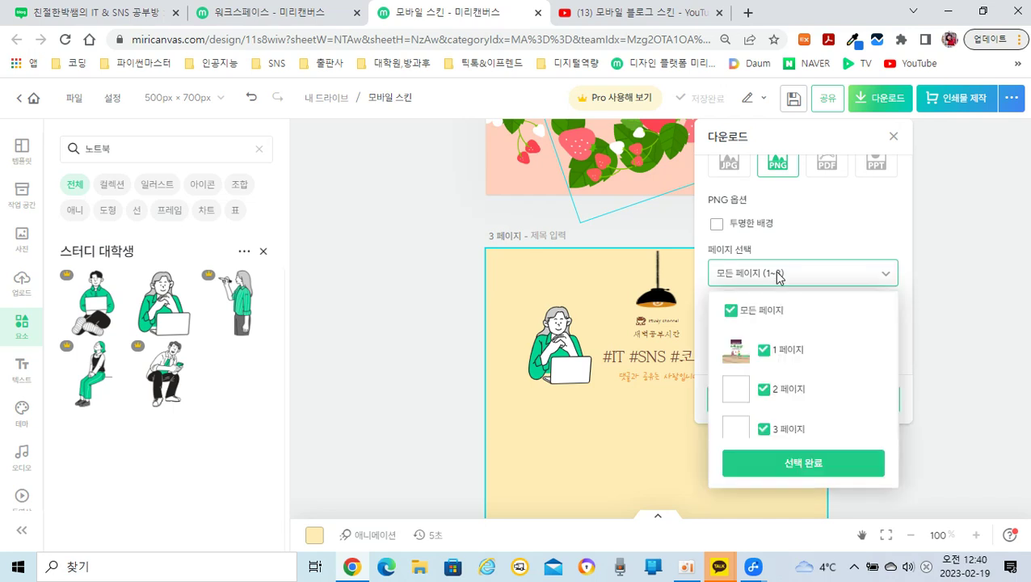
click(731, 312)
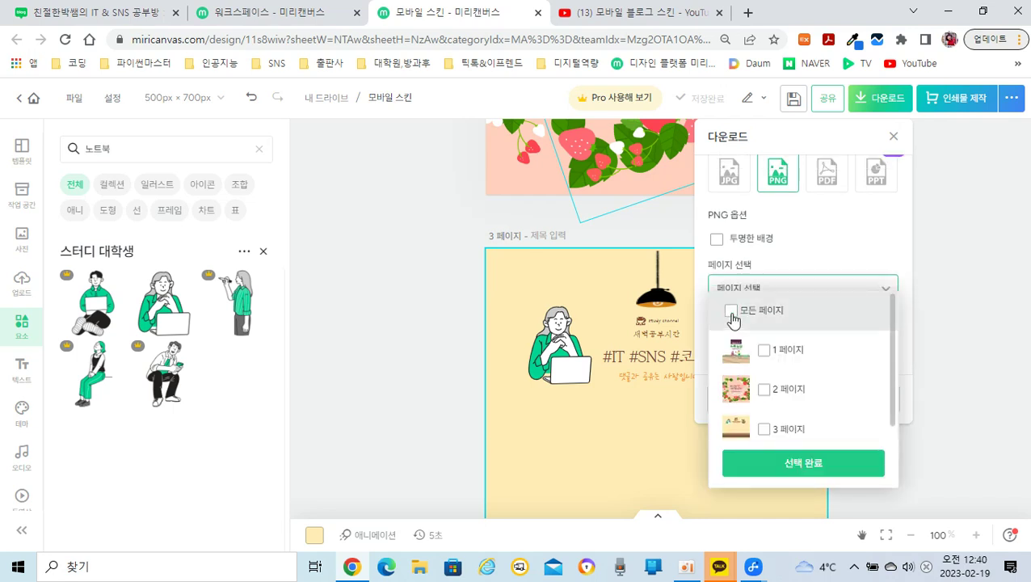
click(765, 432)
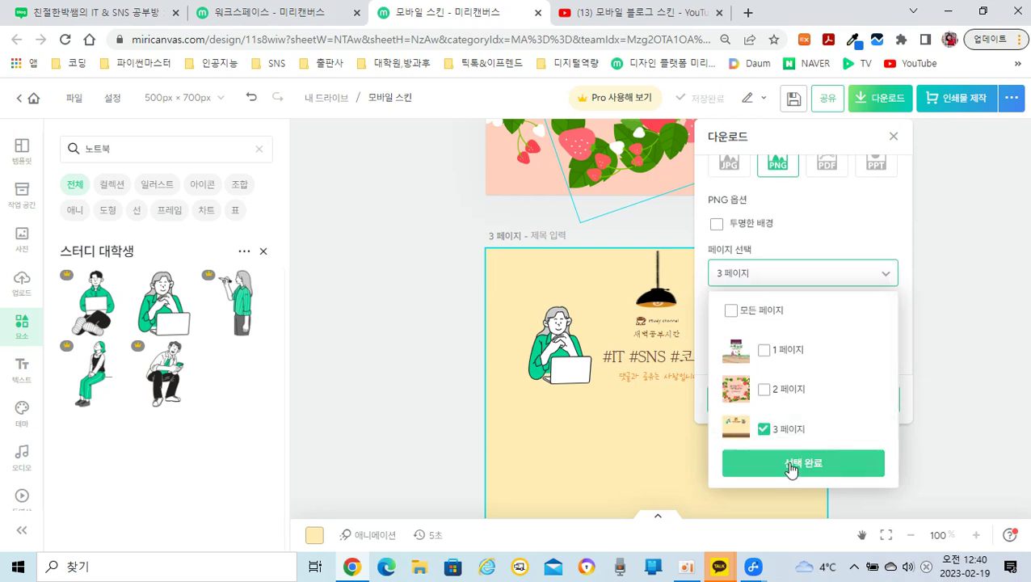
click(790, 469)
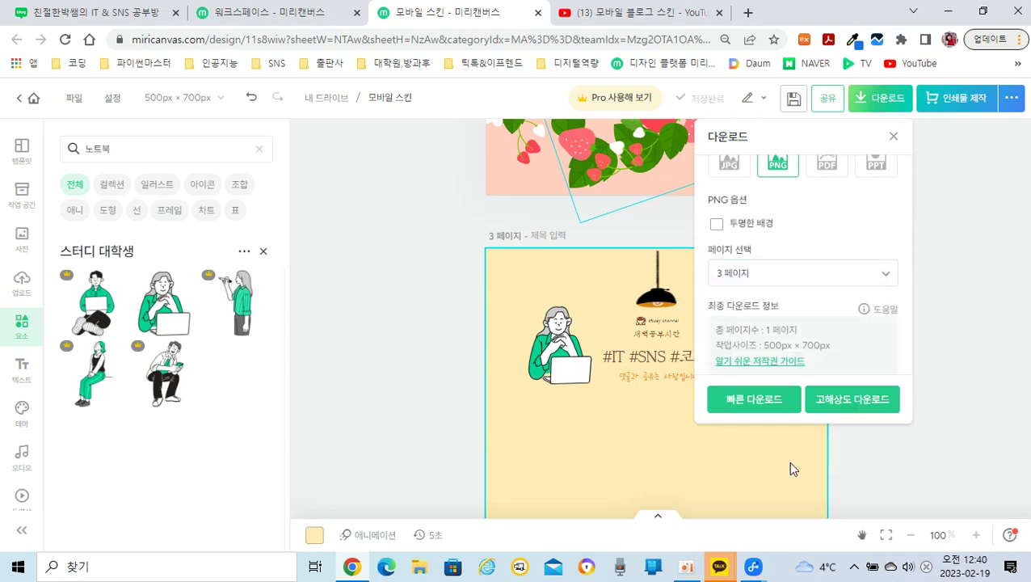
click(757, 402)
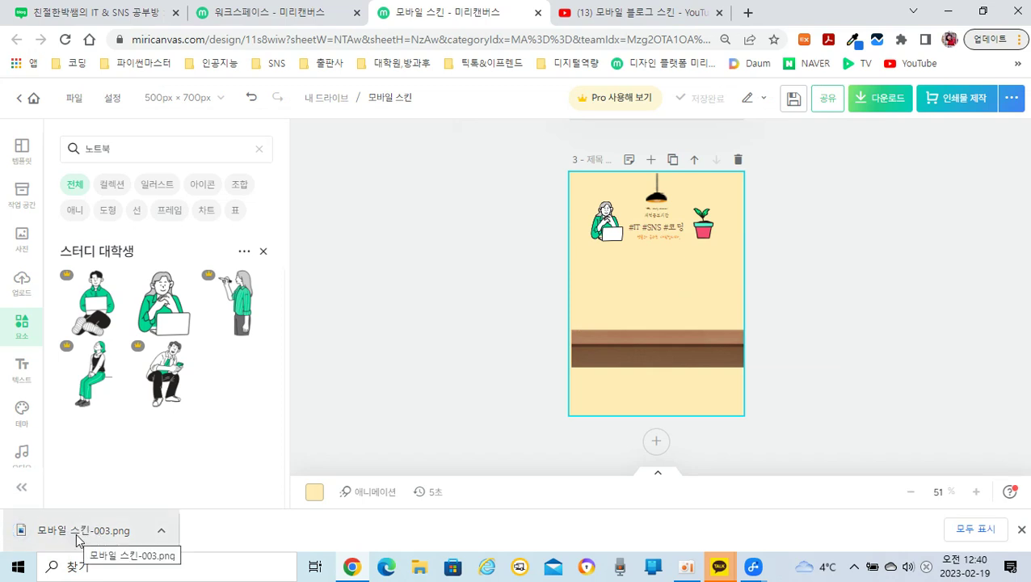
- Switch to the Naver blog and open its management (관리) page
click(85, 17)
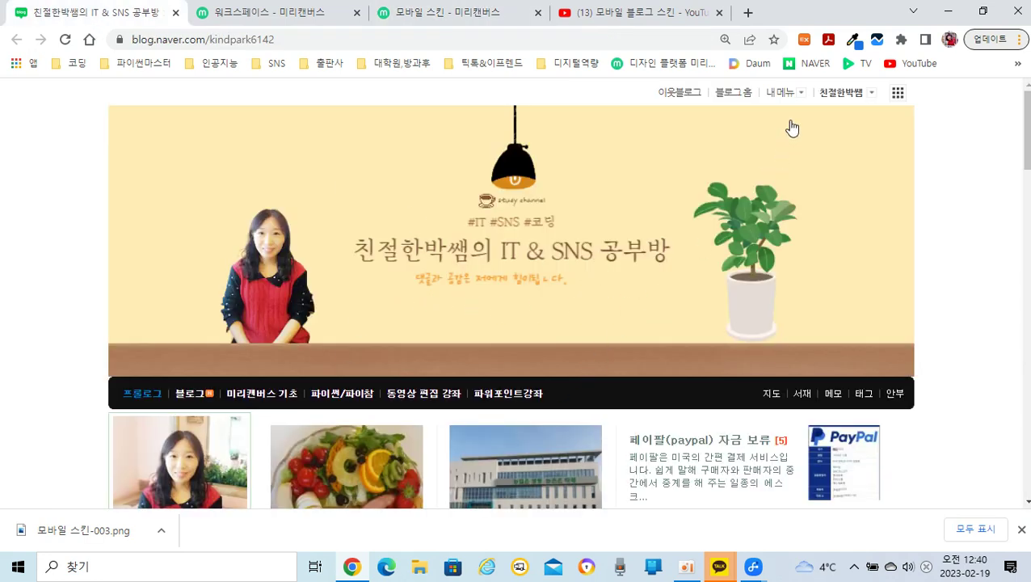
click(780, 98)
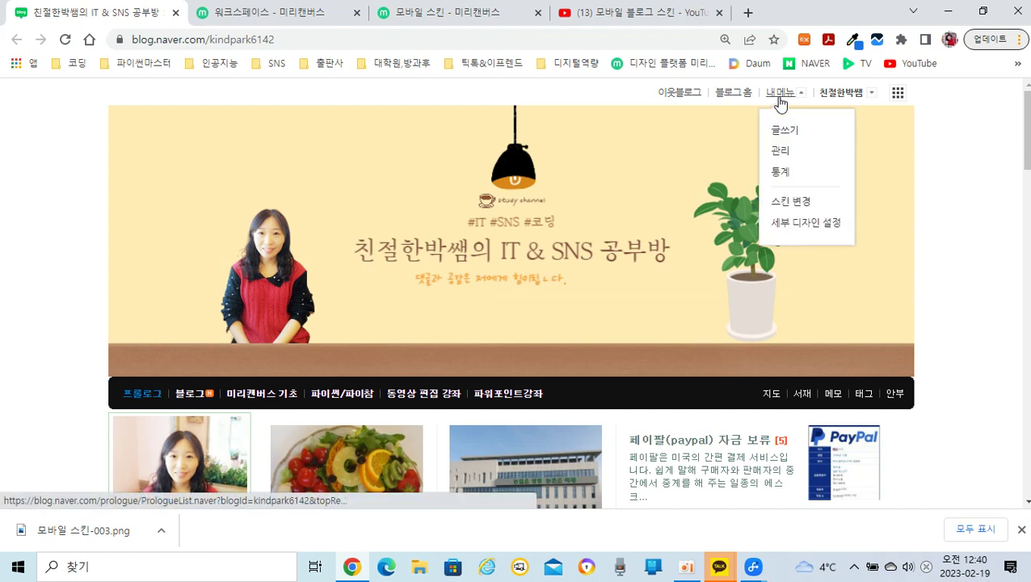
click(778, 153)
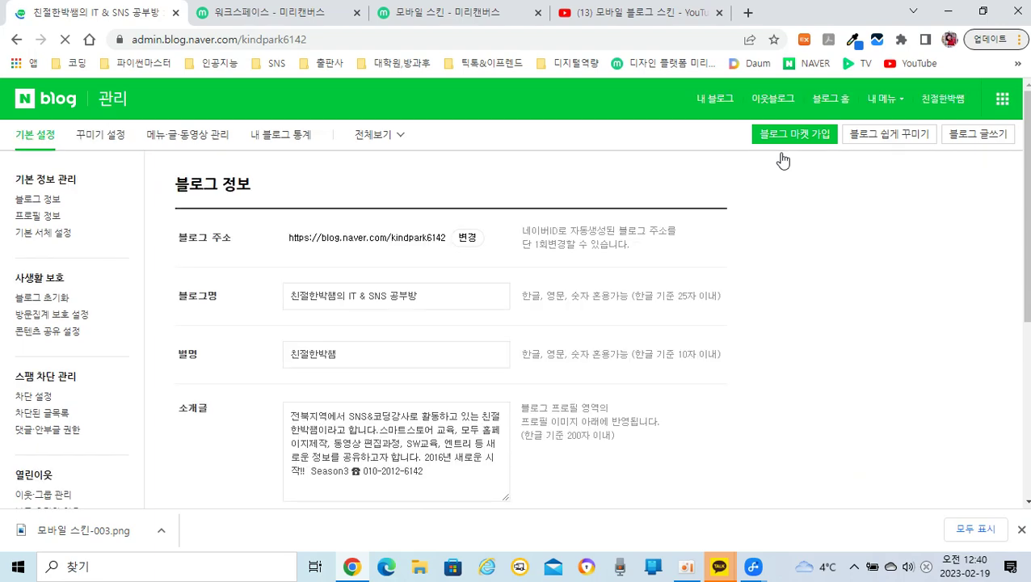
- Register 모바일 스킨-003.png from the 다운로드 folder as the blog's mobile app cover image (모바일앱 커버 이미지)
scroll(400, 293, down, 7)
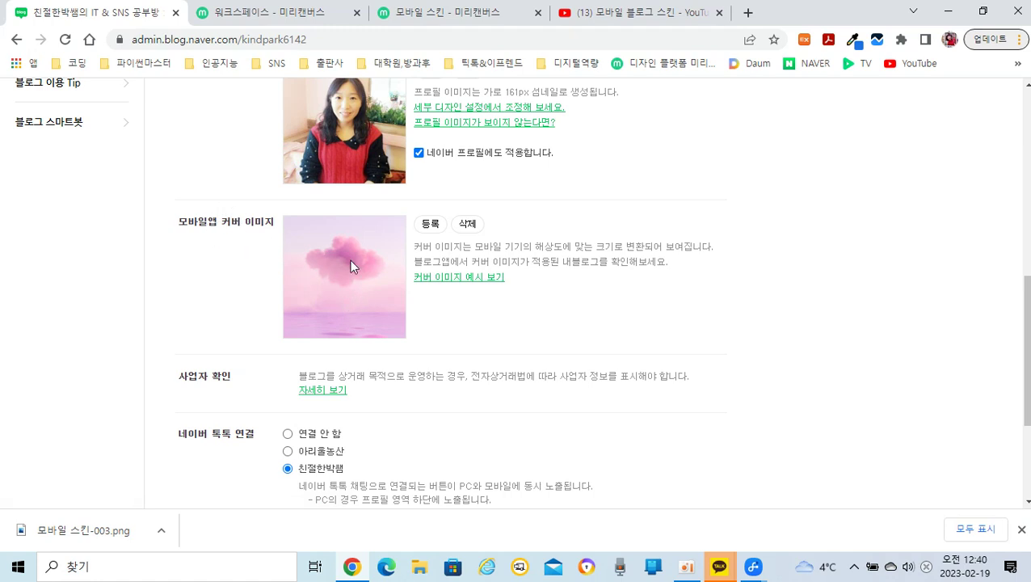
click(429, 226)
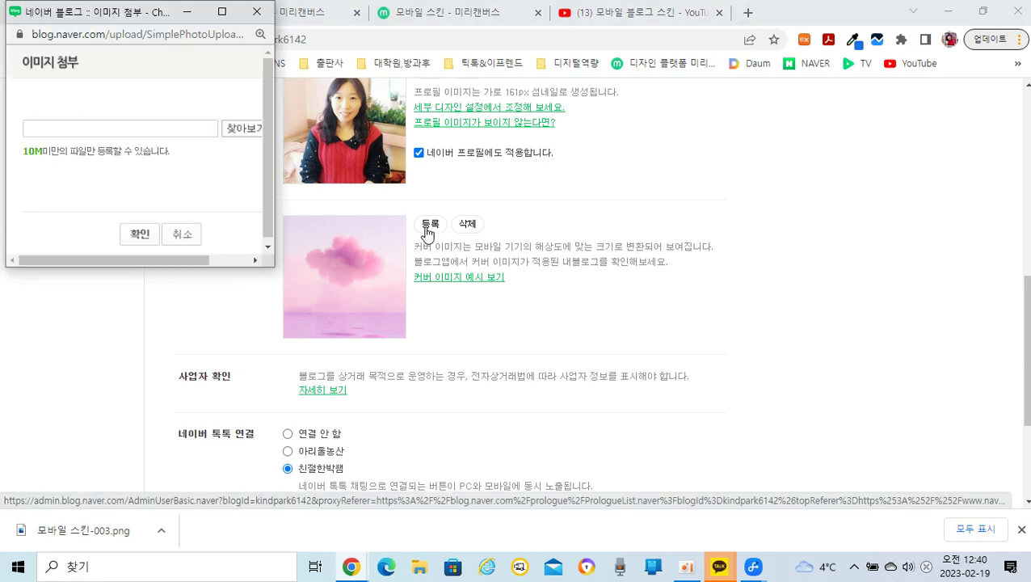
click(233, 134)
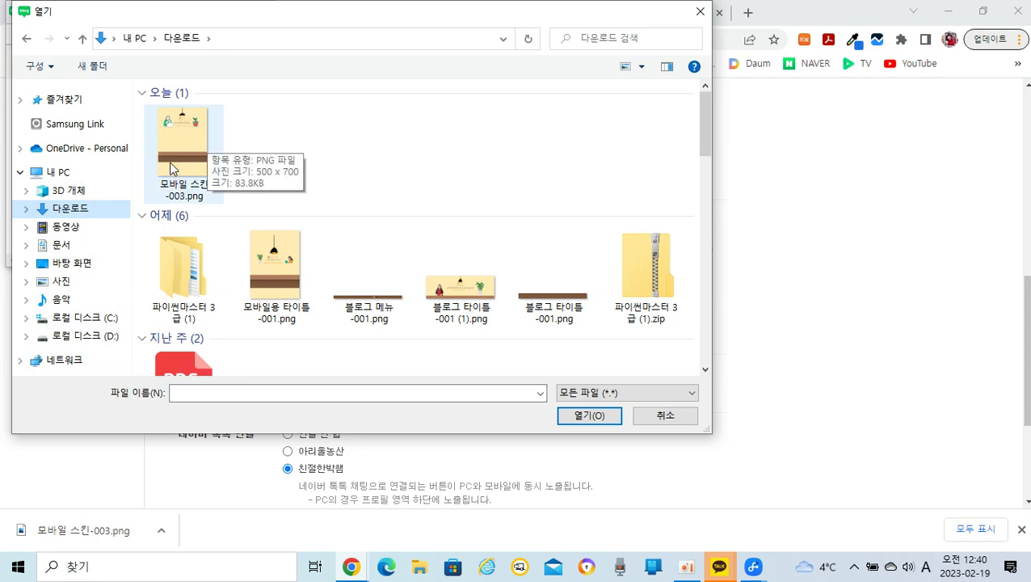
click(170, 168)
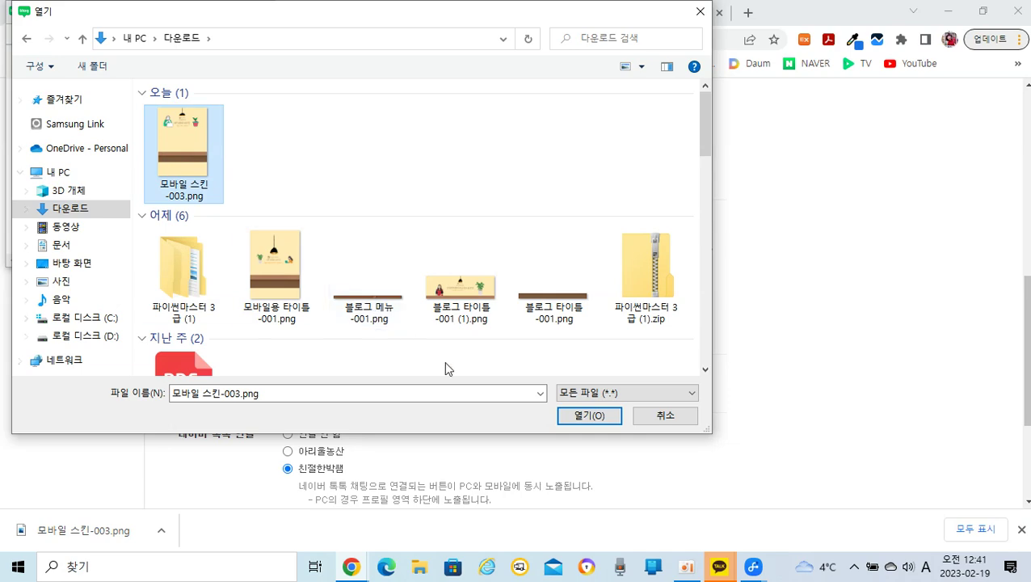
click(587, 416)
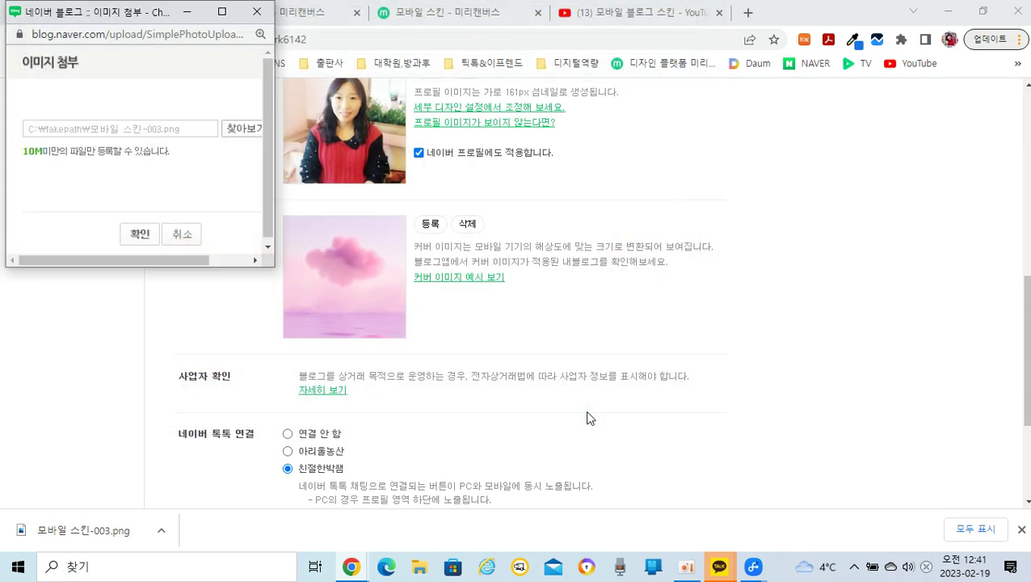
click(137, 236)
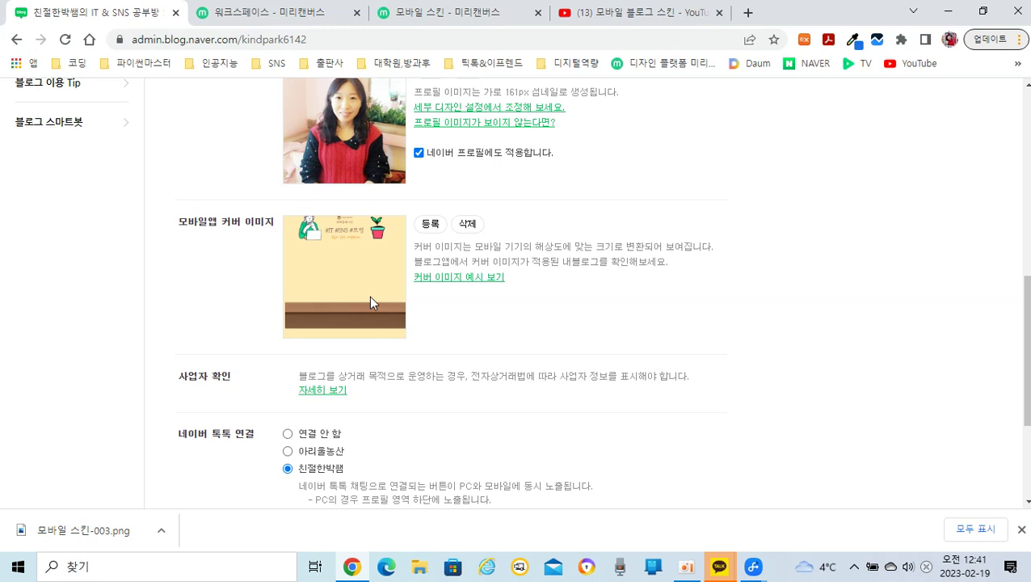
- Save the blog information settings with the new cover image and acknowledge the confirmation
scroll(451, 323, down, 2)
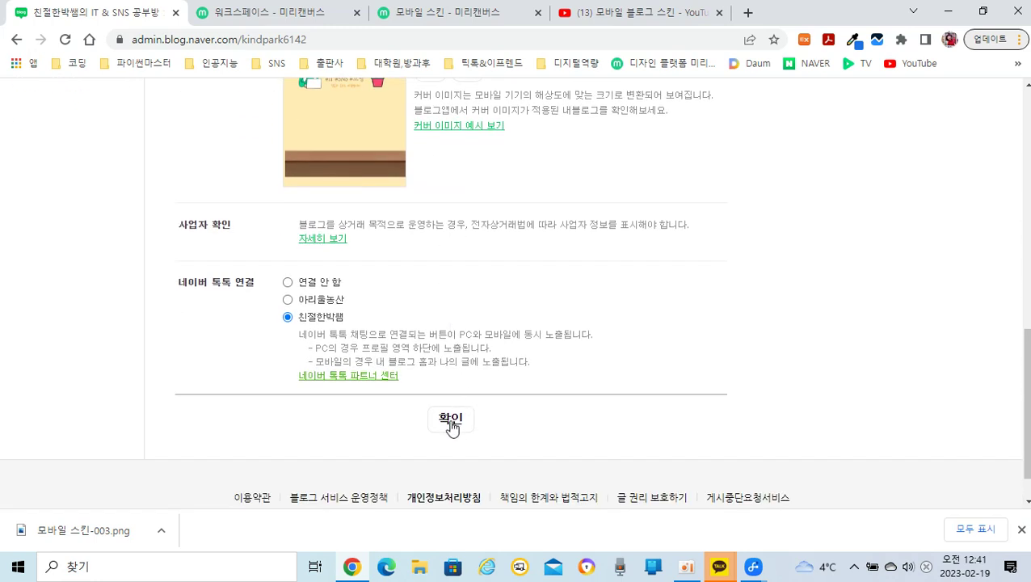
click(451, 422)
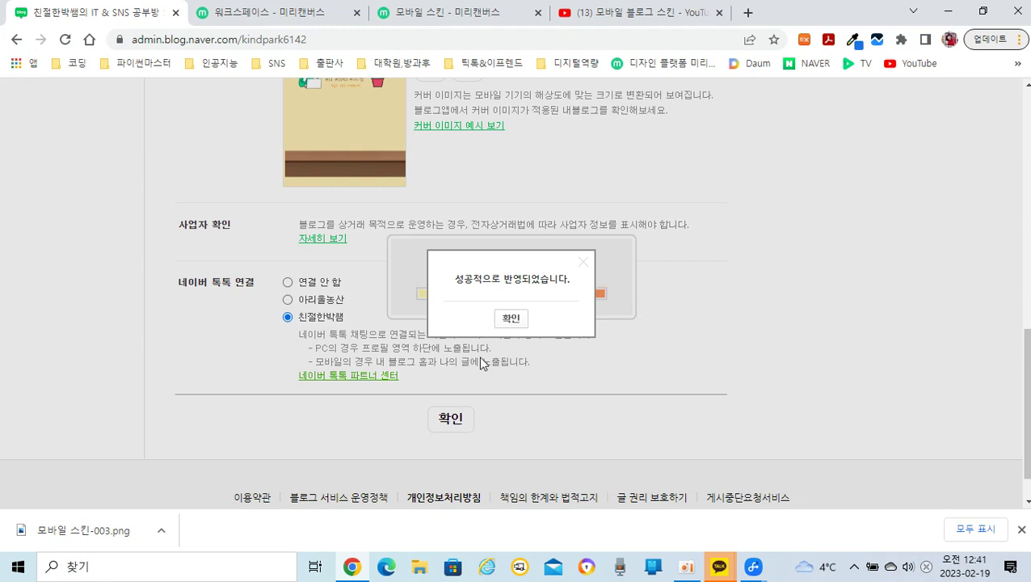
click(520, 320)
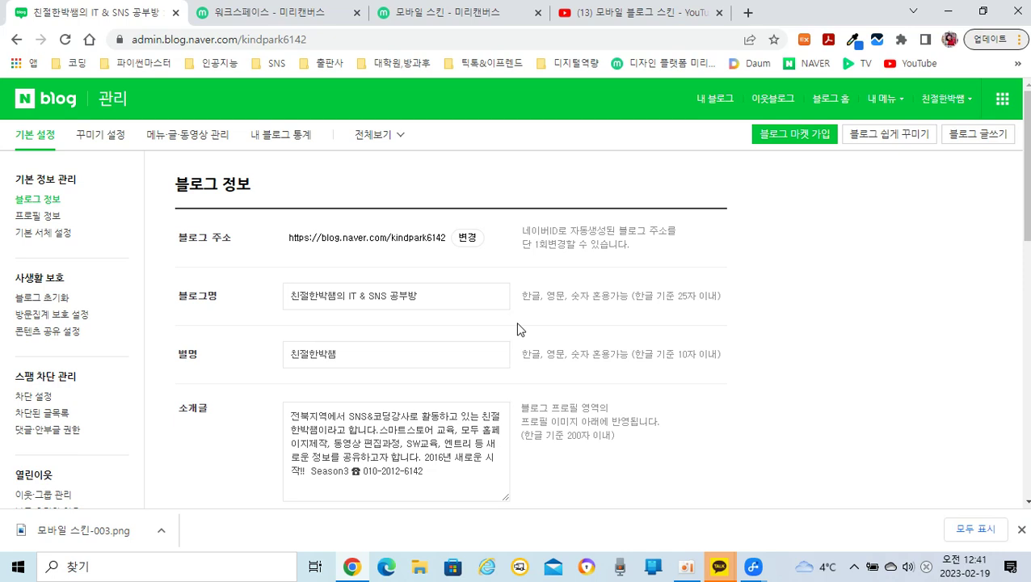
- Switch to the phone mirror in Samsung Flow and check how the cover looks on the mobile blog home
click(754, 566)
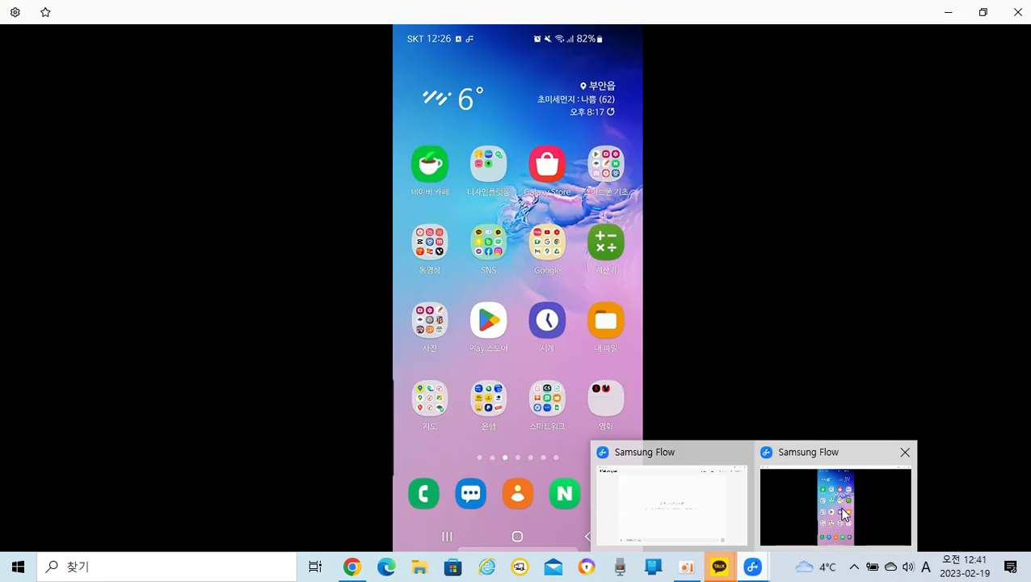
click(835, 508)
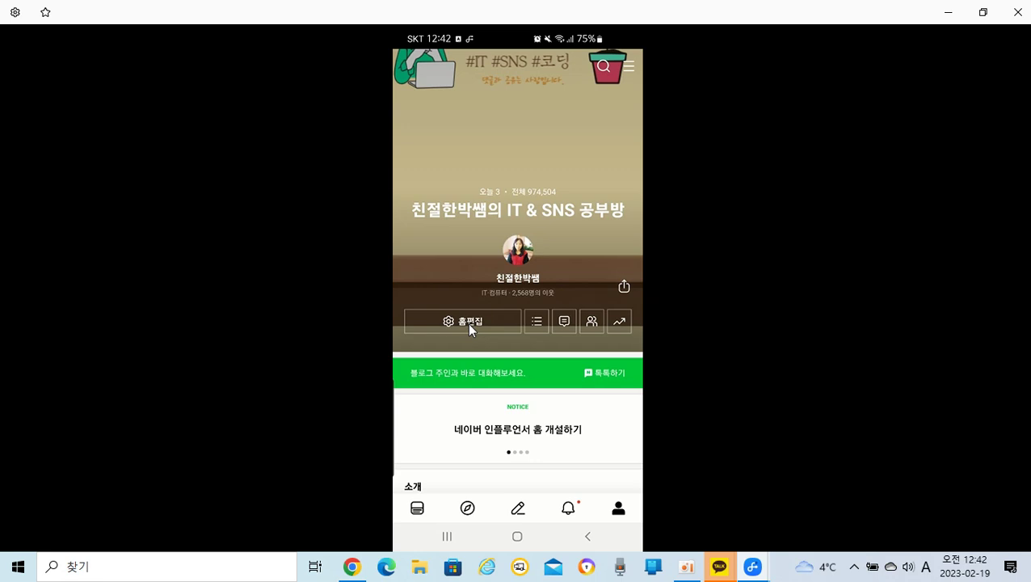
click(356, 568)
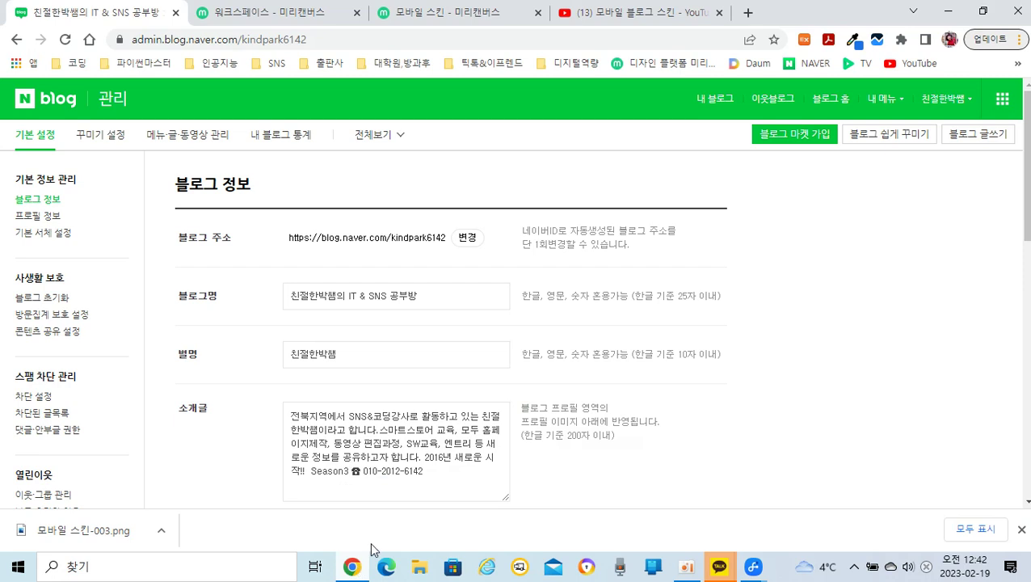
- In the MiriCanvas design, move page 3's lamp, woman, title text and plant lower together and enlarge the wooden shelf to the full page width
click(475, 12)
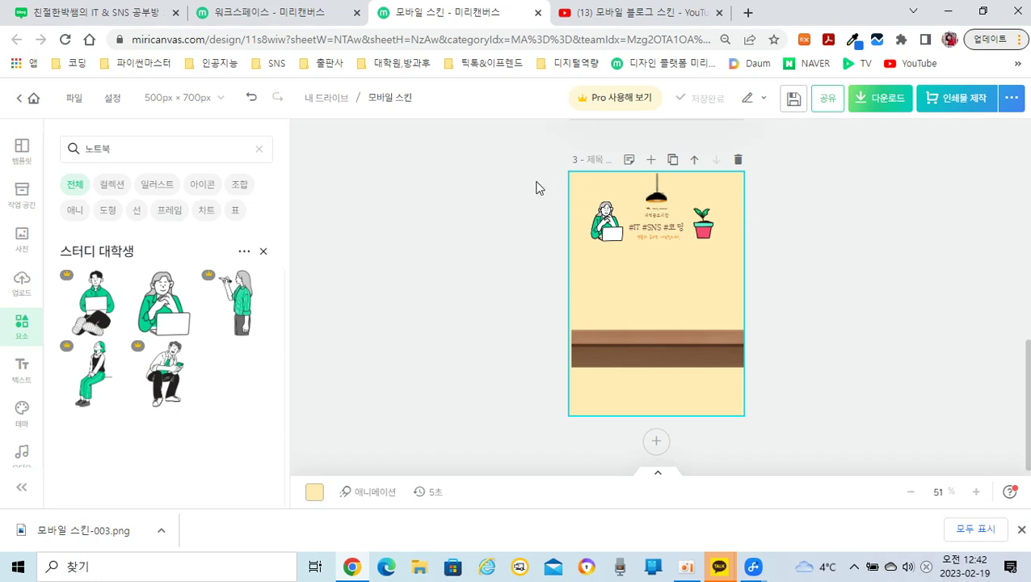
drag(792, 258, 526, 154)
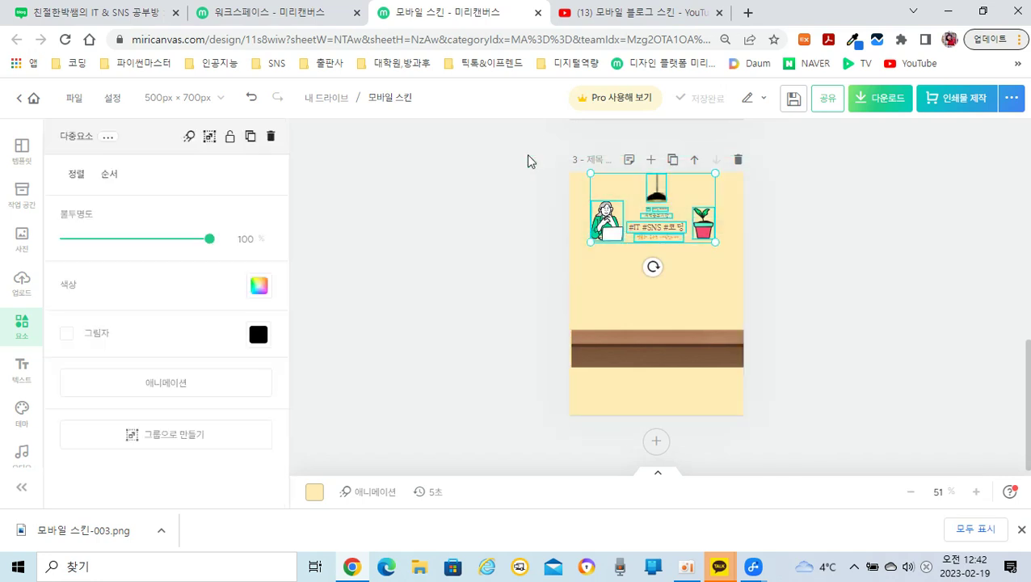
drag(607, 214, 609, 240)
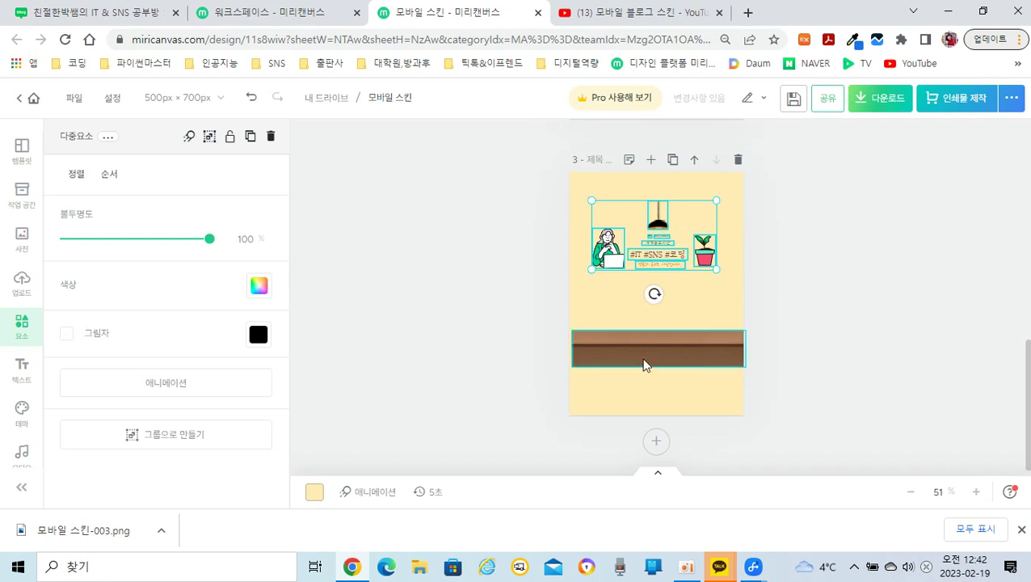
click(656, 353)
mouse_move(657, 353)
mouse_down()
mouse_move(655, 374)
mouse_move(656, 334)
mouse_up()
click(800, 298)
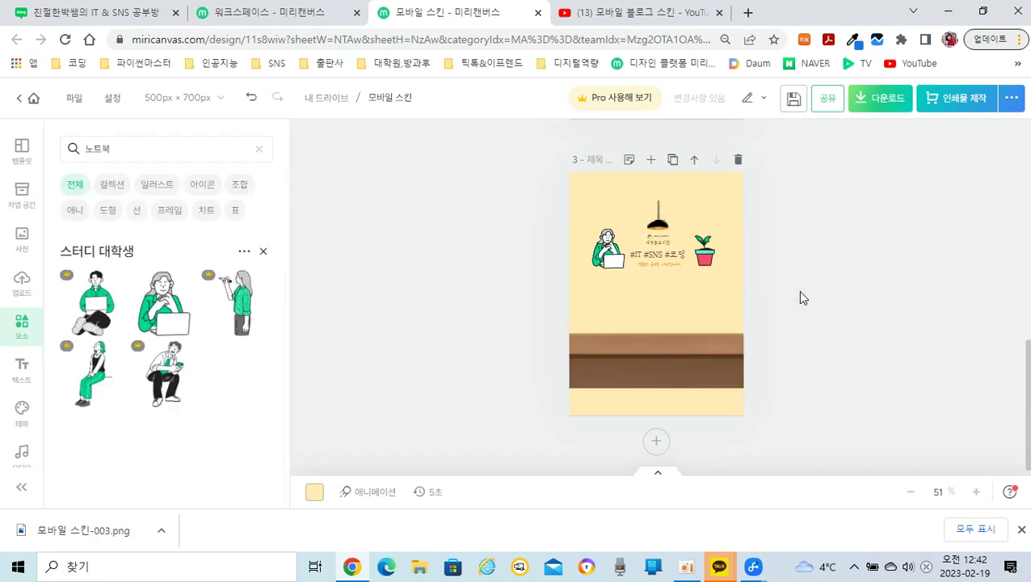
- Save the design and download only page 3 as a PNG using the quick download (빠른 다운로드)
click(790, 102)
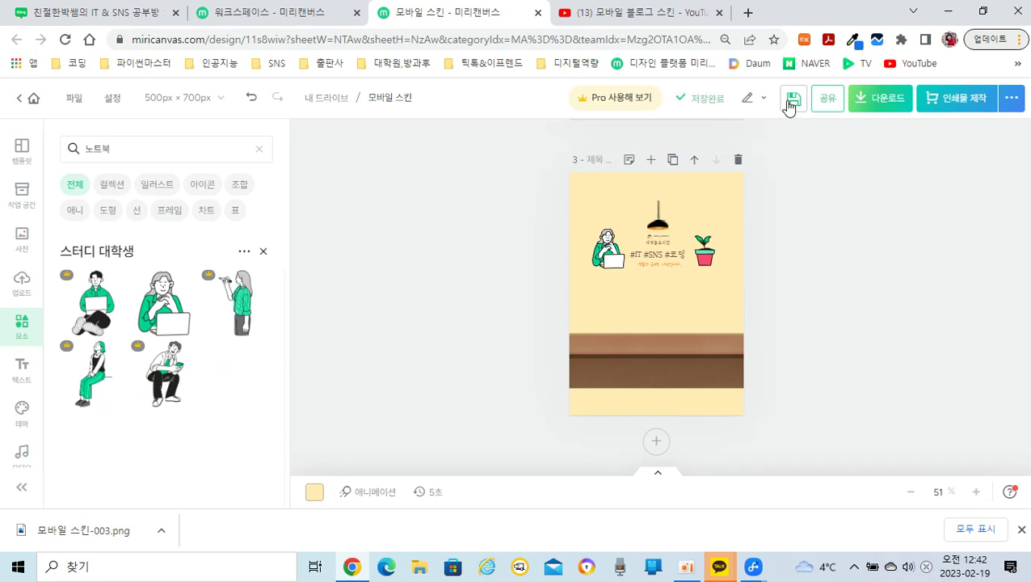
click(884, 107)
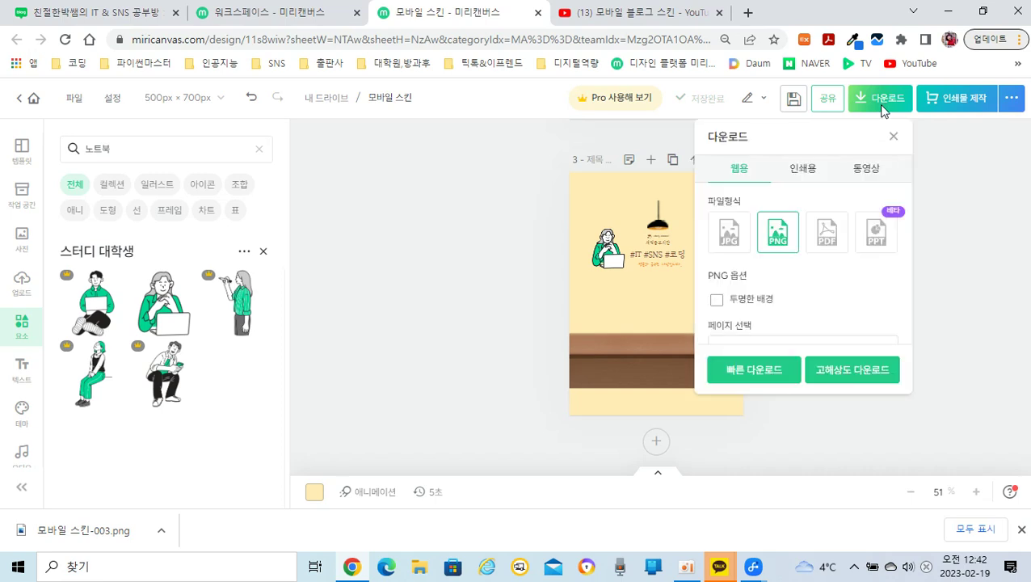
scroll(786, 343, down, 1)
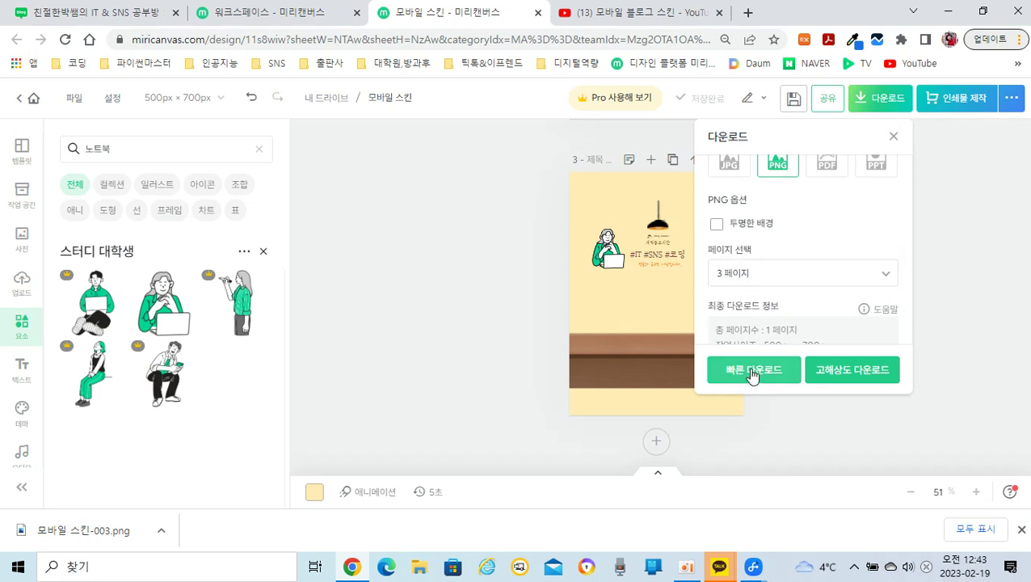
click(752, 374)
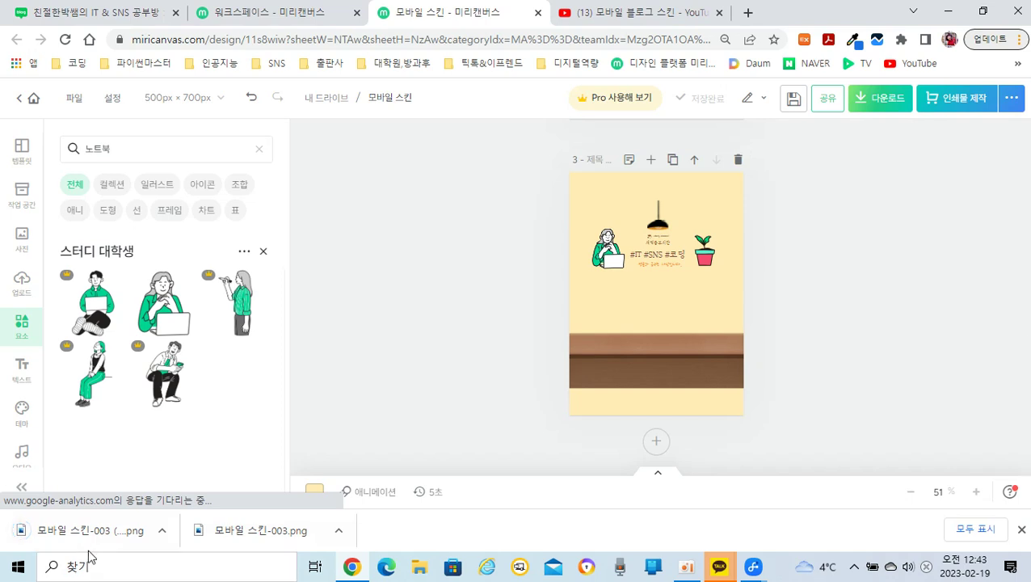
- Switch to the Naver blog management page and replace the mobile app cover image with 모바일 스킨-003 (1).png
click(88, 15)
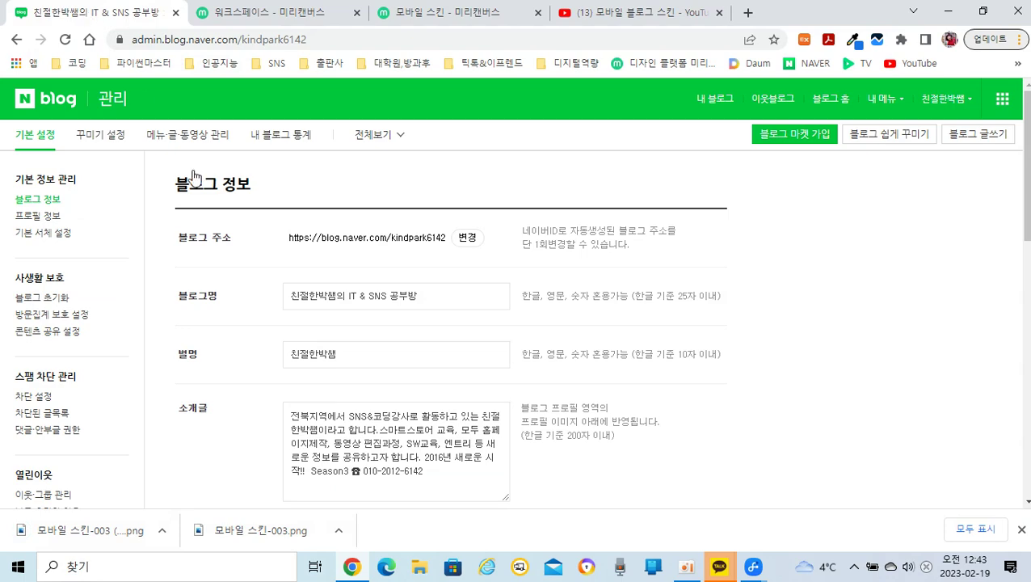
scroll(344, 352, down, 4)
scroll(350, 374, down, 2)
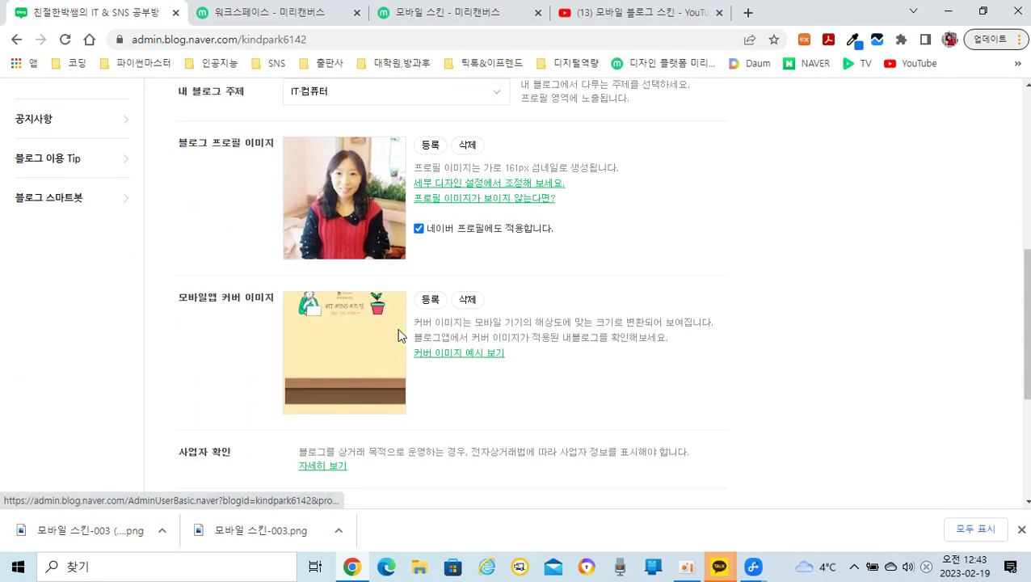
click(430, 300)
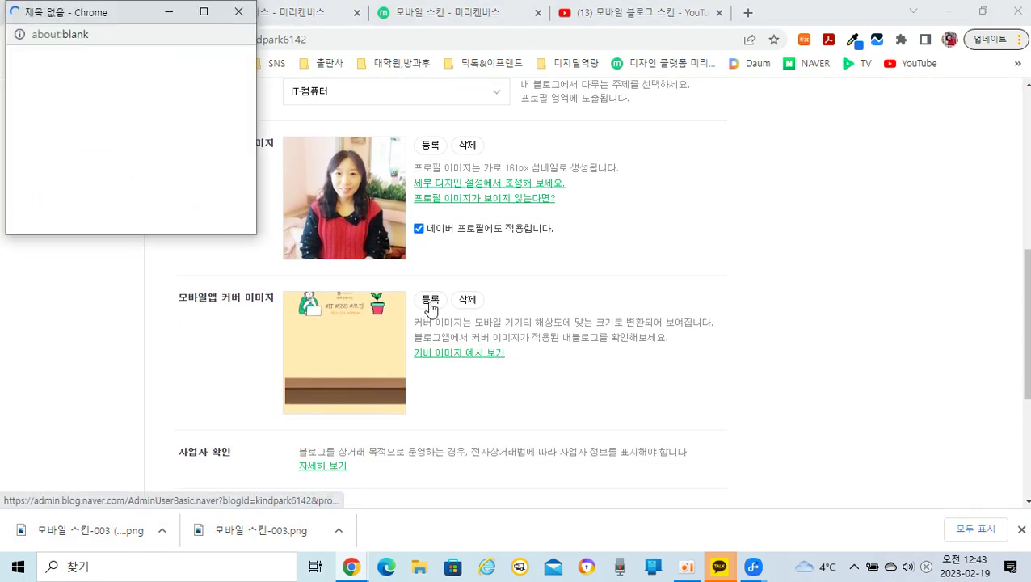
click(233, 129)
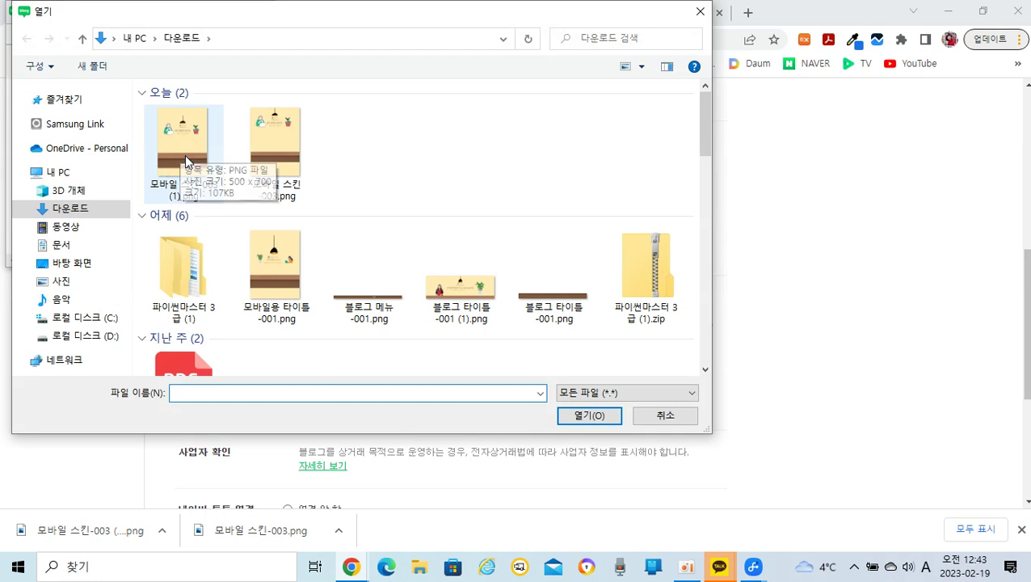
click(181, 152)
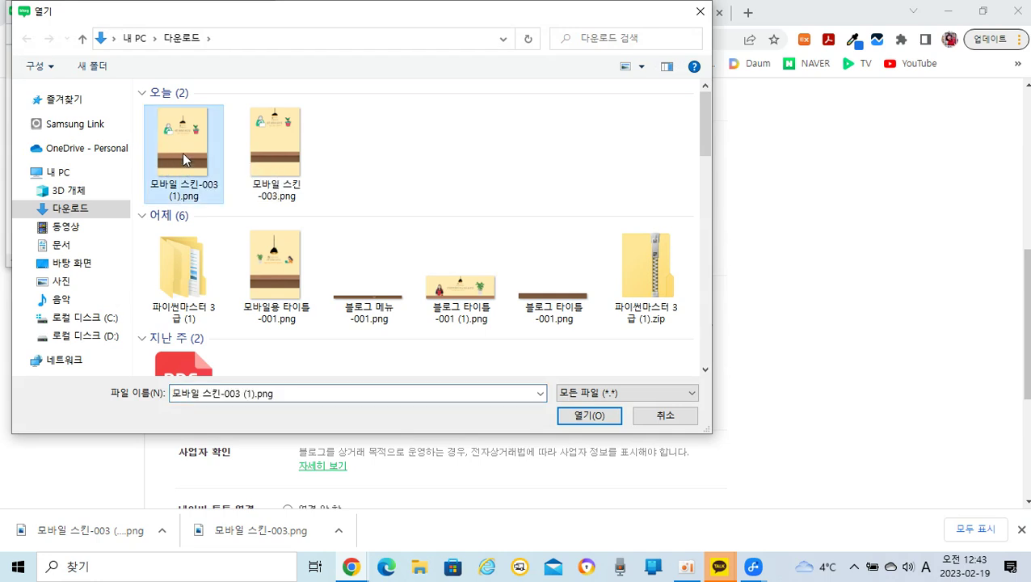
click(584, 416)
click(135, 235)
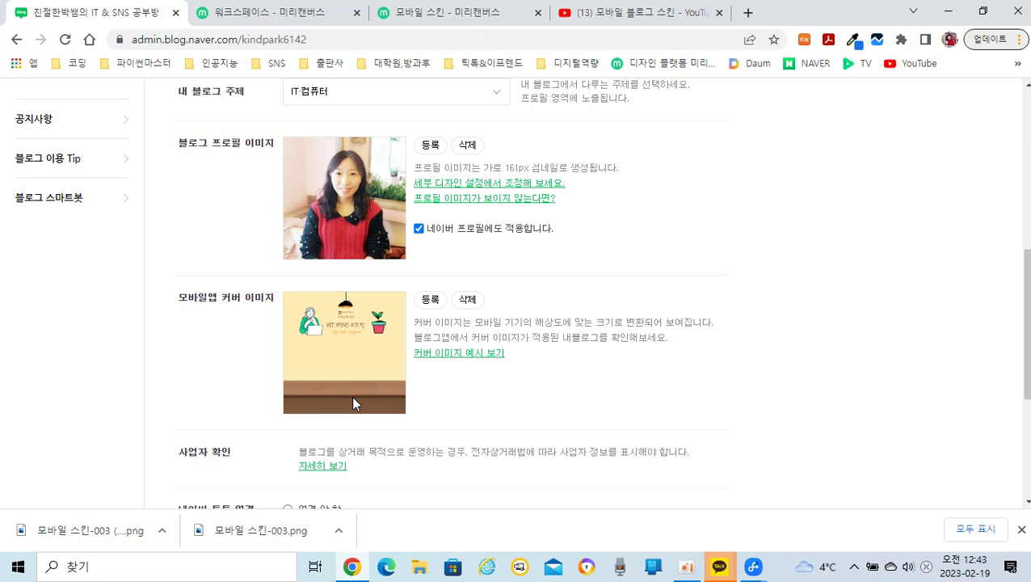
- Save the blog information settings with the replaced cover and acknowledge the confirmation
scroll(465, 400, down, 1)
scroll(465, 400, down, 1)
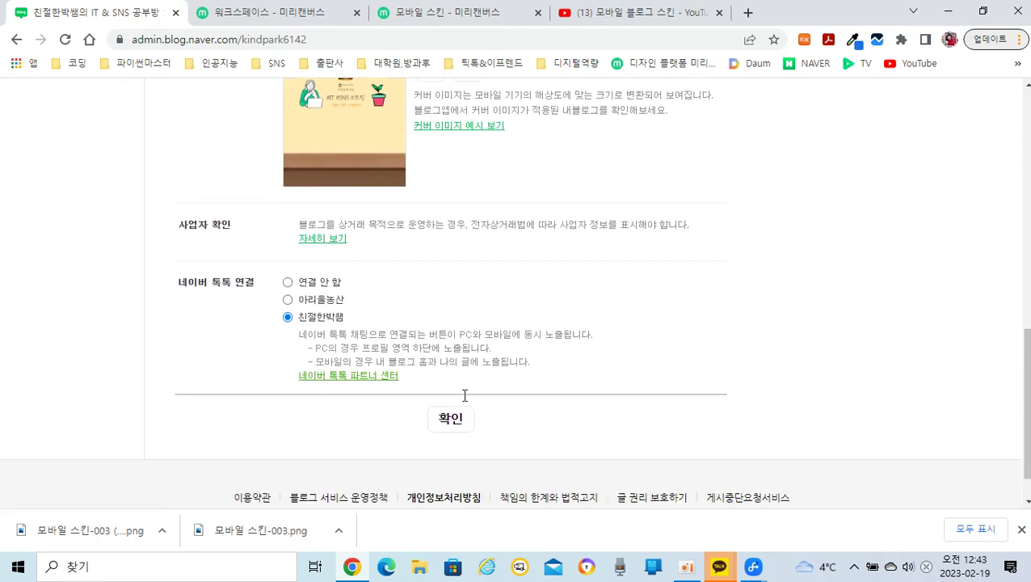
click(450, 420)
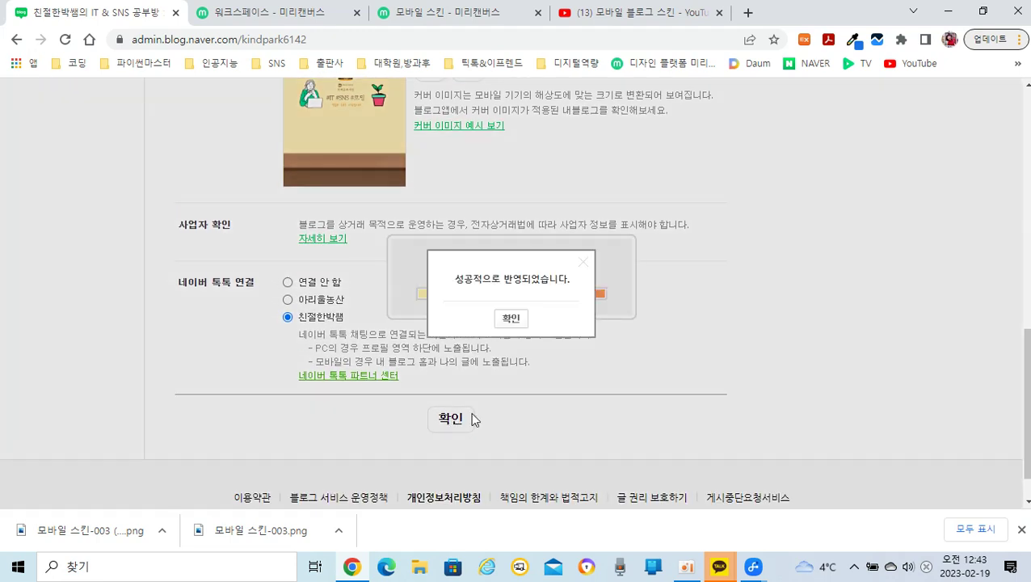
click(511, 318)
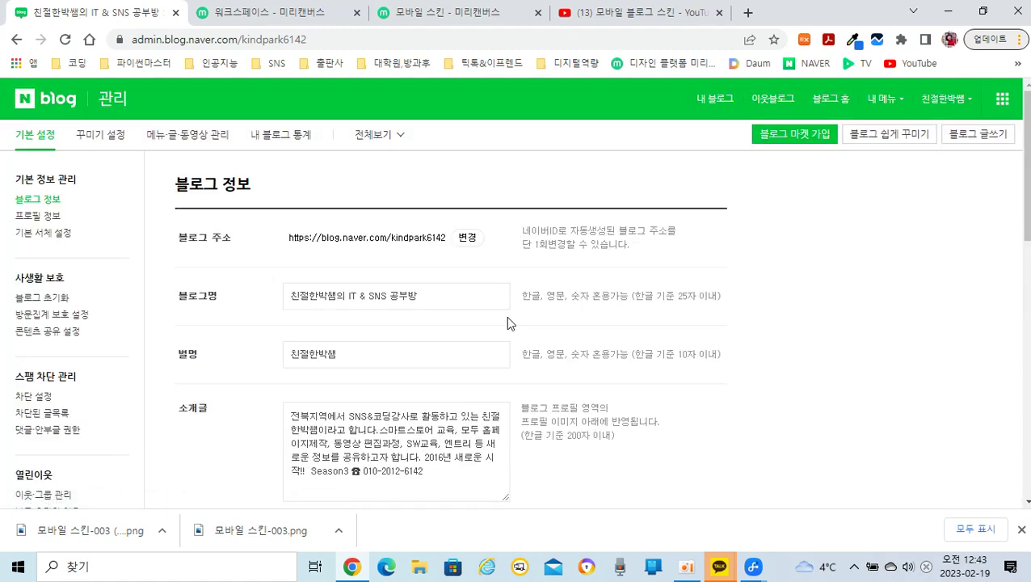
- Switch to Samsung Flow and examine the revised cover's layout on the phone's mobile blog home
mouse_move(752, 572)
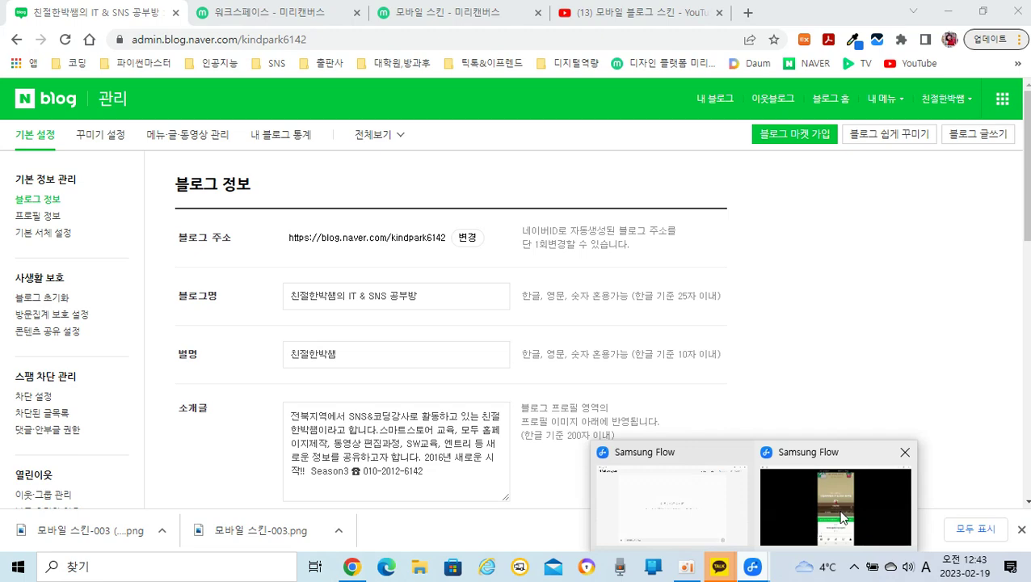
click(848, 513)
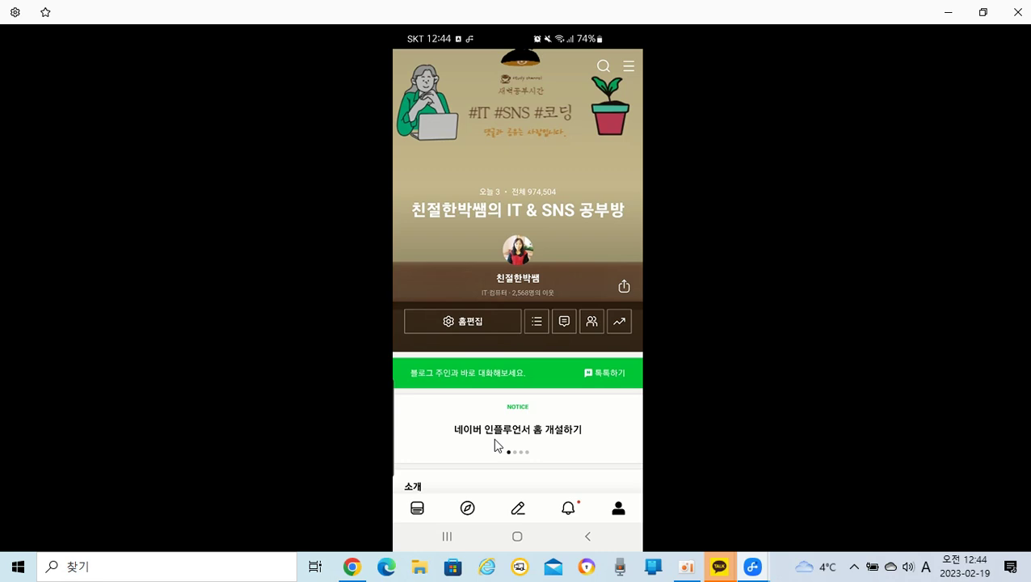
click(352, 568)
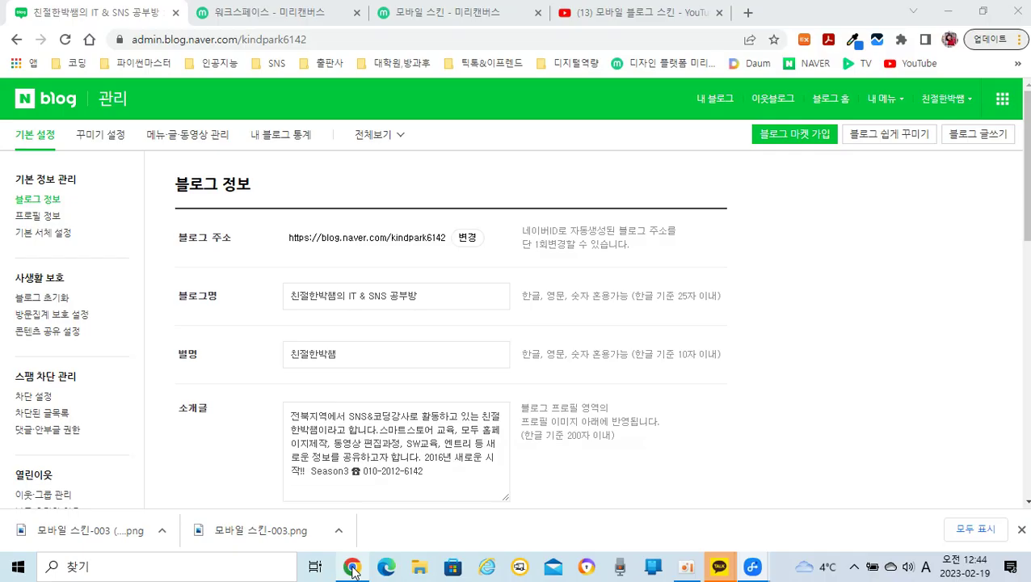
- Back in the MiriCanvas design, move page 3's lamp, woman, title text and plant further down together and enlarge the lamp upward
click(434, 10)
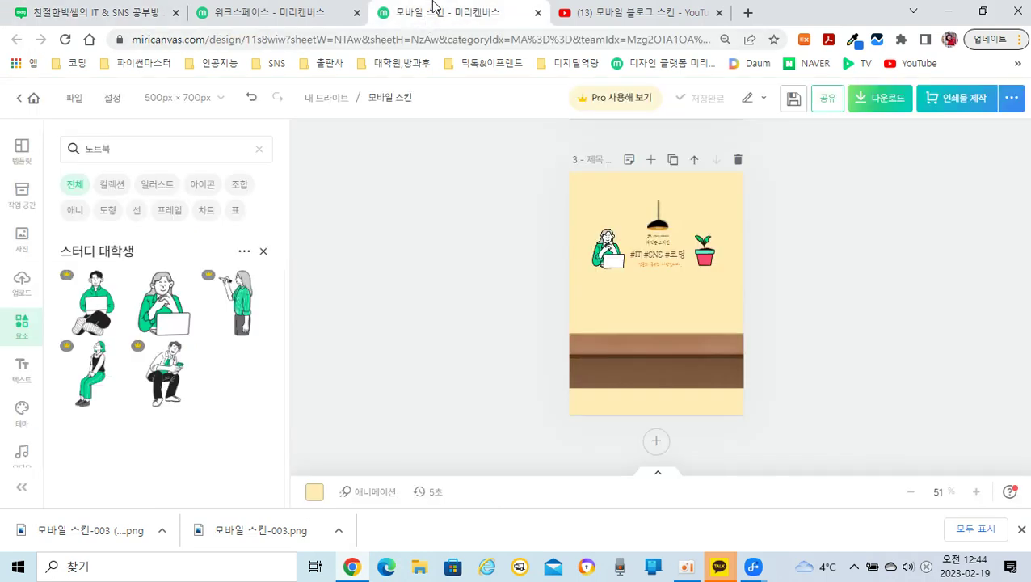
drag(524, 176, 771, 297)
drag(660, 223, 665, 247)
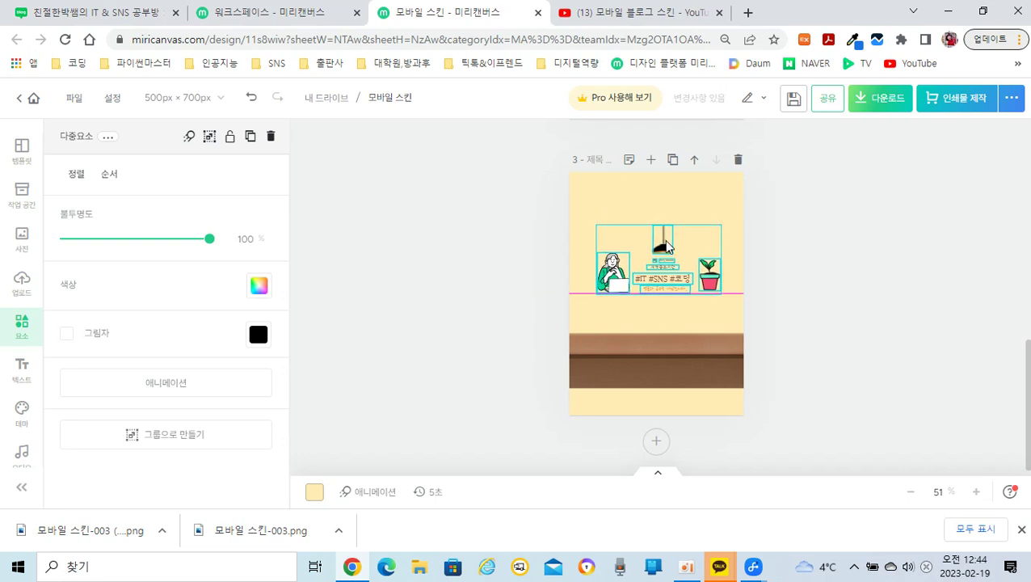
click(814, 233)
click(664, 241)
drag(663, 226, 663, 194)
click(833, 251)
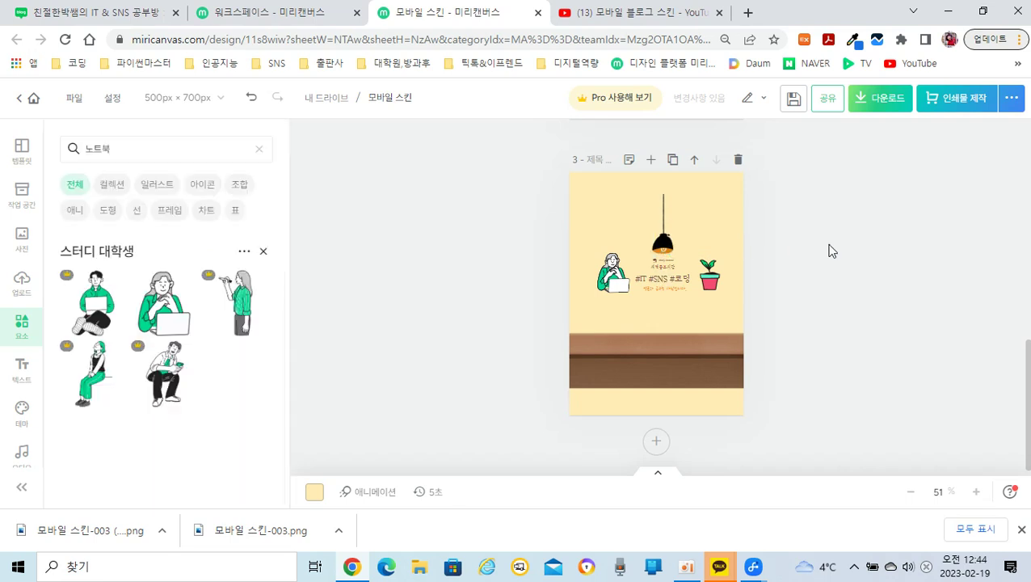
- Reduce the height of the wooden shelf on page 3 by lowering its top edge, keeping its bottom edge in place
click(644, 368)
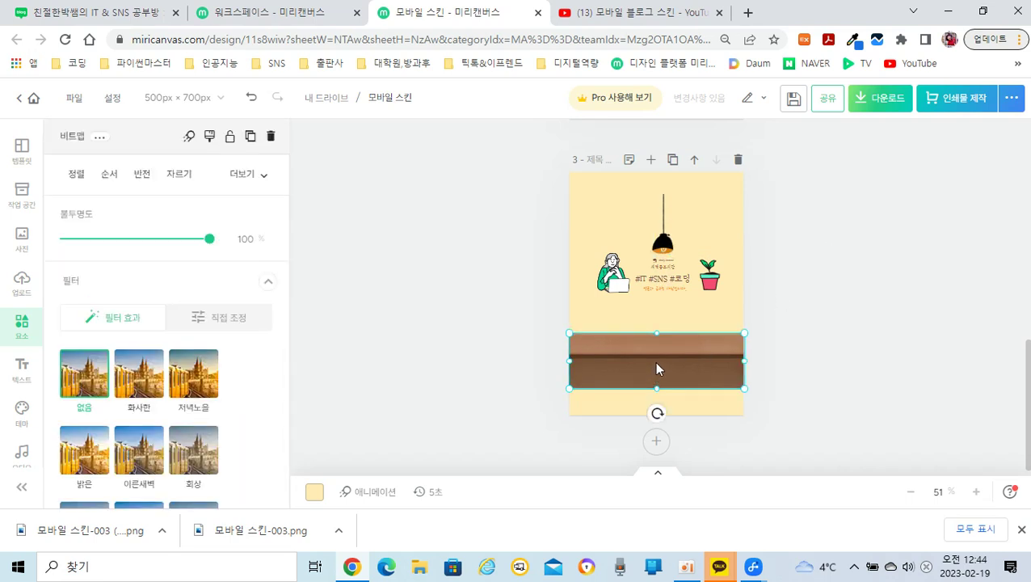
drag(657, 337, 654, 343)
click(849, 351)
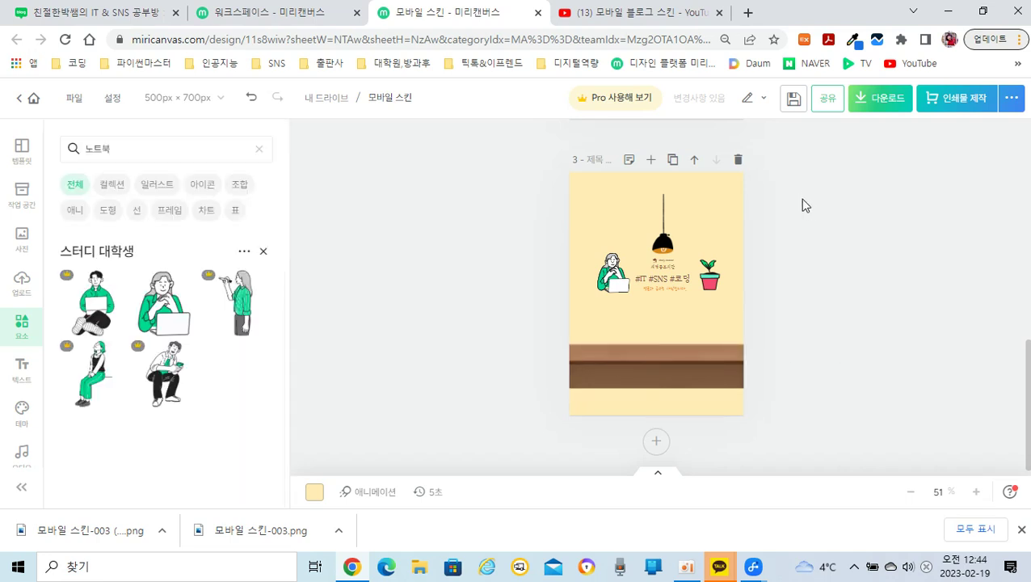
- Save the design and download page 3 as a PNG with the quick download option
click(791, 103)
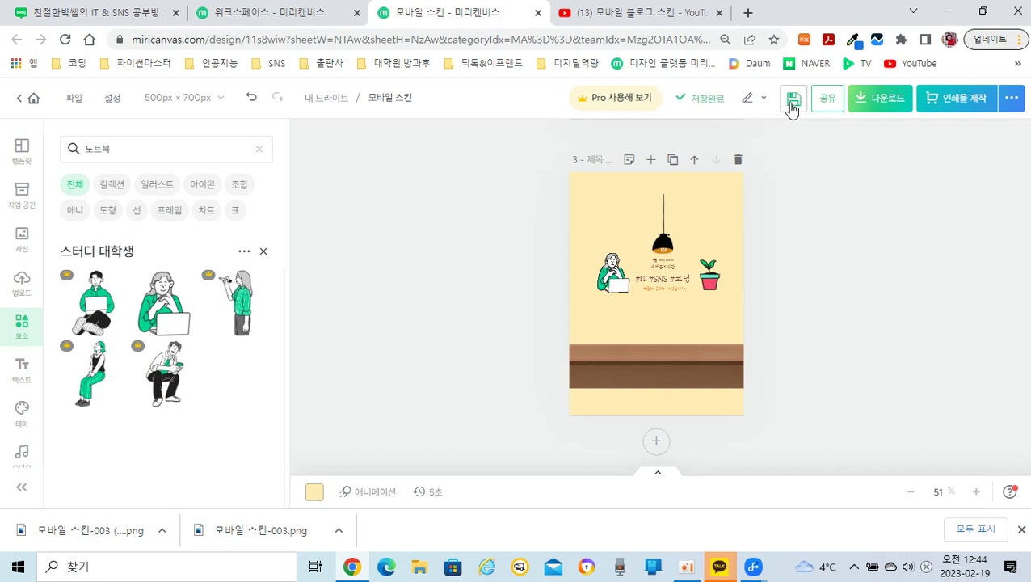
click(887, 106)
scroll(781, 318, down, 1)
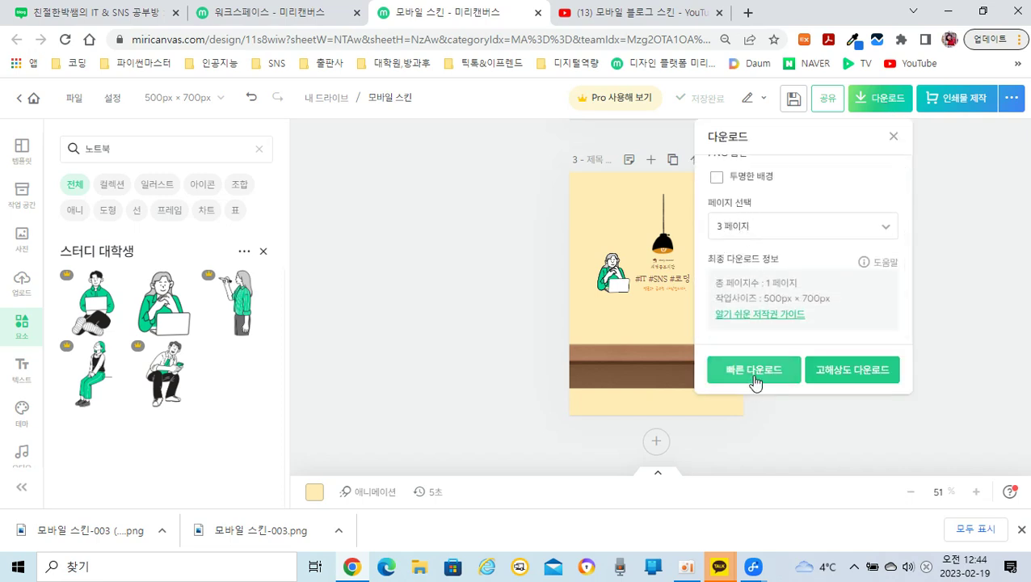
click(755, 368)
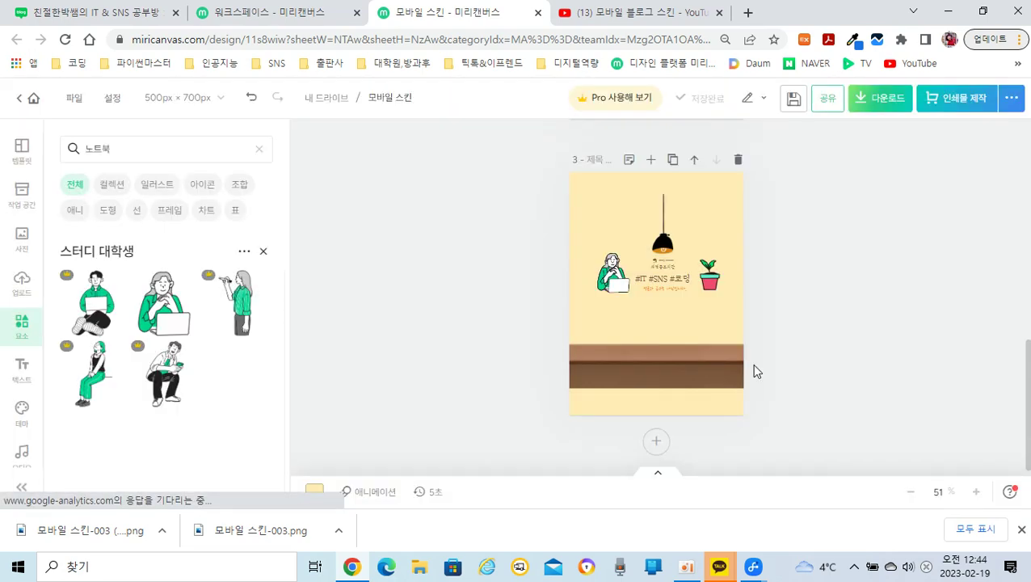
- Return to the Naver blog management page and upload 모바일 스킨-003 (1).png from the downloads folder as the mobile app cover image
click(80, 12)
scroll(366, 339, down, 3)
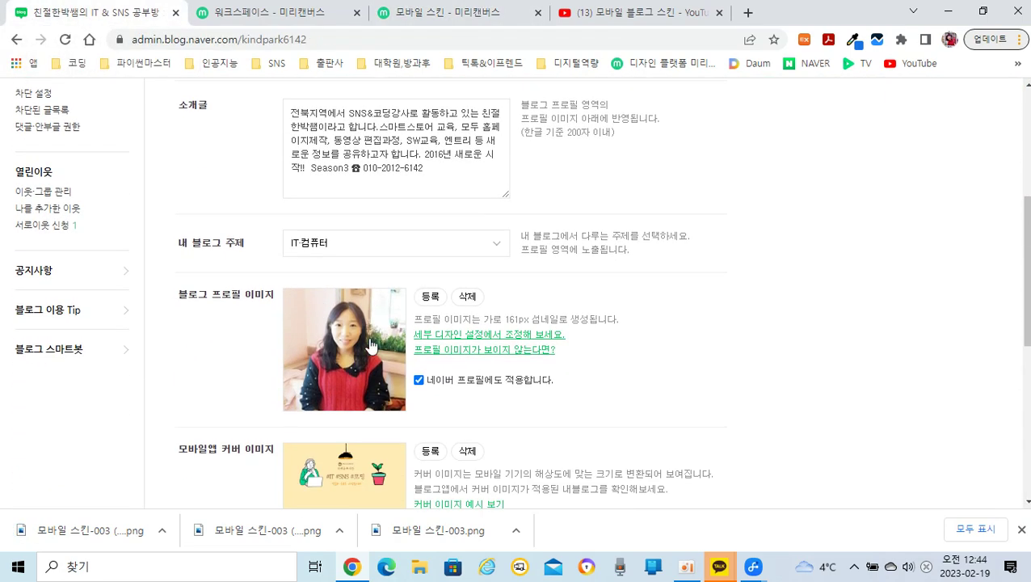
scroll(365, 340, down, 1)
click(429, 377)
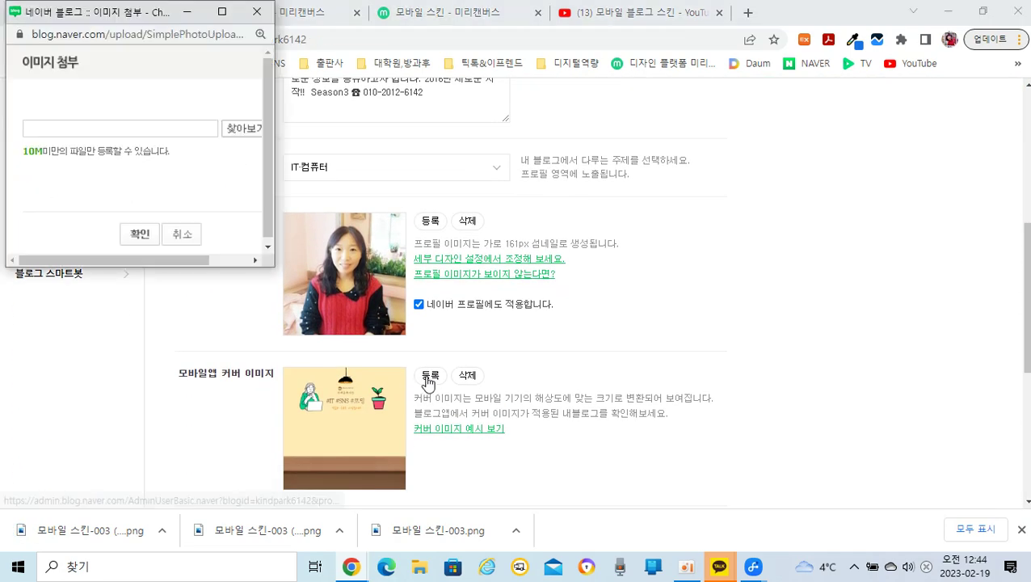
click(248, 129)
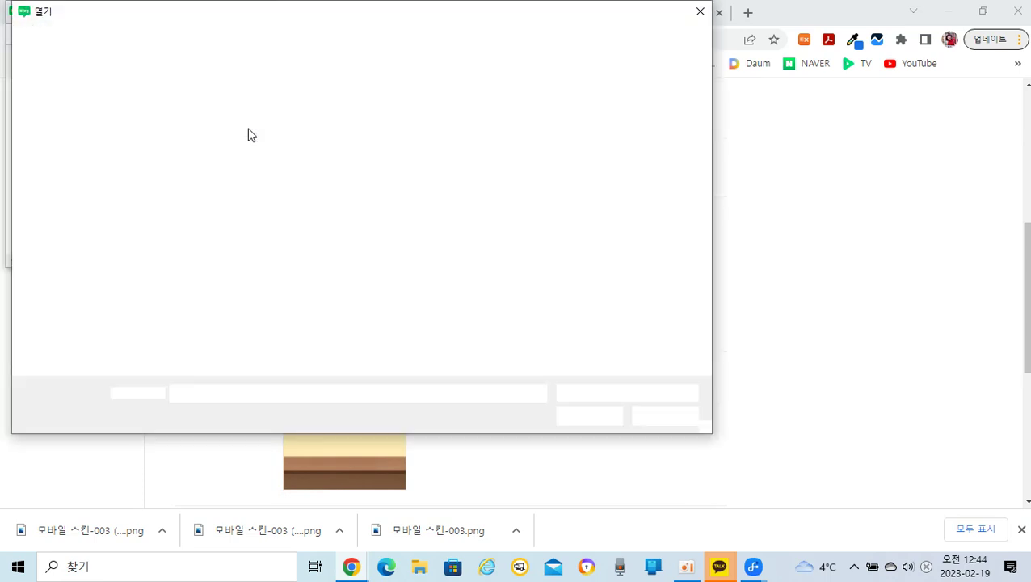
click(182, 161)
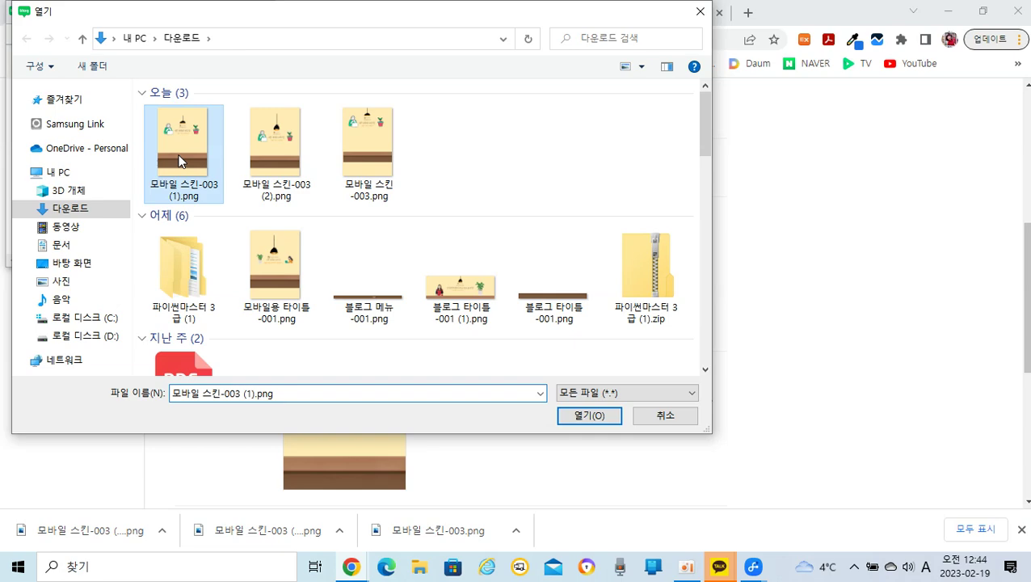
click(571, 416)
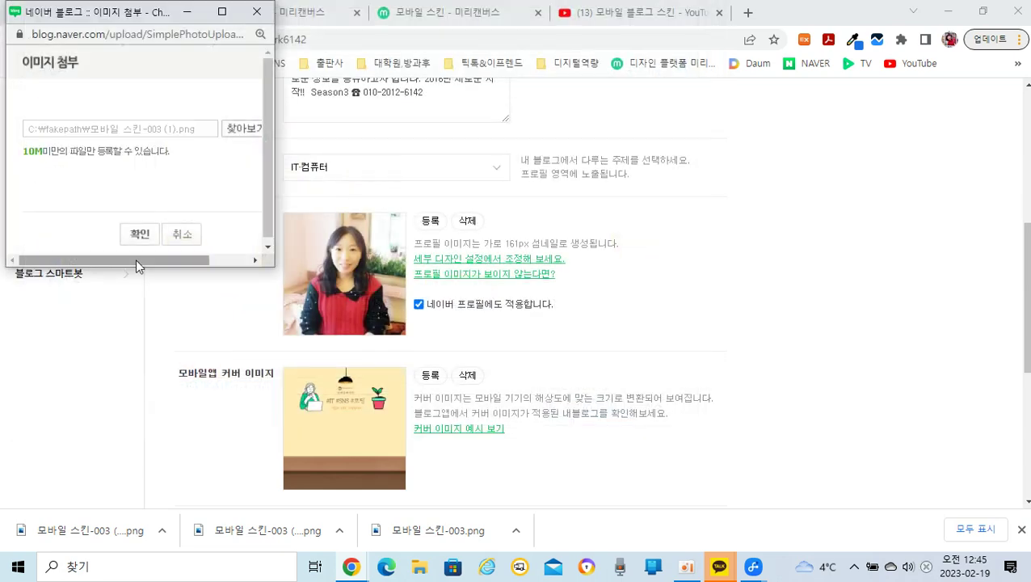
click(132, 236)
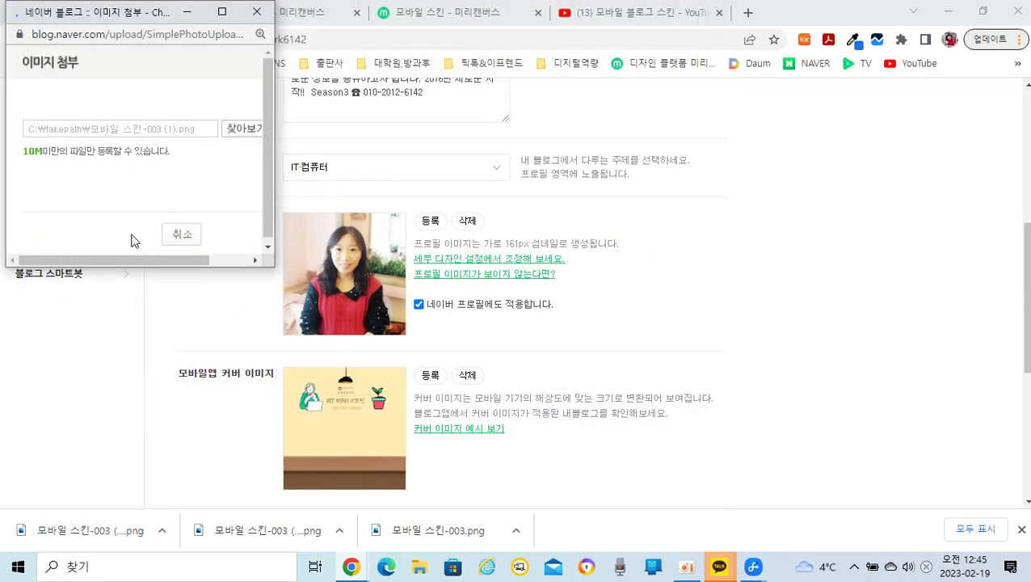
- Save the blog information settings with the newly uploaded cover and acknowledge the confirmation
scroll(350, 437, down, 1)
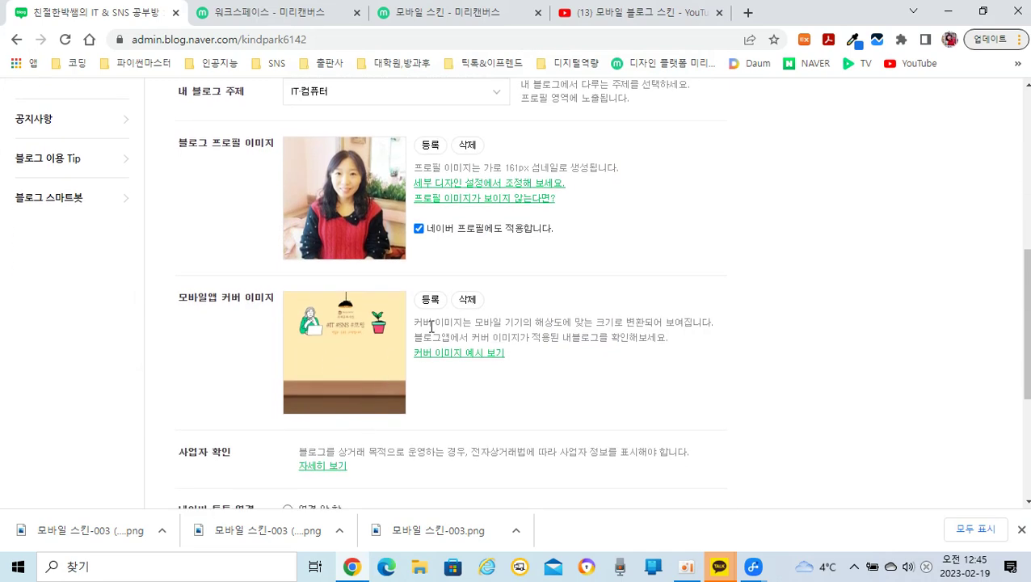
scroll(477, 377, down, 3)
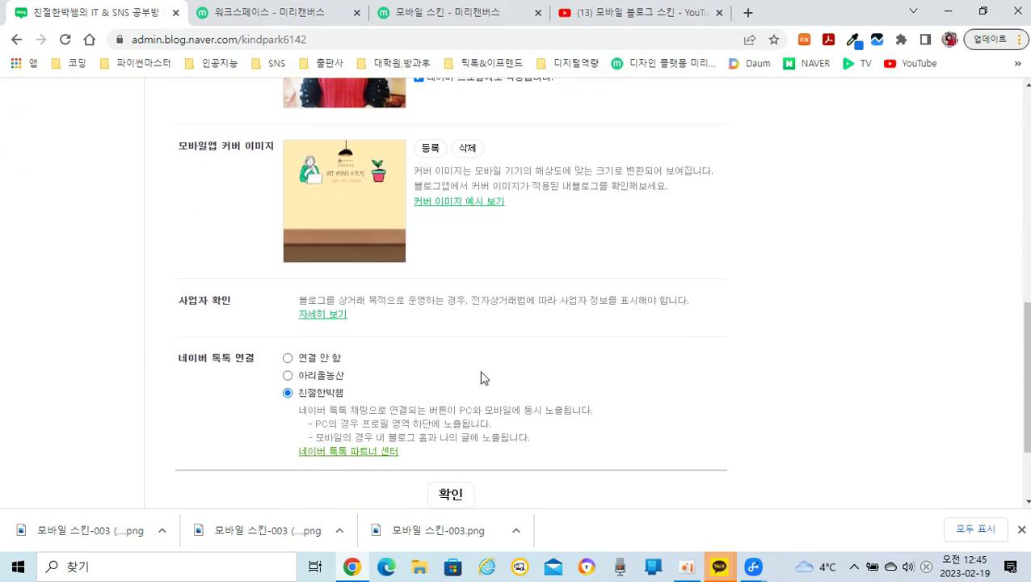
click(450, 419)
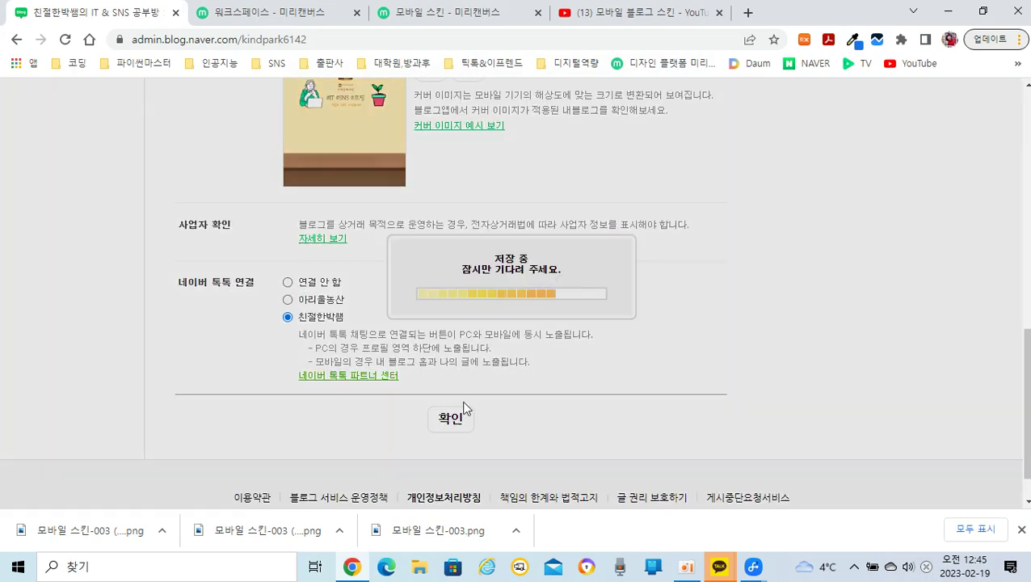
click(514, 320)
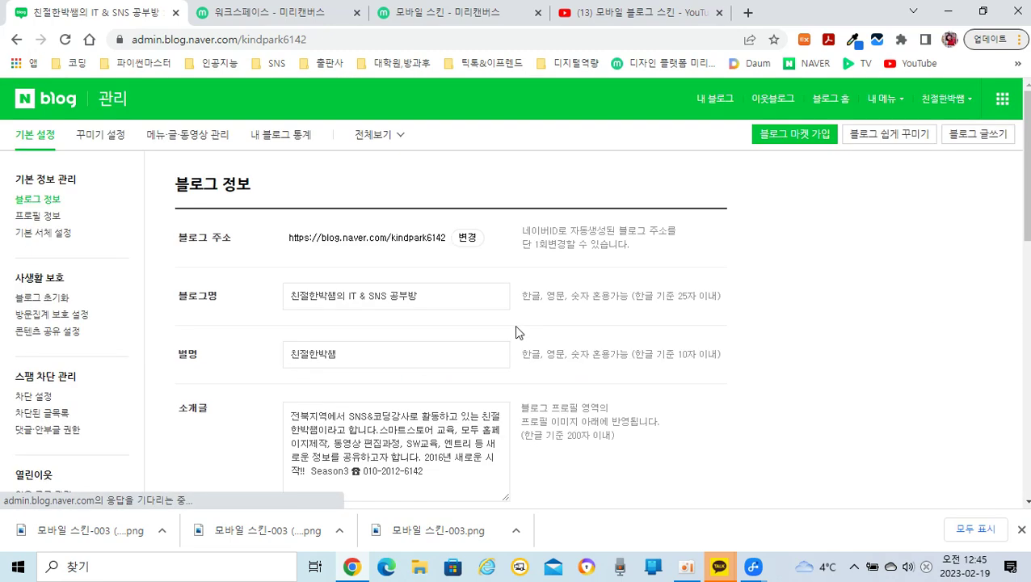
mouse_move(752, 566)
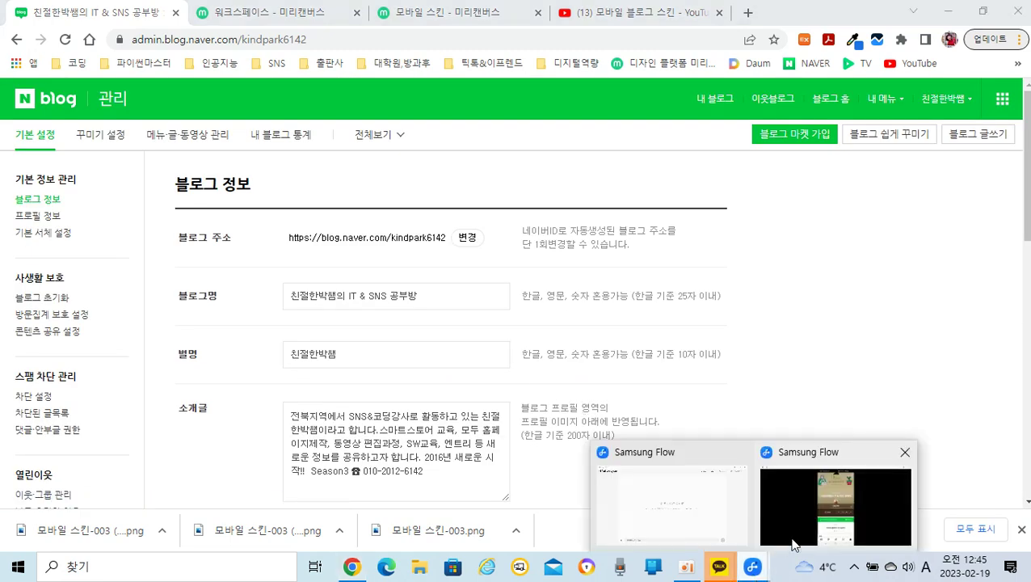
click(826, 527)
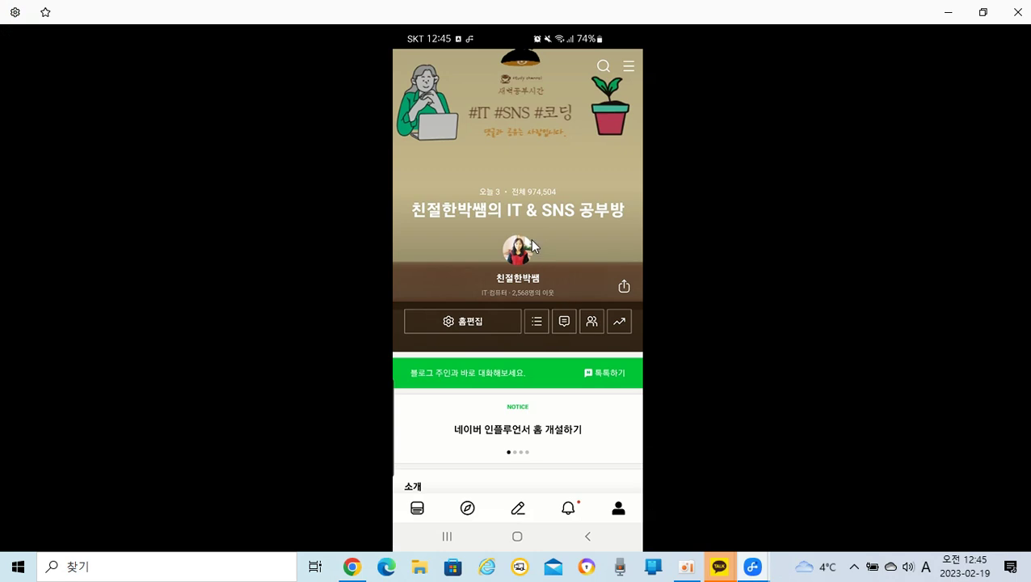